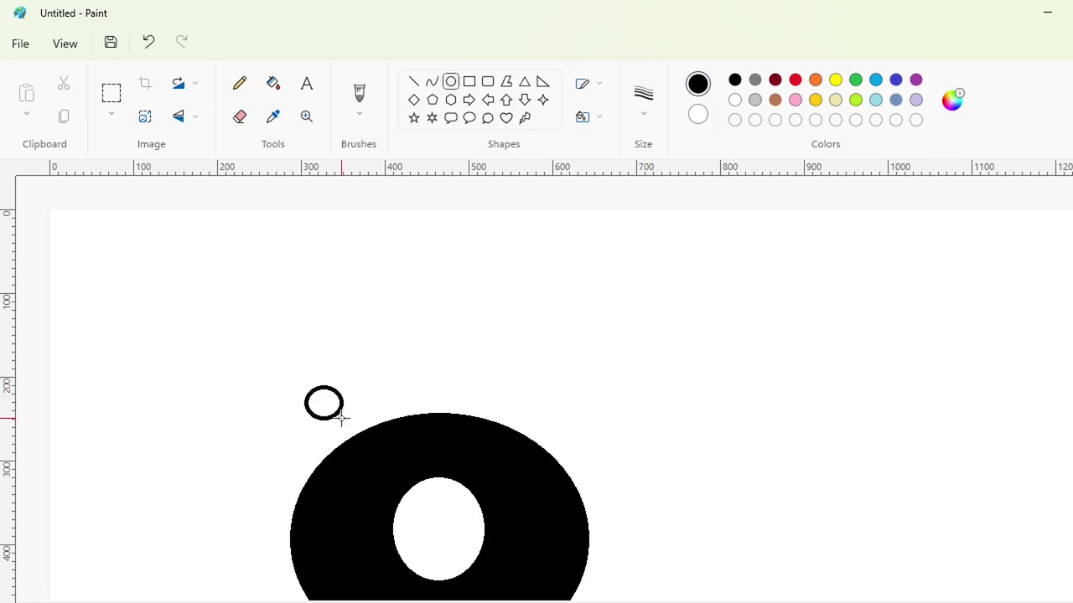
Place a circle and a larger oval above the o's upper left edge and fill both black
drag(325, 405, 336, 396)
click(273, 83)
click(335, 392)
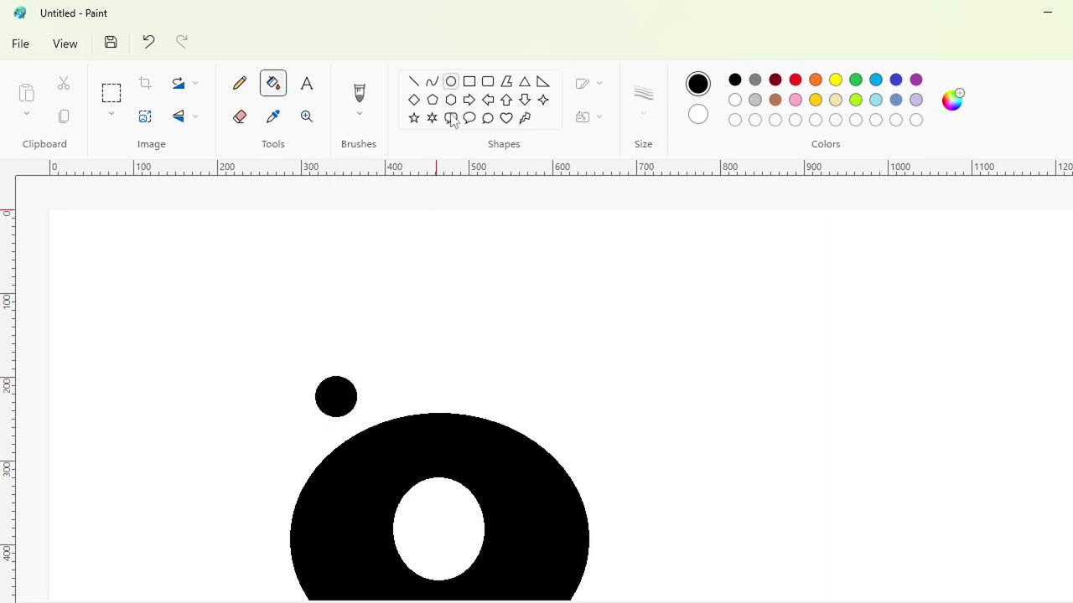
click(451, 81)
drag(358, 321, 409, 377)
click(272, 83)
click(383, 349)
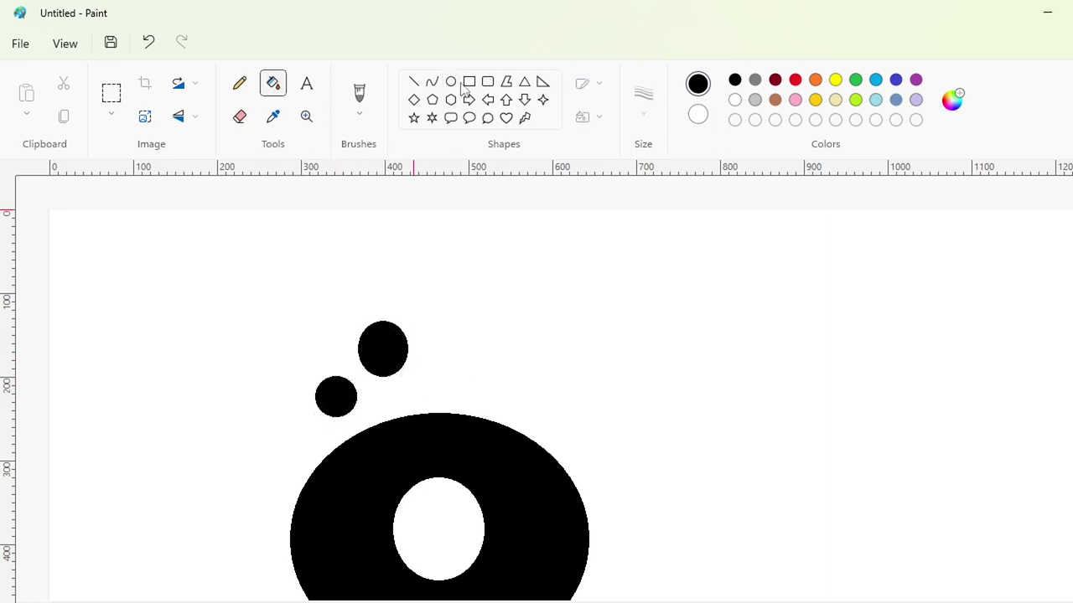
Draw three more ovals in an arc above the o and fill them black as fingertips
click(451, 81)
mouse_move(425, 311)
mouse_down()
mouse_move(478, 352)
mouse_move(479, 368)
mouse_move(542, 390)
mouse_move(509, 357)
mouse_up()
click(539, 350)
click(574, 387)
drag(533, 394, 574, 433)
click(678, 422)
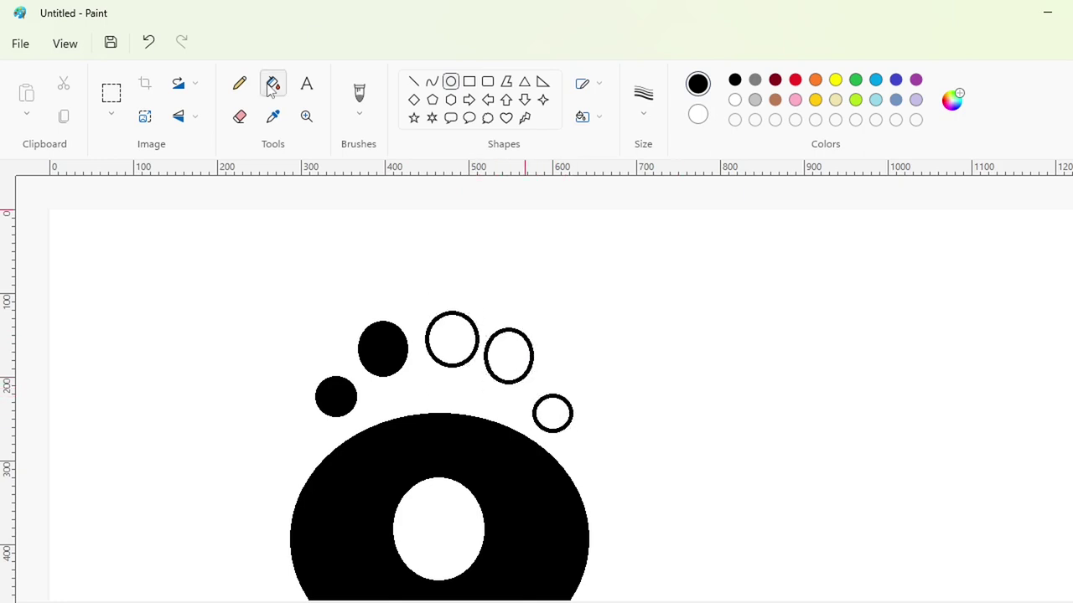
click(272, 84)
click(452, 339)
click(509, 356)
click(552, 413)
Draw two black curves joining the leftmost fingertip circle to the top of the o
click(432, 82)
mouse_move(334, 416)
mouse_down()
mouse_move(365, 450)
mouse_move(352, 424)
mouse_move(362, 438)
mouse_up()
click(358, 400)
drag(358, 422, 369, 414)
click(385, 384)
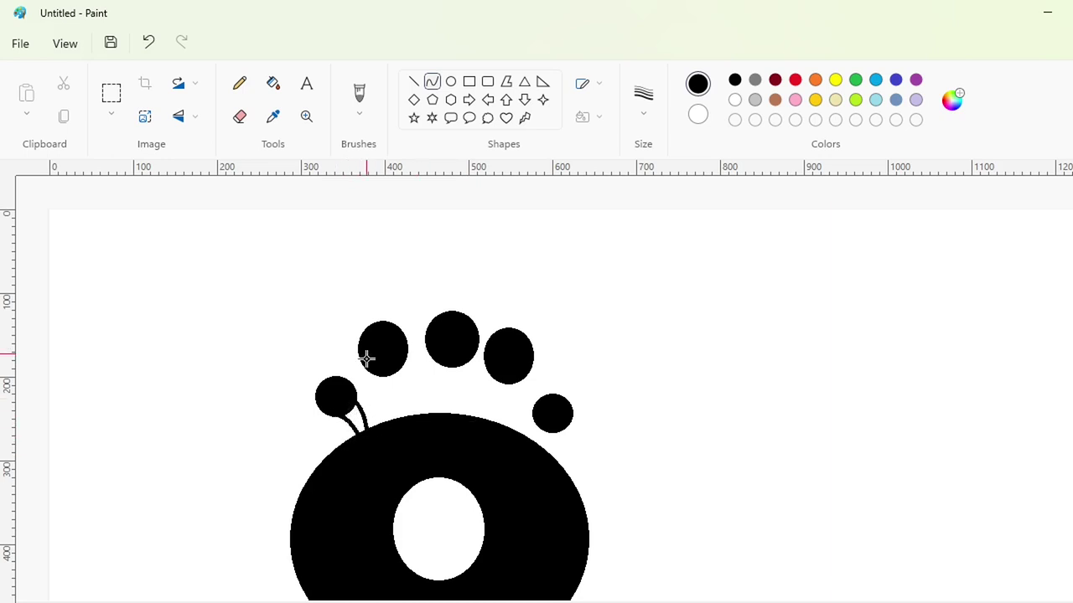
Draw two black curves joining the second fingertip to the o
drag(364, 359, 383, 434)
drag(374, 397, 377, 391)
click(462, 386)
mouse_move(403, 352)
mouse_down()
mouse_move(407, 420)
mouse_move(414, 383)
mouse_up()
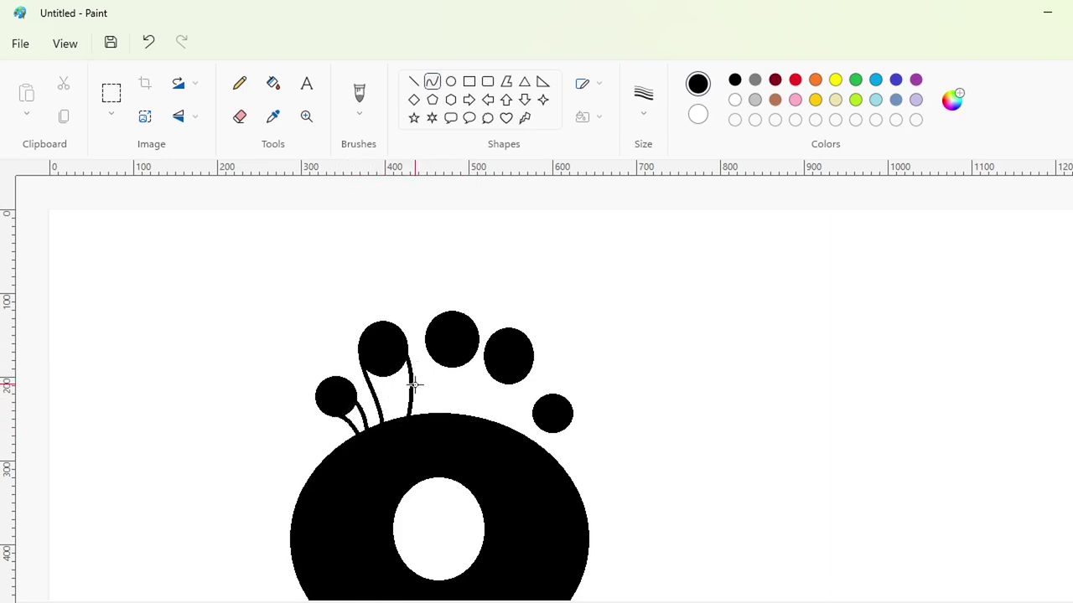
click(505, 383)
Draw two black curves joining the third, middle fingertip to the o
drag(423, 342, 421, 424)
drag(421, 389, 471, 358)
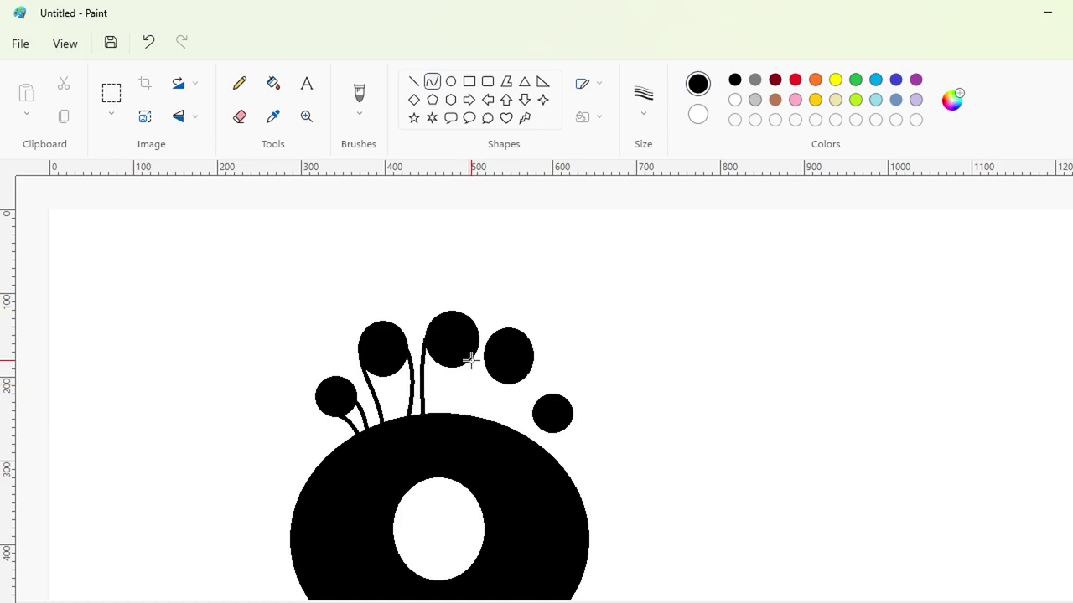
drag(450, 415, 448, 417)
mouse_move(458, 387)
mouse_down()
mouse_move(453, 380)
mouse_move(457, 419)
mouse_move(468, 373)
mouse_move(485, 426)
mouse_up()
Draw black curves joining the fourth and fifth fingertips to the o
click(553, 402)
click(547, 406)
drag(509, 414, 505, 405)
mouse_move(556, 432)
mouse_down()
mouse_move(492, 434)
mouse_move(537, 429)
mouse_up()
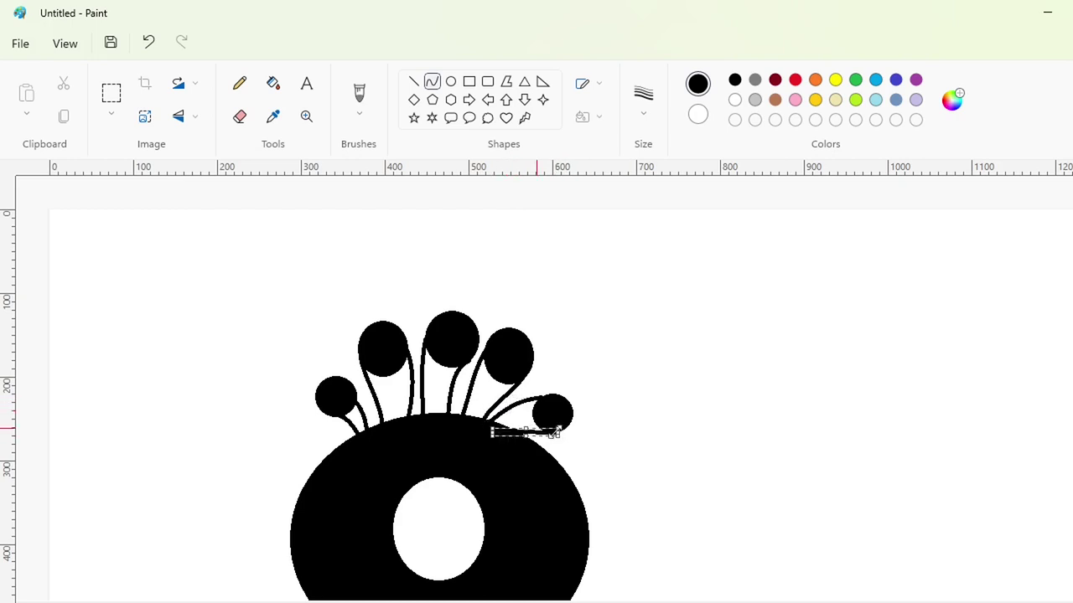
click(480, 373)
Fill the spaces between each pair of connecting curves black to make five solid fingers
click(273, 83)
click(356, 417)
click(392, 389)
click(437, 386)
click(486, 390)
click(515, 418)
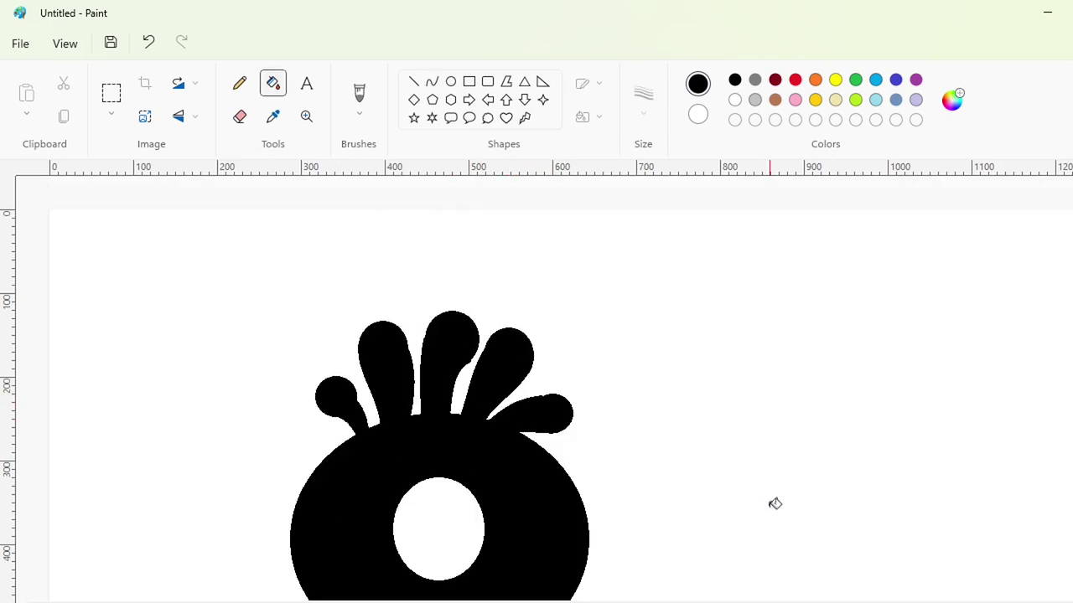
Draw a purple curve and a straight purple line across the leftmost finger as band separators
click(432, 83)
click(915, 80)
mouse_move(336, 420)
mouse_down()
mouse_move(358, 398)
mouse_move(351, 414)
mouse_move(369, 413)
mouse_up()
click(715, 391)
click(414, 82)
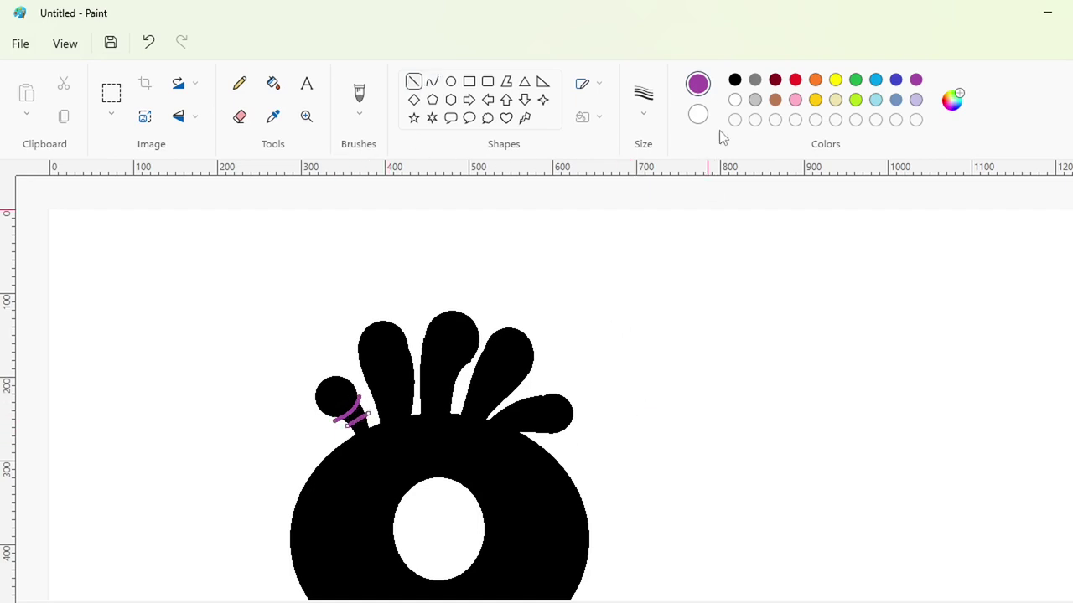
click(643, 100)
click(644, 277)
click(487, 244)
Fill the two purple bands on the leftmost finger with white
click(273, 83)
click(735, 99)
click(356, 408)
click(362, 417)
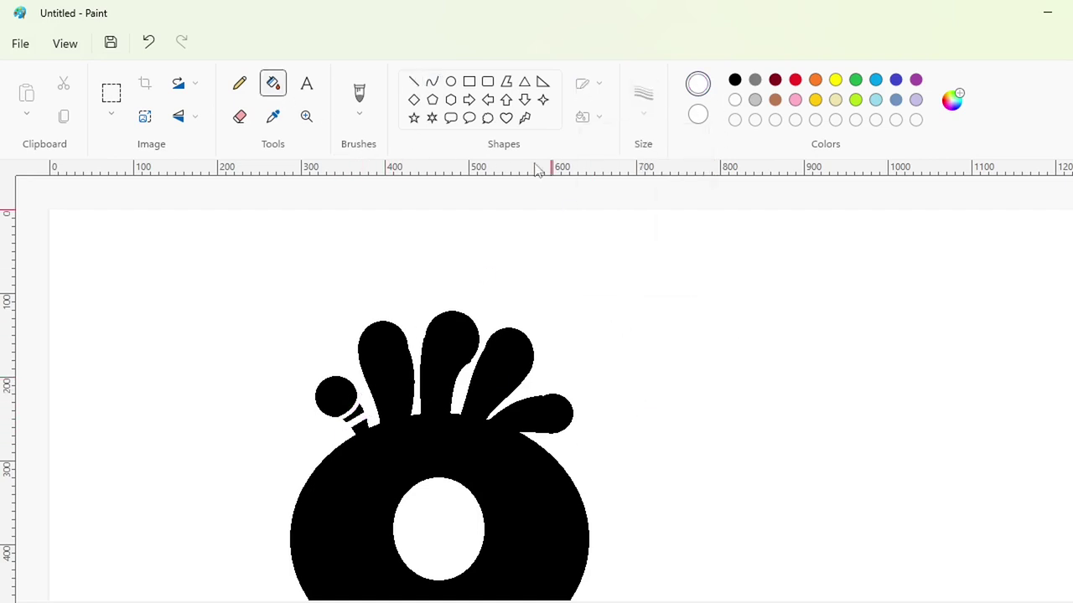
Draw two purple curved bands across the second finger and a long curve along the base of the middle fingers
click(431, 82)
drag(366, 381, 416, 357)
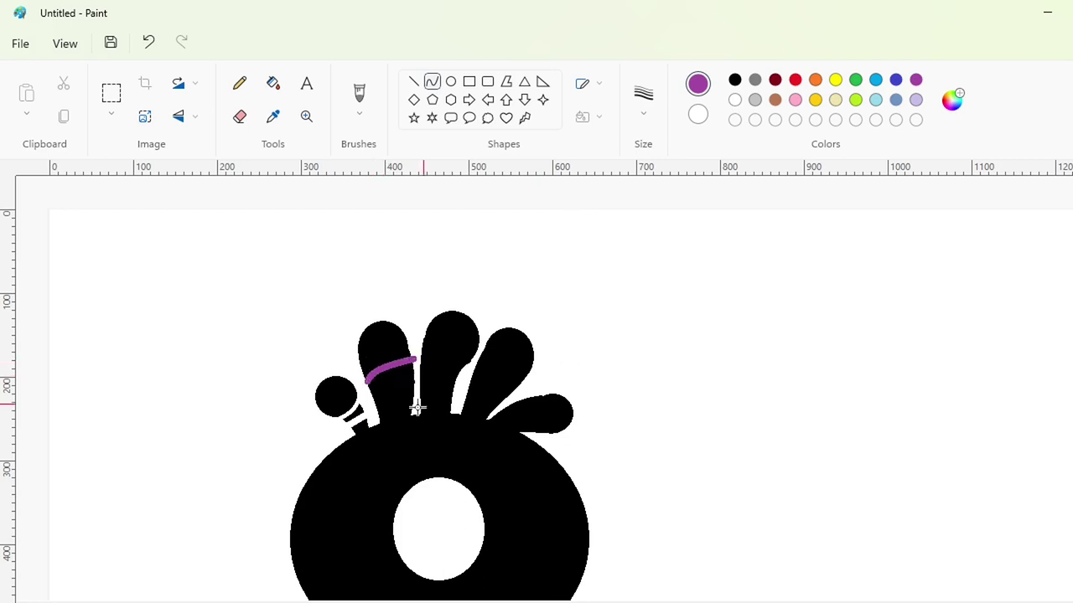
drag(374, 399, 416, 382)
drag(390, 418, 488, 416)
click(417, 411)
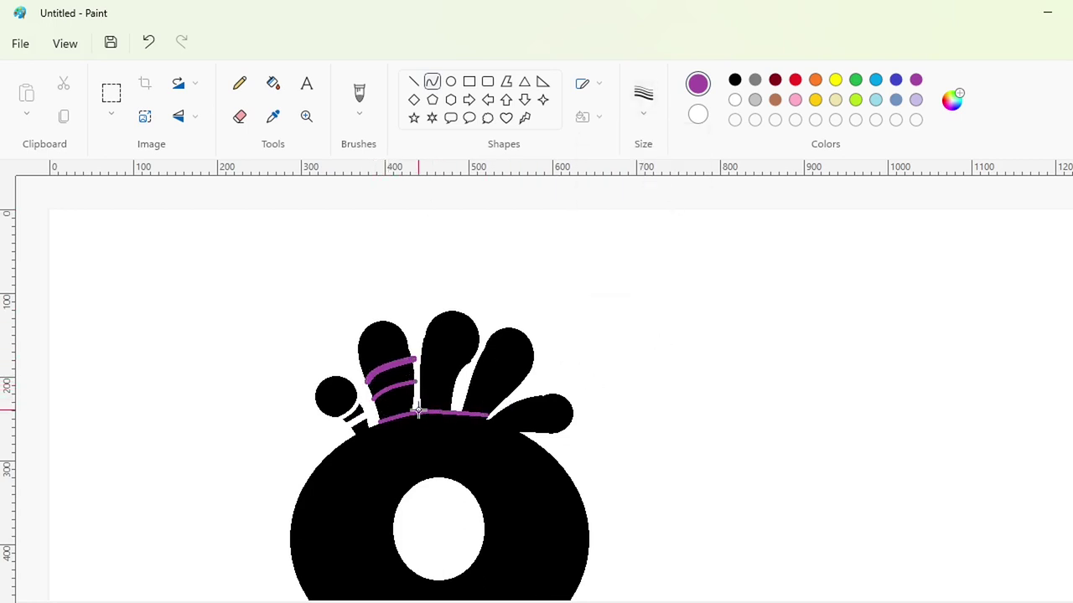
click(624, 407)
Draw a thick purple curved band under the middle fingertip and a thinner one lower on that finger
mouse_move(417, 349)
mouse_down()
mouse_move(465, 374)
mouse_move(459, 344)
mouse_up()
click(402, 280)
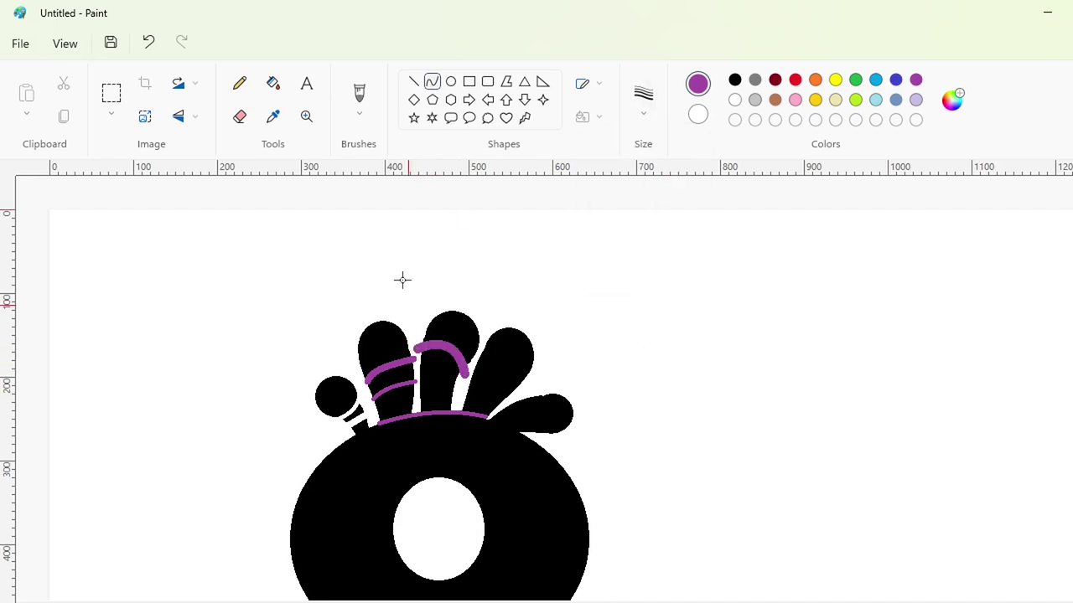
click(643, 97)
click(626, 233)
drag(421, 386, 458, 393)
click(440, 382)
click(614, 367)
Draw straight purple bands across the fourth and fifth fingers, thicker below the fourth fingertip
drag(474, 366, 511, 396)
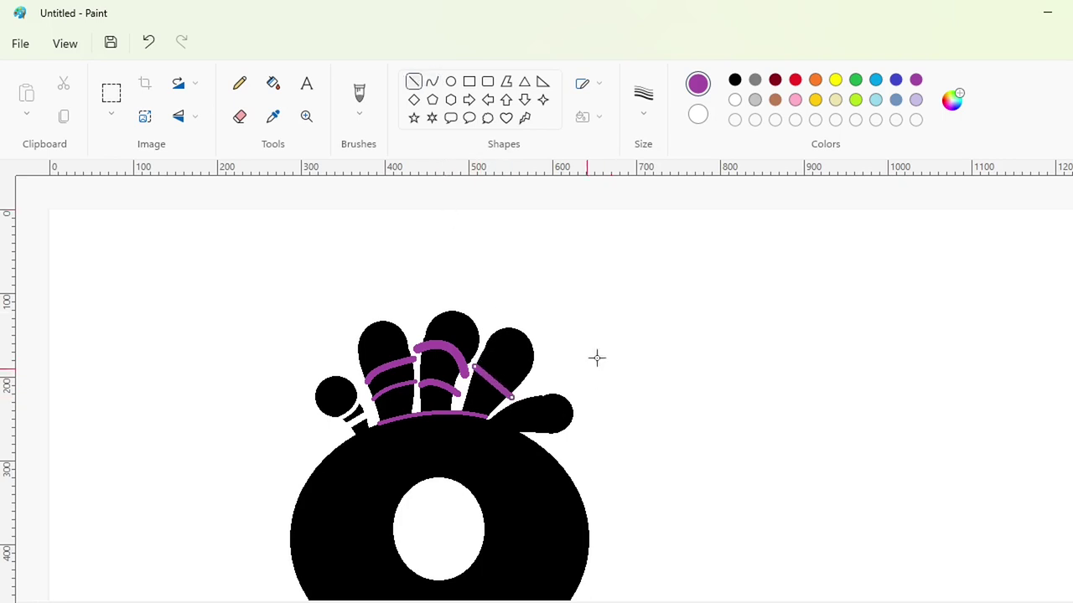
key(ctrl+z)
click(596, 372)
mouse_move(475, 363)
mouse_down()
mouse_move(513, 395)
mouse_move(489, 410)
mouse_move(535, 394)
mouse_move(520, 432)
mouse_up()
click(638, 97)
click(656, 218)
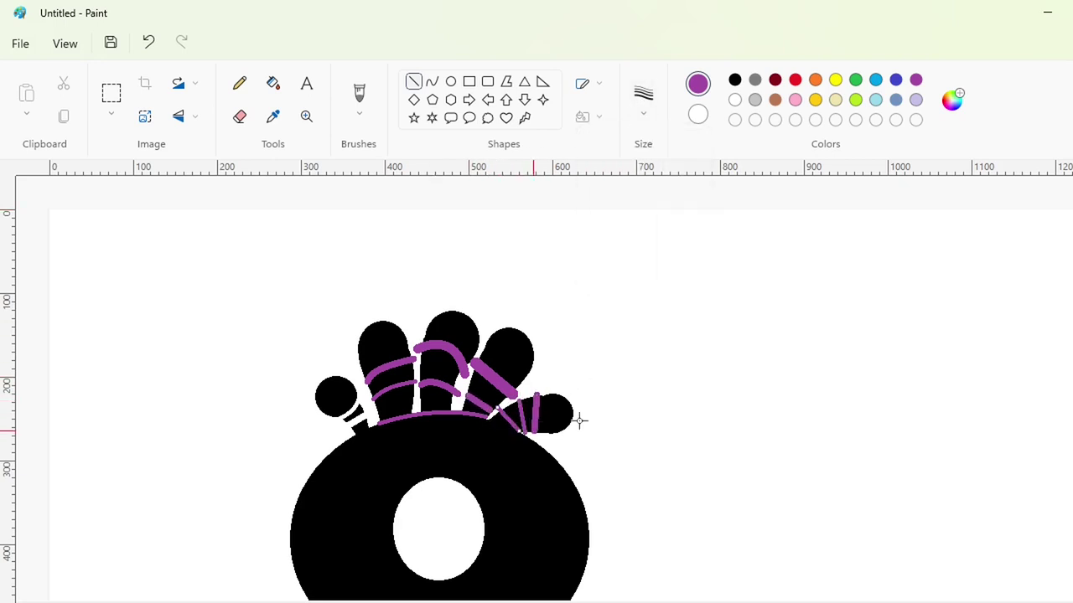
Add a second purple arc above the finger base curve and fill the area between them purple
click(431, 82)
mouse_move(381, 423)
mouse_down()
mouse_move(488, 415)
mouse_move(436, 401)
mouse_up()
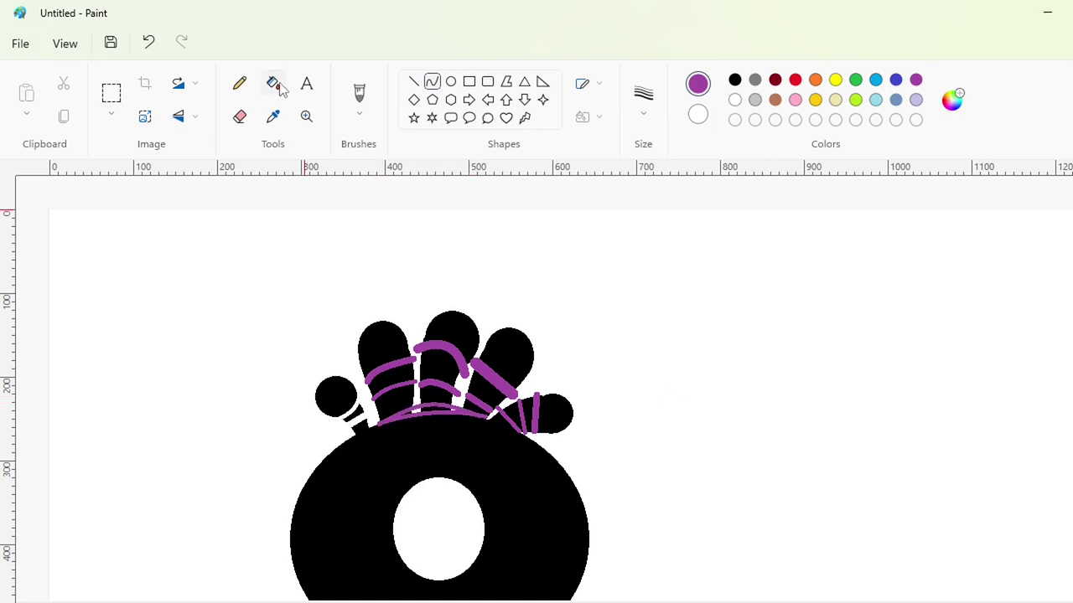
click(272, 83)
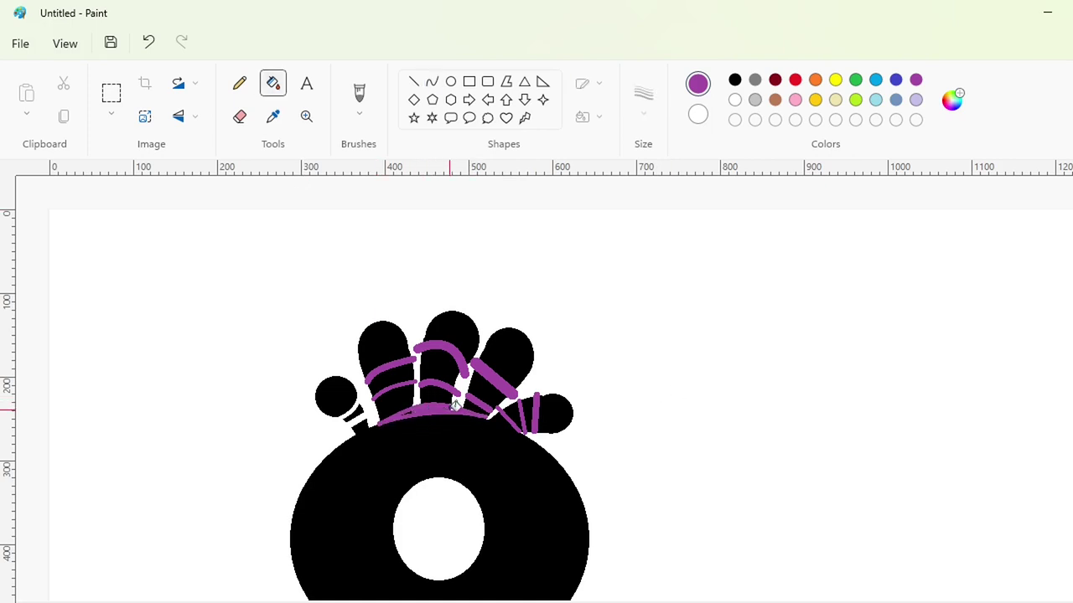
Fill all the purple bands on the second to fifth fingers and their base with white
click(392, 365)
click(406, 384)
click(441, 346)
click(441, 383)
click(448, 409)
click(494, 379)
click(478, 403)
click(535, 412)
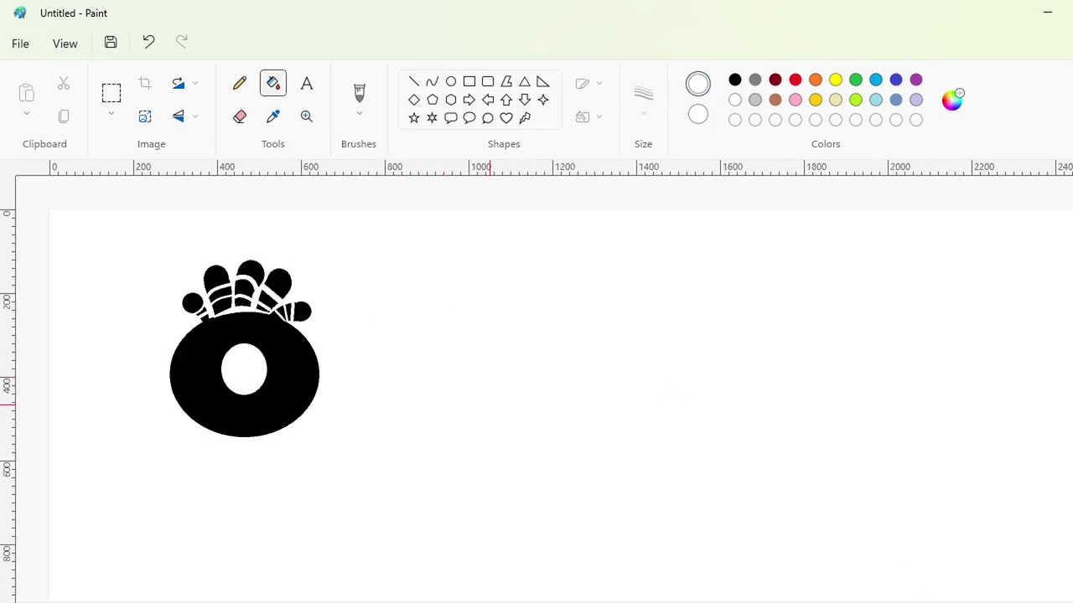
Duplicate the o with its fingers onto the blank area at the far right of the canvas
scroll(953, 598, down, 1)
click(110, 92)
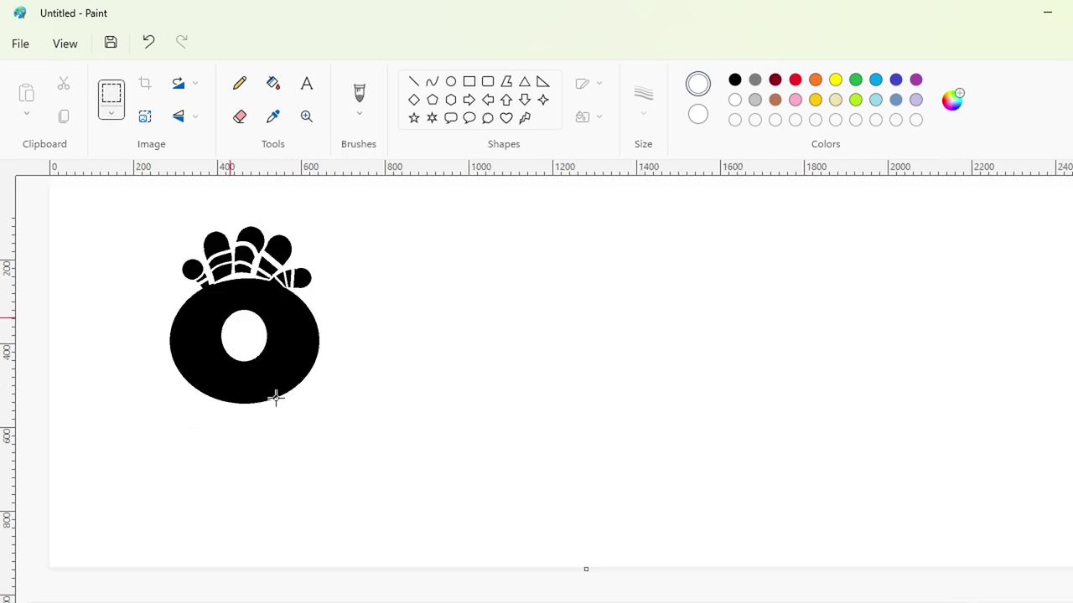
drag(101, 187, 400, 458)
drag(222, 335, 1012, 343)
Draw indigo strokes from the original o's right edge and underside to outline the left side of a letter d
click(432, 82)
click(896, 80)
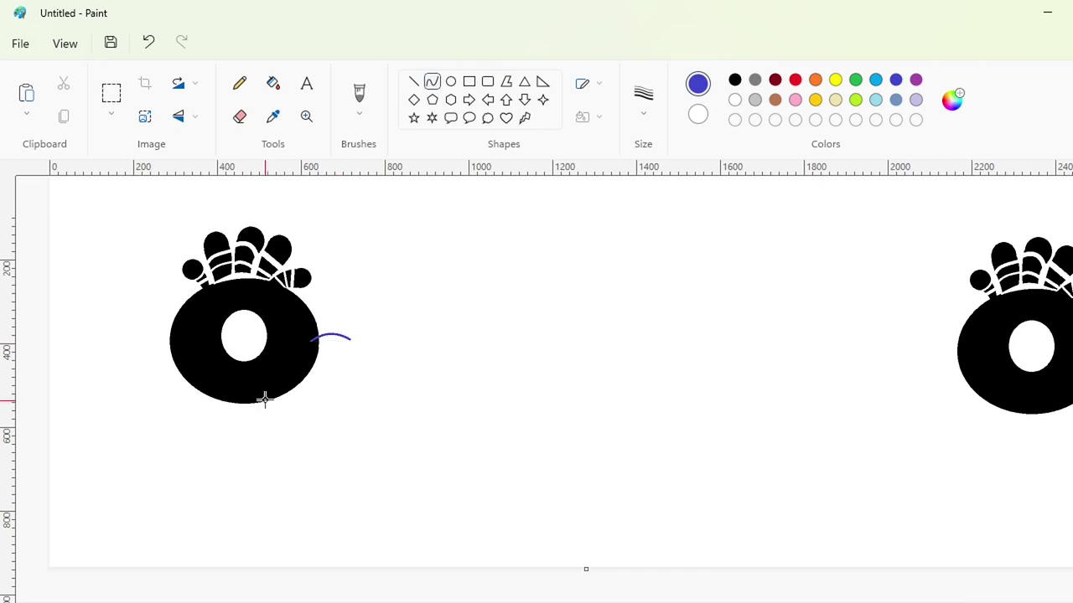
drag(308, 421, 349, 440)
drag(305, 422, 276, 467)
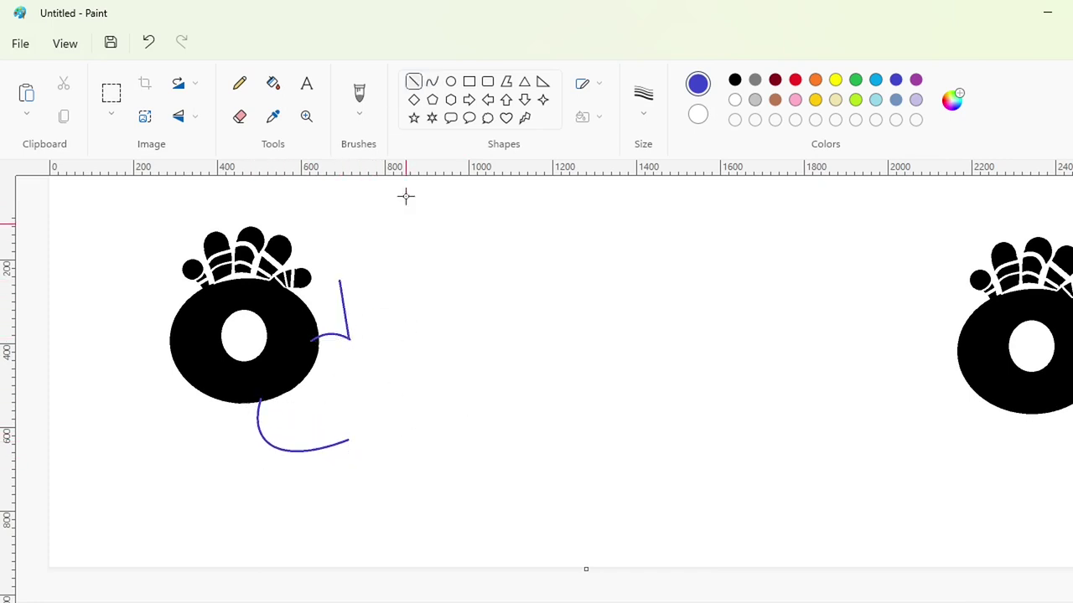
Draw the arched top and the long right edge of the d's stem in indigo
click(432, 81)
drag(340, 280, 393, 276)
mouse_move(369, 276)
mouse_down()
mouse_move(369, 264)
mouse_move(390, 345)
mouse_move(395, 430)
mouse_move(394, 409)
mouse_move(378, 453)
mouse_up()
click(414, 81)
click(431, 81)
click(395, 310)
key(ctrl+z)
Round off the d's lower right corner and outline its inner opening with a line and curves
scroll(377, 436, up, 1)
drag(562, 601, 657, 602)
drag(555, 440, 493, 475)
scroll(740, 517, up, 3)
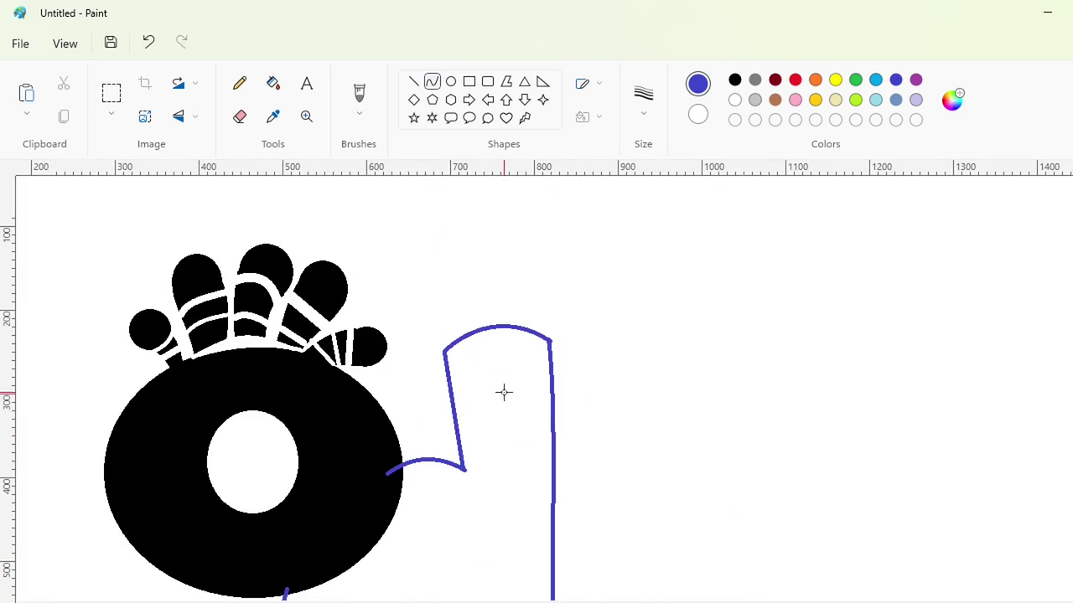
scroll(470, 248, down, 2)
drag(454, 427, 466, 494)
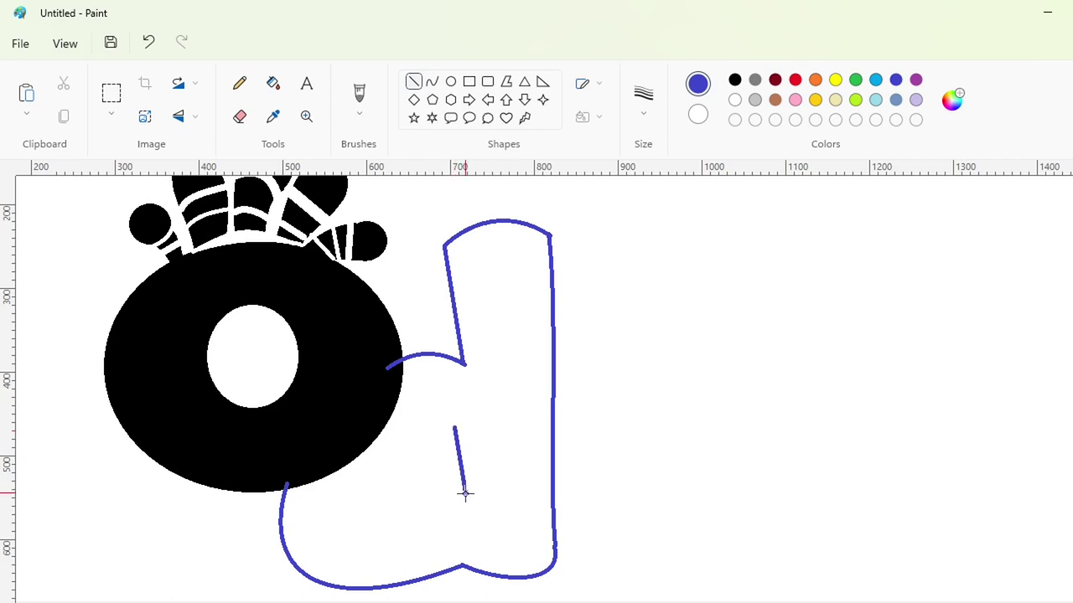
click(431, 82)
drag(362, 488, 388, 560)
Fill the body of the letter d with indigo, leaving its inner opening white
click(273, 83)
click(521, 352)
click(1010, 602)
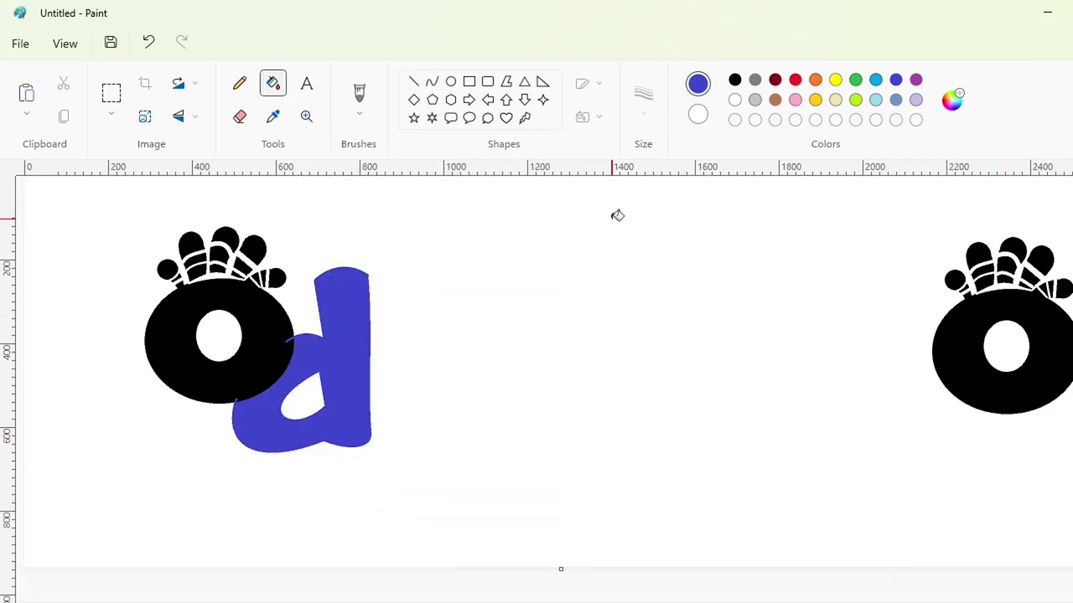
Recolour the original o dark red and the letter d black
click(775, 79)
click(251, 368)
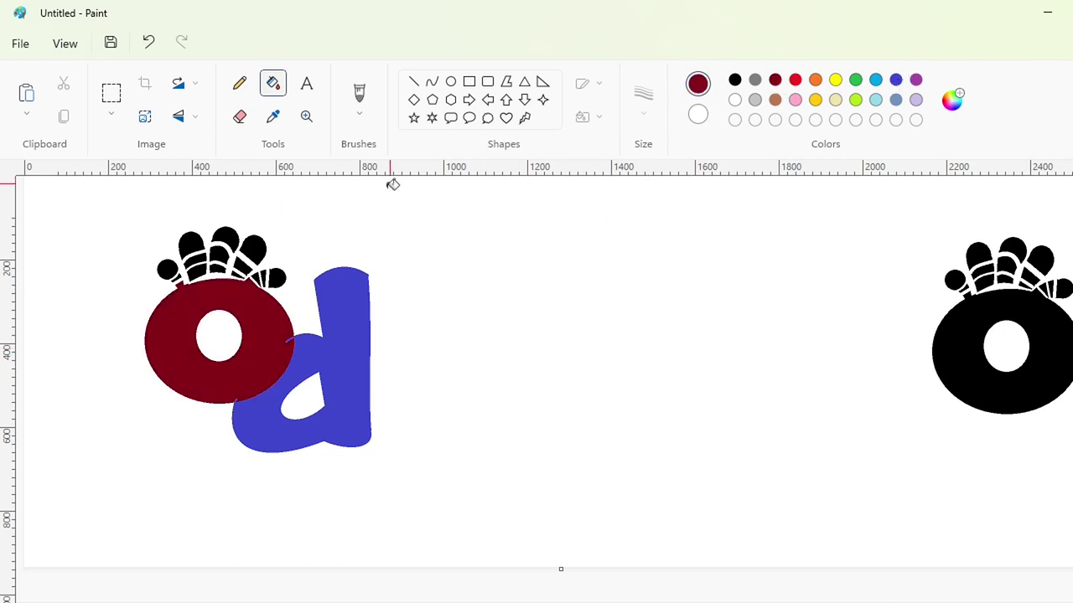
click(734, 79)
click(343, 377)
Draw a circle about 85 px wide in the blank area right of the d and fill it black
scroll(924, 529, up, 2)
click(451, 82)
drag(302, 283, 372, 354)
drag(340, 325, 706, 354)
click(527, 323)
click(273, 83)
click(702, 347)
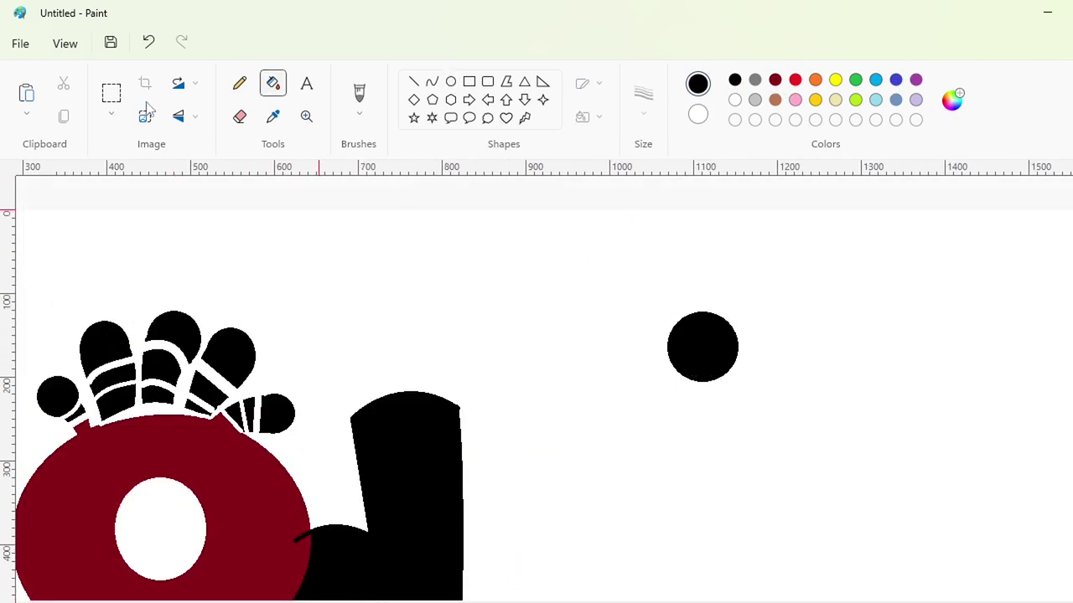
Paste two copies of the black circle and place them side by side above the d's stem
click(110, 92)
drag(637, 254, 838, 474)
key(ctrl+c)
key(ctrl+v)
drag(109, 293, 340, 333)
click(568, 332)
key(ctrl+v)
drag(151, 307, 482, 338)
click(646, 340)
Fill the spare original circle with white to erase it
click(274, 83)
click(734, 100)
click(712, 342)
Draw two black curves joining the left circle to the top of the d's stem
click(414, 81)
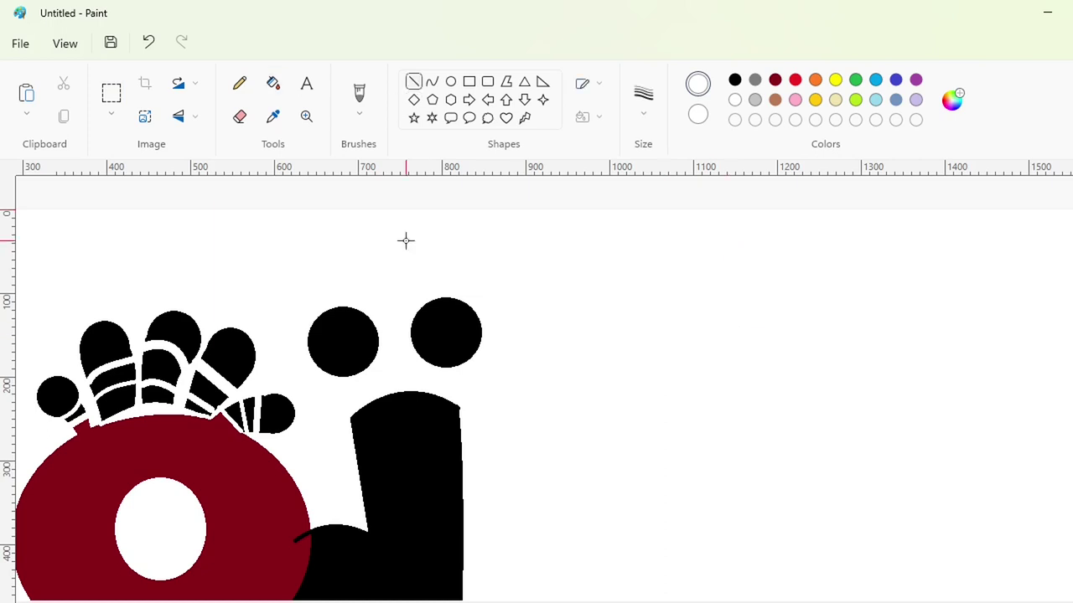
click(432, 81)
click(734, 80)
click(643, 97)
click(654, 216)
drag(345, 381, 368, 415)
key(ctrl+z)
drag(347, 377, 361, 427)
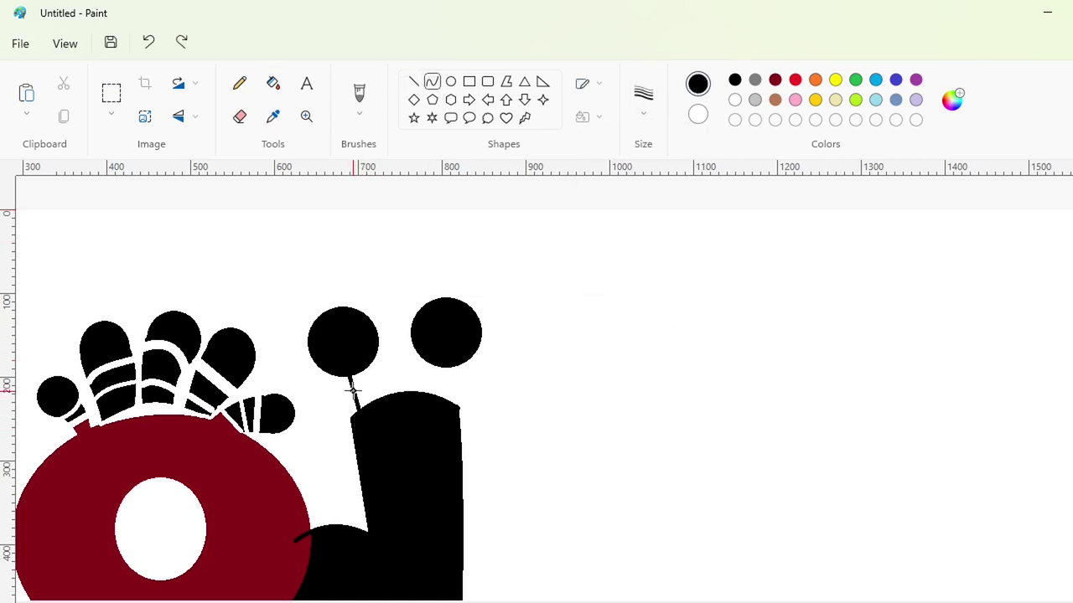
mouse_move(352, 388)
mouse_down()
mouse_move(366, 363)
mouse_move(419, 404)
mouse_up()
click(375, 382)
Join the right circle to the d's stem with two black curves and fill both fingers black
click(422, 372)
drag(453, 362, 450, 409)
click(456, 385)
click(272, 86)
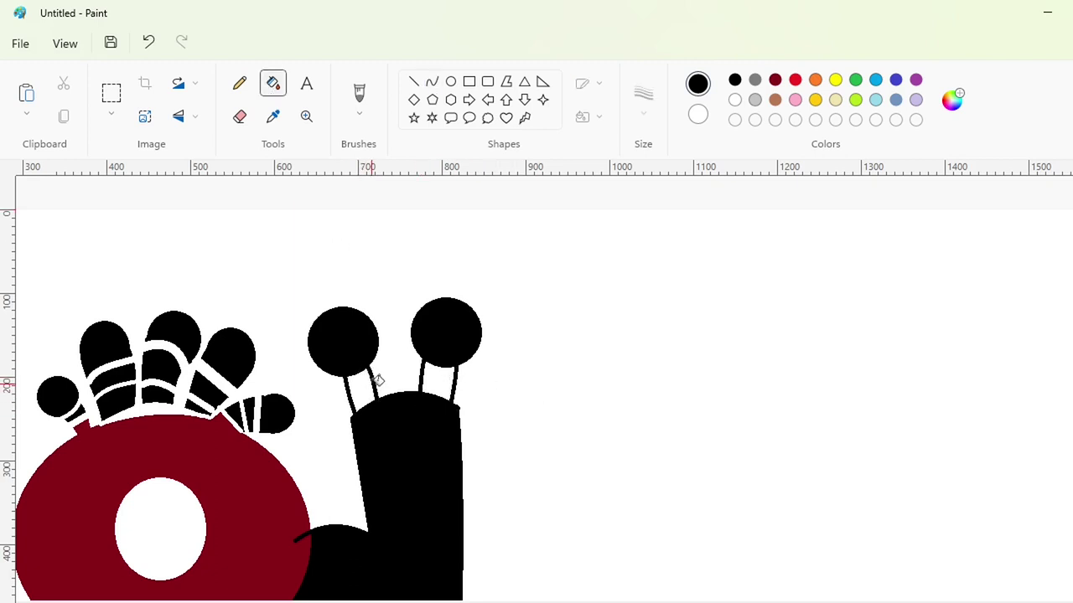
click(366, 390)
click(437, 382)
Draw four indigo curves as bands across the d's two fingers, one at the top and one at the base of each
click(432, 81)
click(895, 79)
drag(333, 378, 378, 367)
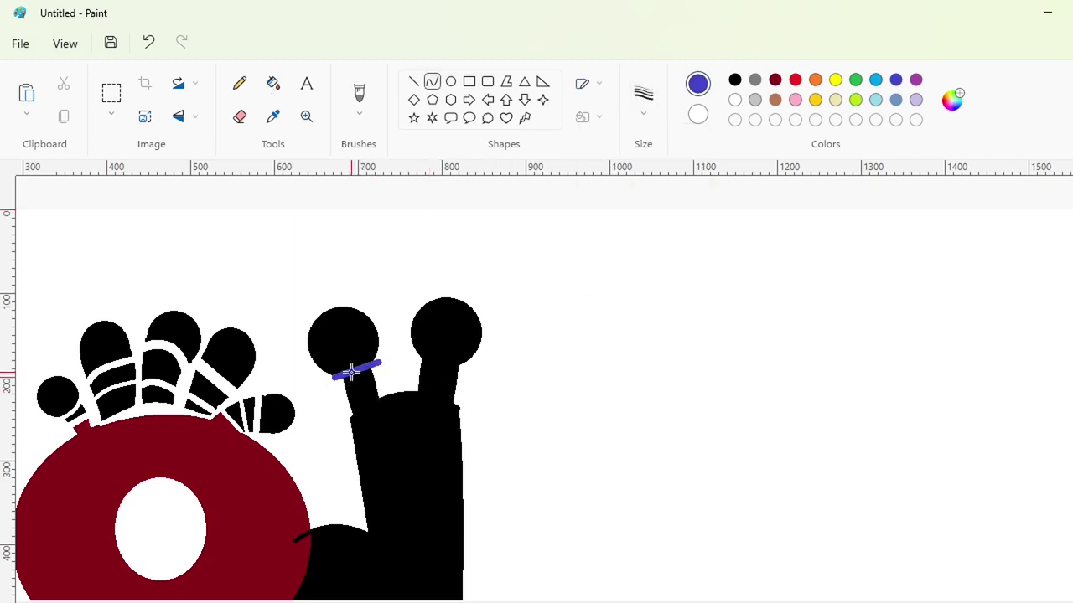
click(528, 374)
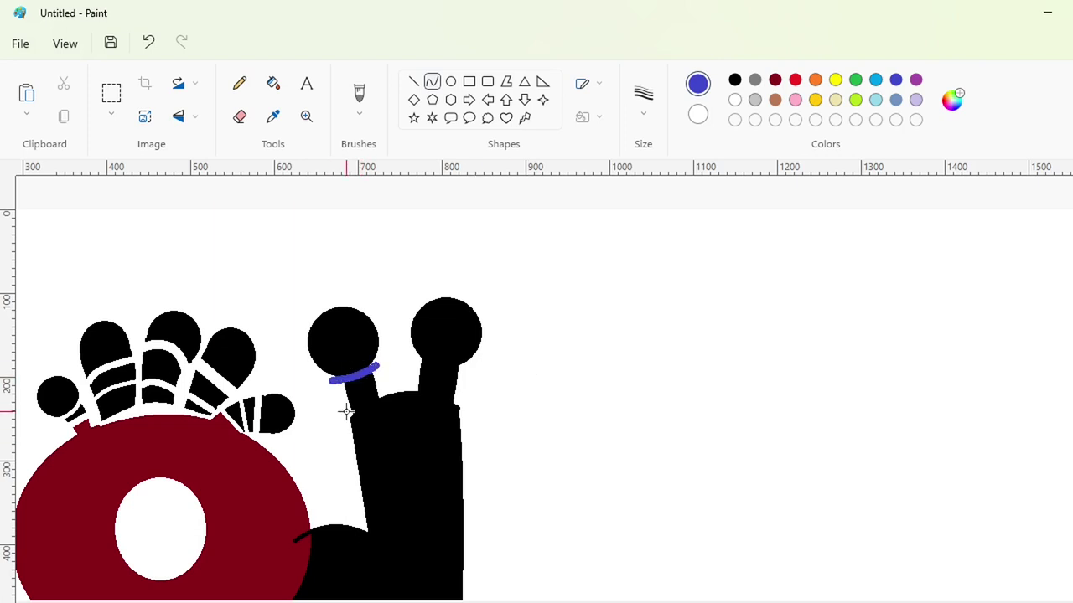
mouse_move(345, 413)
mouse_down()
mouse_move(395, 389)
mouse_move(488, 373)
mouse_up()
click(505, 378)
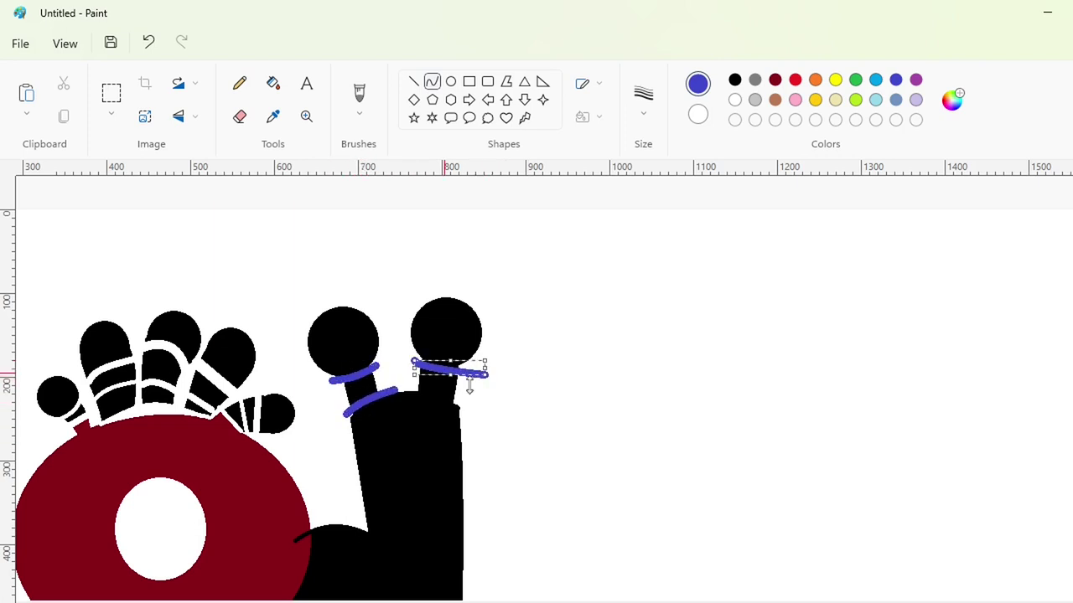
click(555, 405)
mouse_move(406, 387)
mouse_down()
mouse_move(471, 405)
mouse_move(467, 420)
mouse_up()
click(541, 393)
Fill the four indigo bands on the d's fingers with white
click(273, 83)
click(734, 100)
click(451, 368)
click(443, 393)
click(371, 399)
click(371, 369)
click(414, 81)
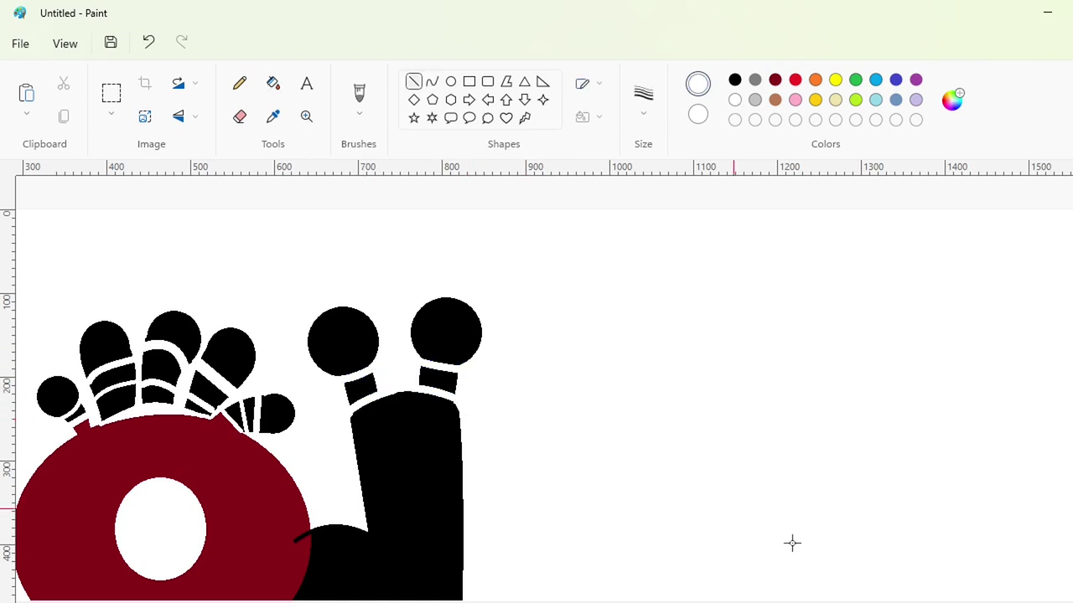
ctrl+scroll(906, 496, down, 2)
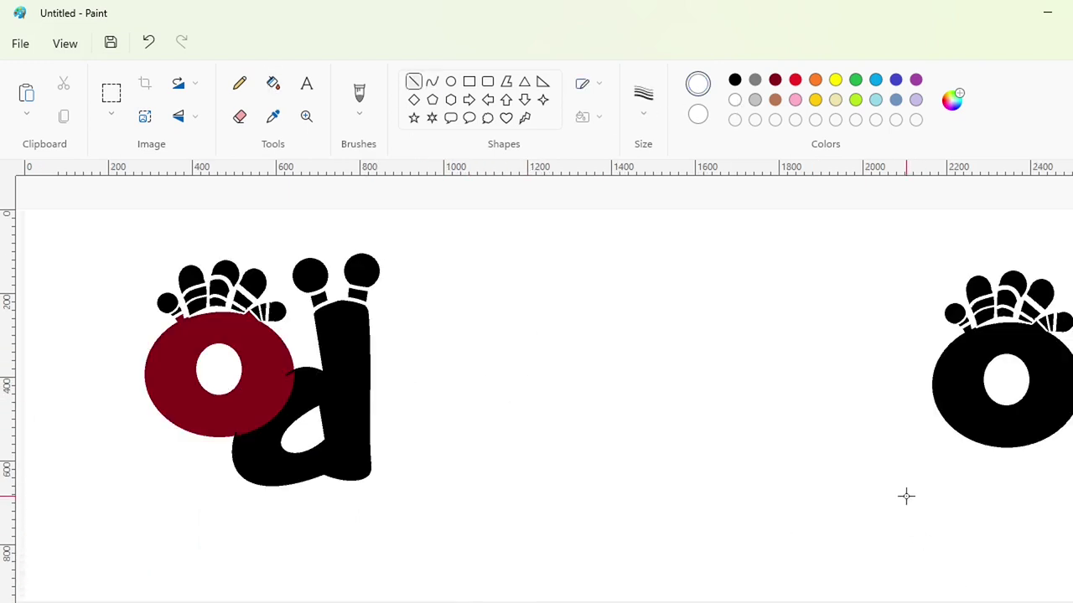
click(280, 86)
click(279, 329)
click(276, 313)
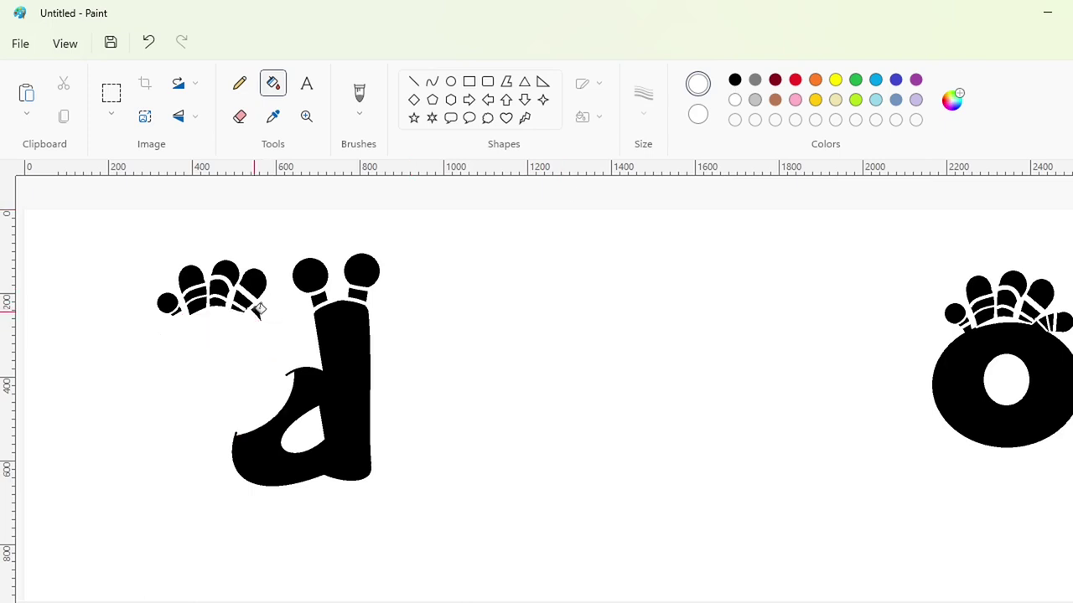
key(ctrl+z)
key(ctrl+z)
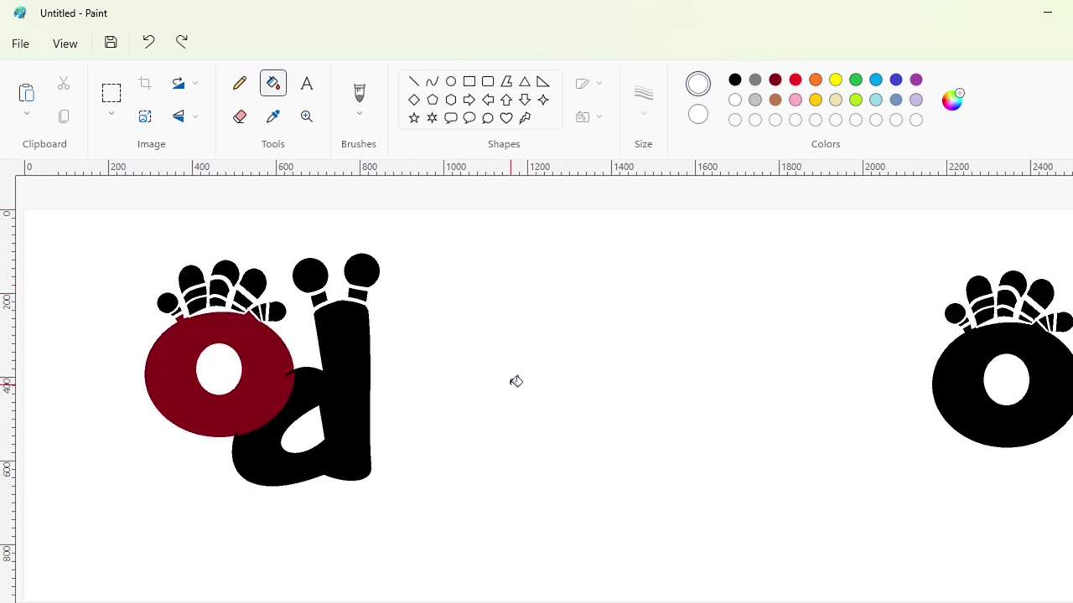
Fill the d's black curve ends that overlap the o with dark red
scroll(606, 479, up, 1)
scroll(606, 478, right, 1)
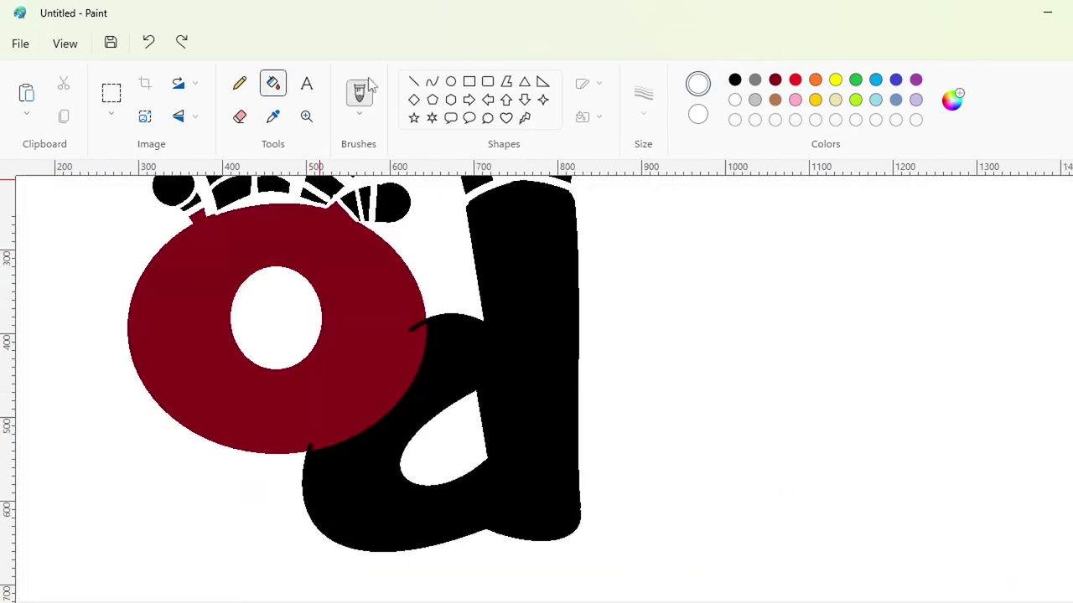
click(414, 82)
click(775, 81)
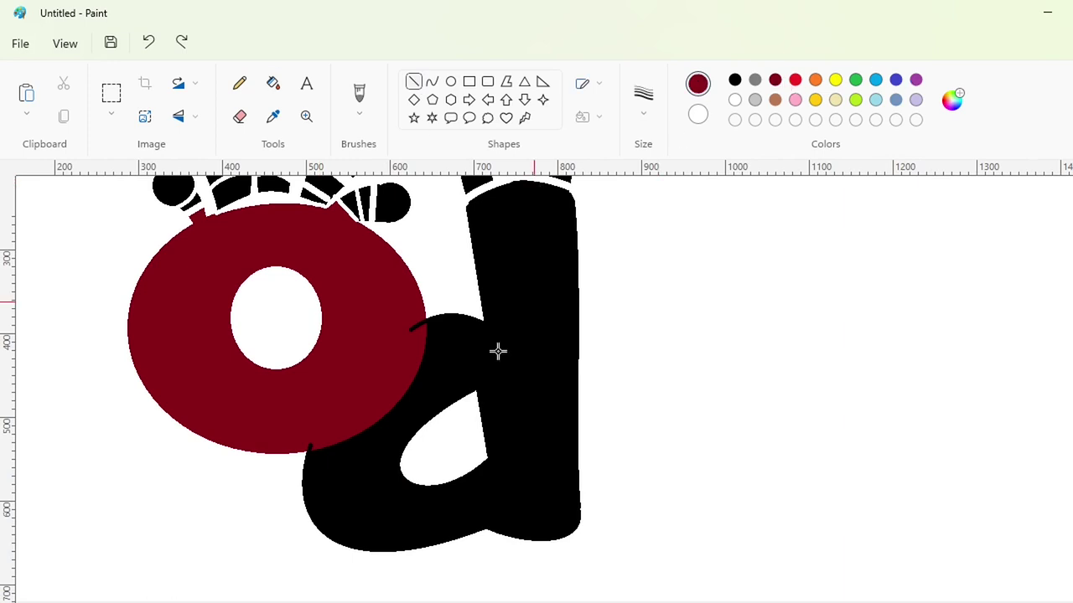
click(273, 83)
click(411, 327)
scroll(766, 227, up, 2)
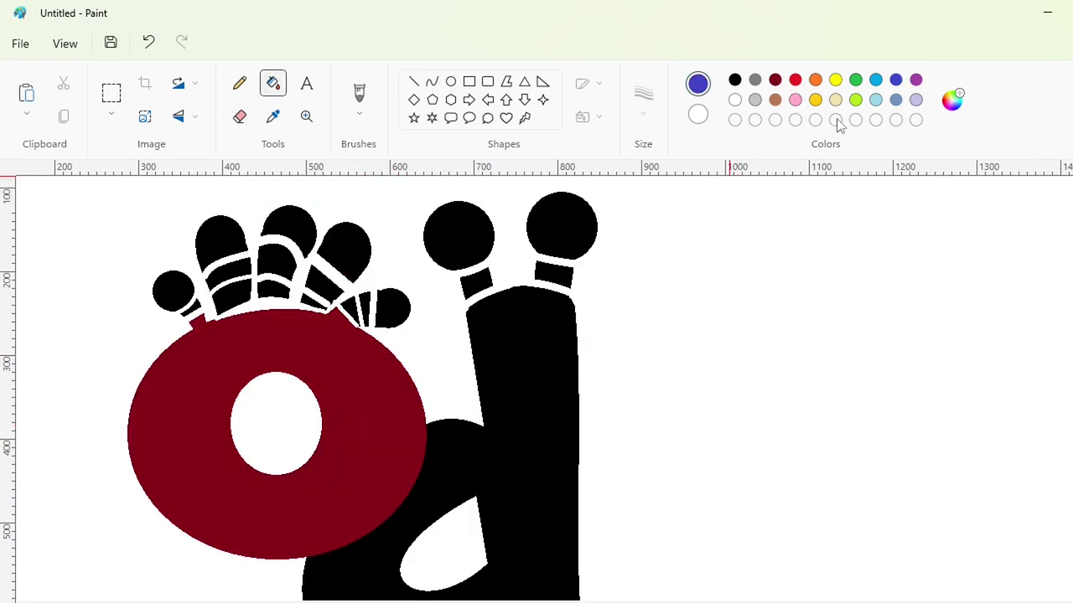
Fill all the black finger segments above the o with dark red
click(775, 80)
click(390, 308)
click(366, 310)
click(350, 309)
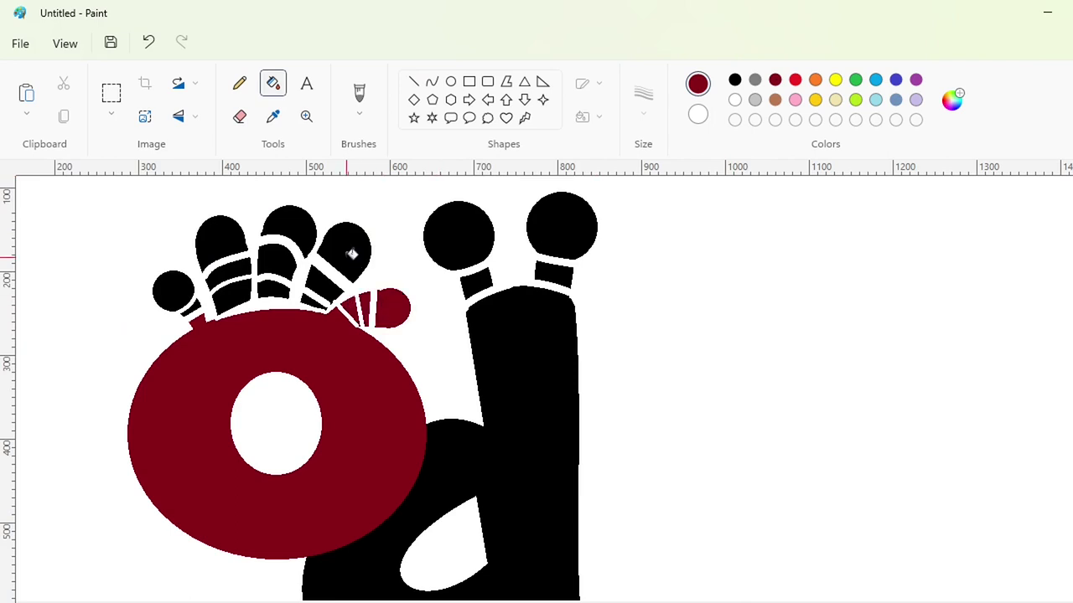
click(350, 254)
click(324, 283)
click(273, 289)
click(278, 260)
key(ctrl+z)
click(184, 296)
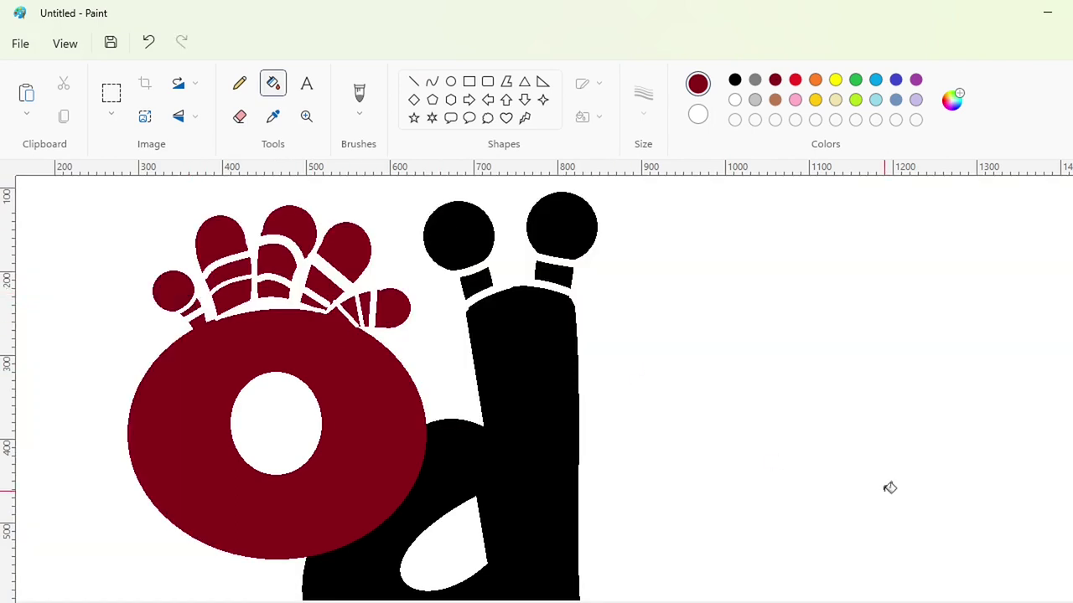
Erase the spare black o by covering it with a white rectangle
click(997, 601)
click(469, 81)
drag(1072, 205, 915, 536)
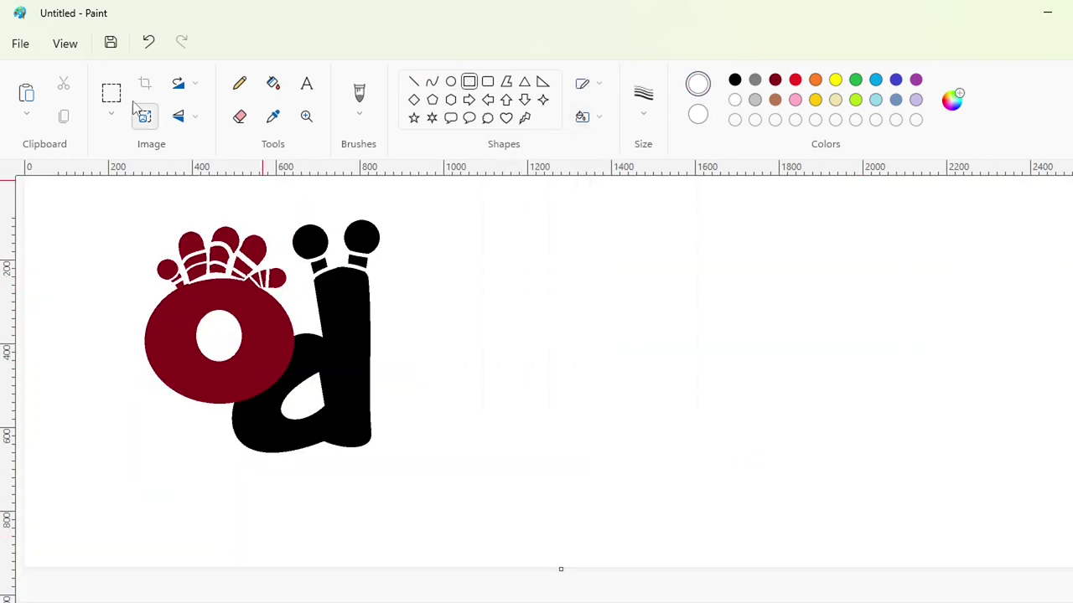
Copy the whole o and d design and place the copy in the empty area on the far side of the canvas
click(111, 93)
drag(439, 494, 85, 176)
key(ctrl+c)
key(ctrl+v)
drag(151, 278, 863, 330)
click(510, 316)
Fill the copied dark red o and its finger segments with white to erase them
click(1000, 600)
scroll(902, 508, right, 10)
scroll(903, 508, down, 3)
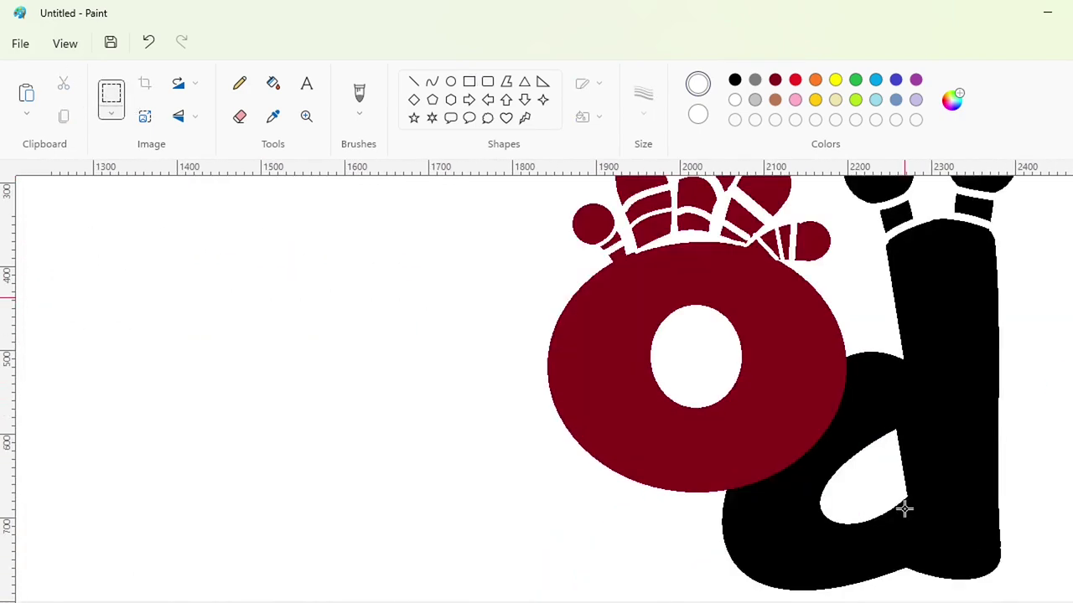
click(273, 83)
click(620, 335)
scroll(754, 335, up, 1)
click(809, 344)
click(780, 343)
click(764, 294)
click(744, 326)
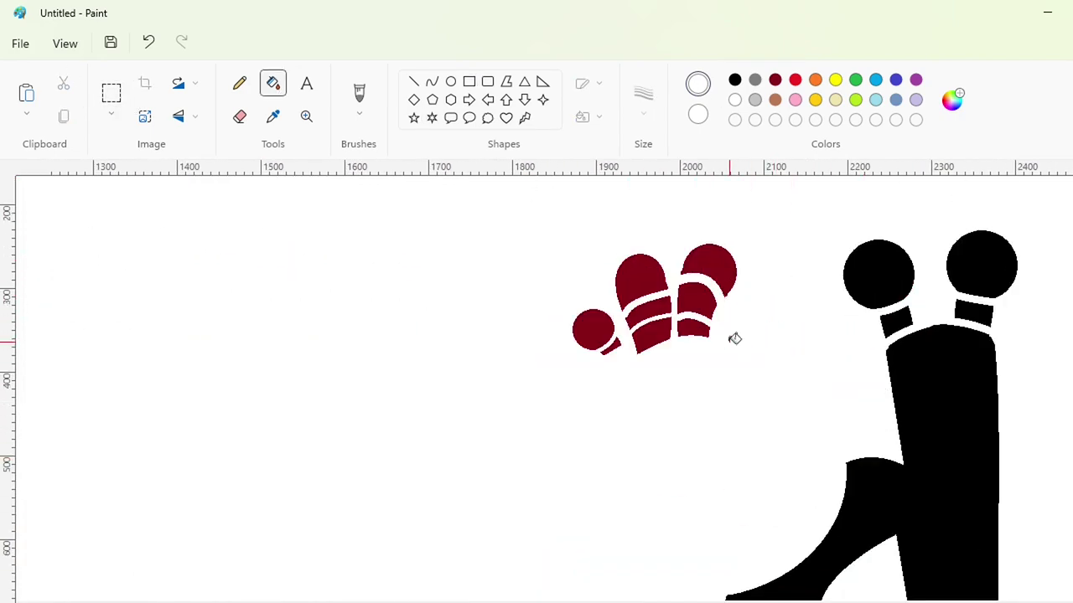
click(659, 338)
click(683, 327)
click(611, 347)
Fill the copied d's two finger circles and their black segments with white to erase them
click(896, 323)
click(882, 280)
click(976, 264)
click(970, 311)
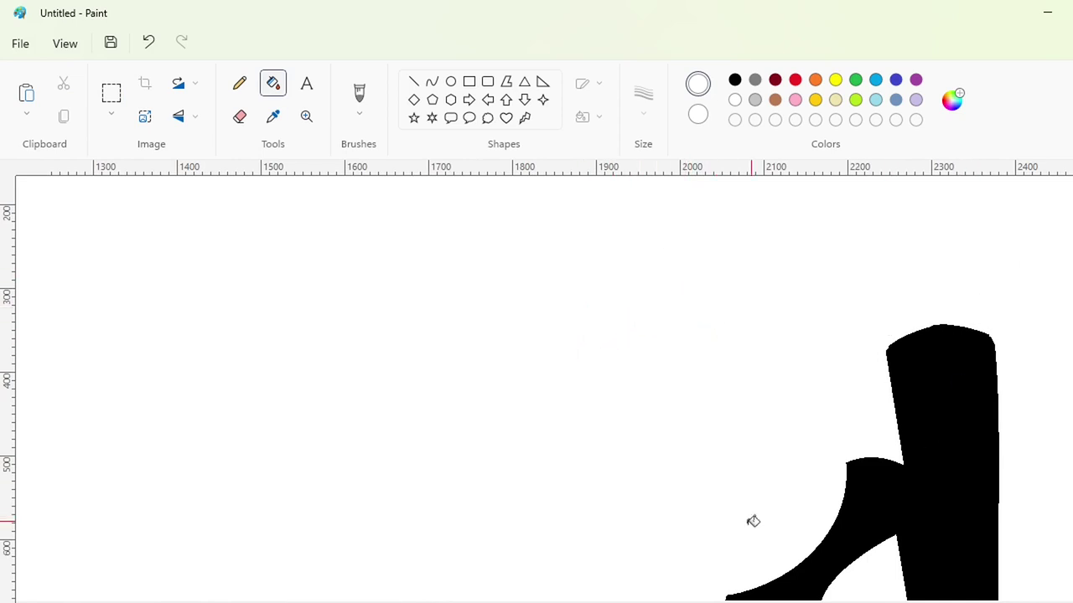
Close the cut-out bowl of the copied d with a black curve and fill the gap black
scroll(751, 520, down, 1)
click(432, 82)
click(735, 80)
drag(847, 355, 727, 491)
drag(802, 408, 735, 400)
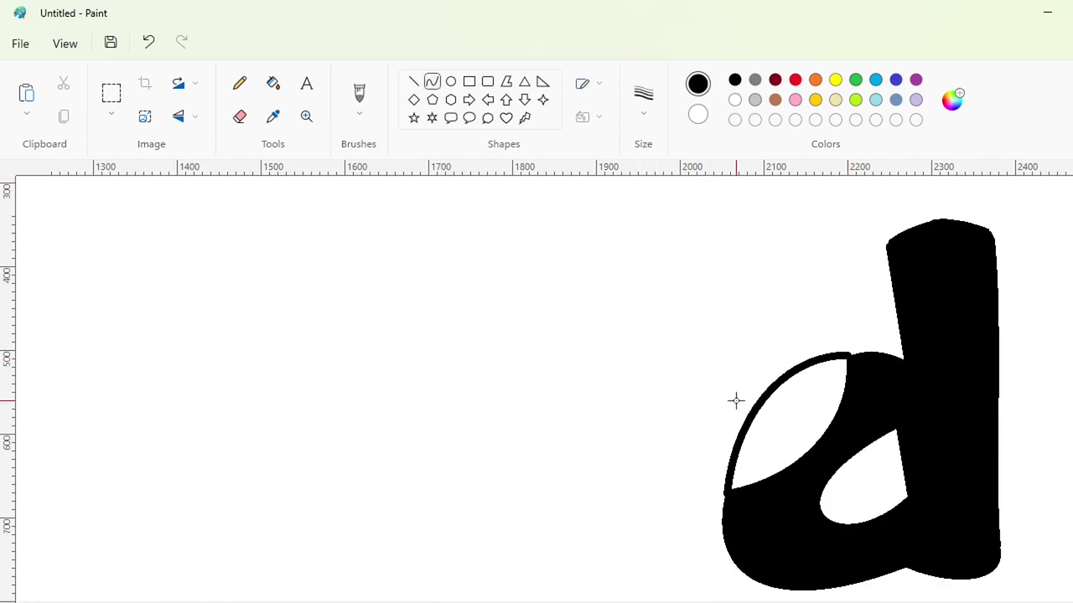
click(727, 491)
click(608, 300)
click(273, 83)
click(802, 410)
scroll(802, 409, right, 1)
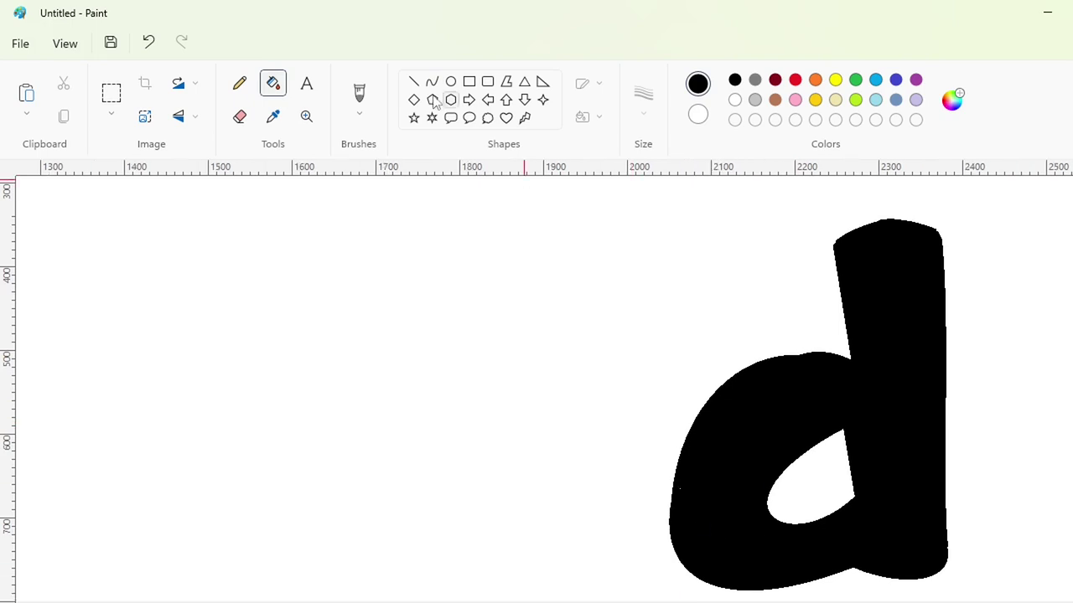
click(413, 81)
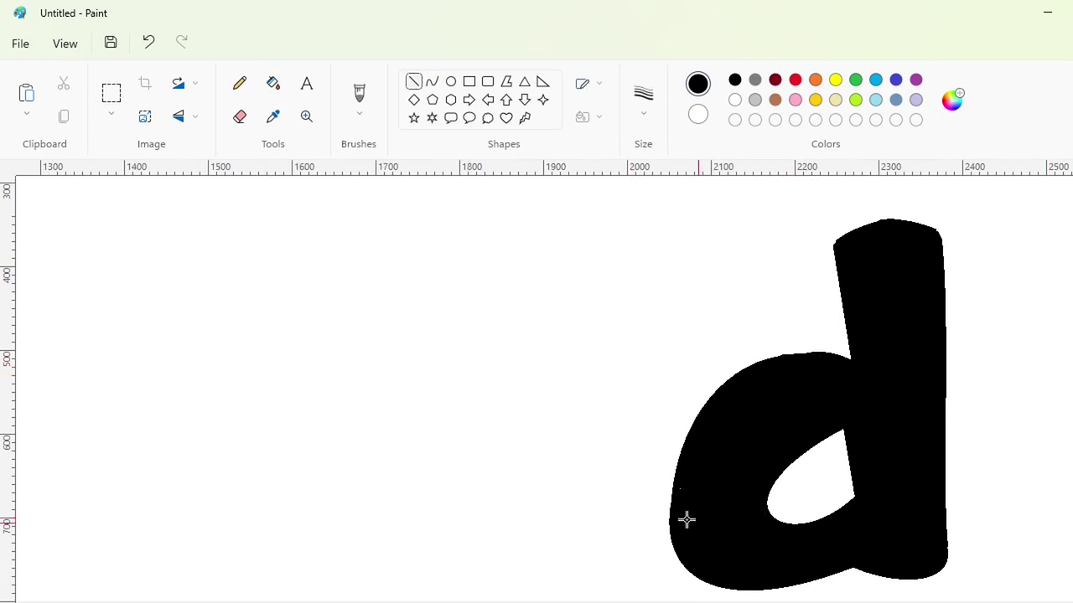
Select and copy the plain black d
click(1054, 601)
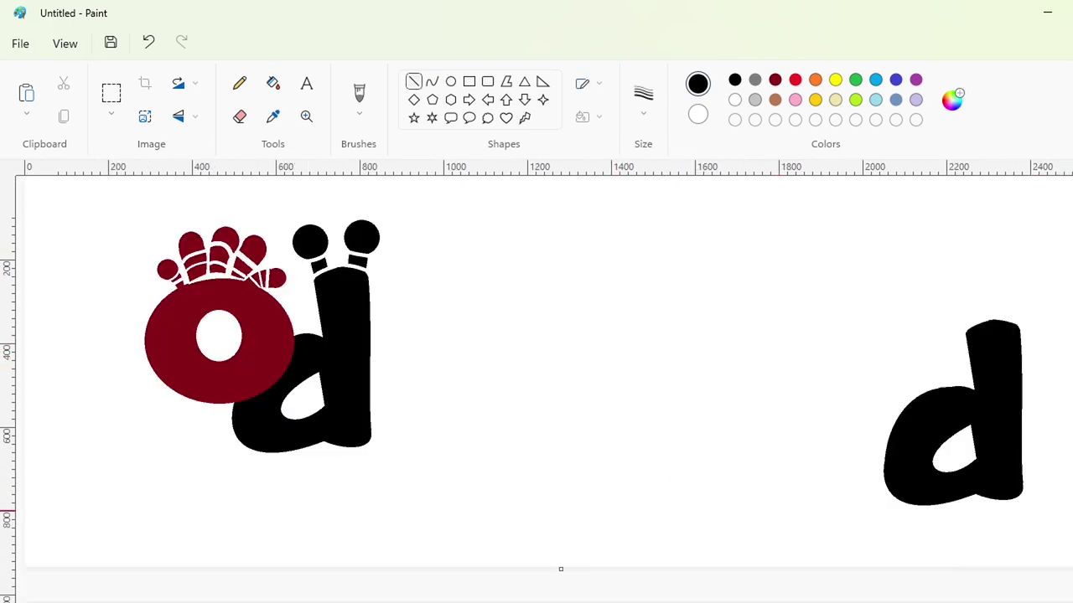
click(112, 92)
drag(1044, 290, 838, 572)
click(569, 410)
Fill the original d, its finger segments and both finger circles with indigo
click(273, 83)
click(896, 80)
click(347, 296)
click(320, 265)
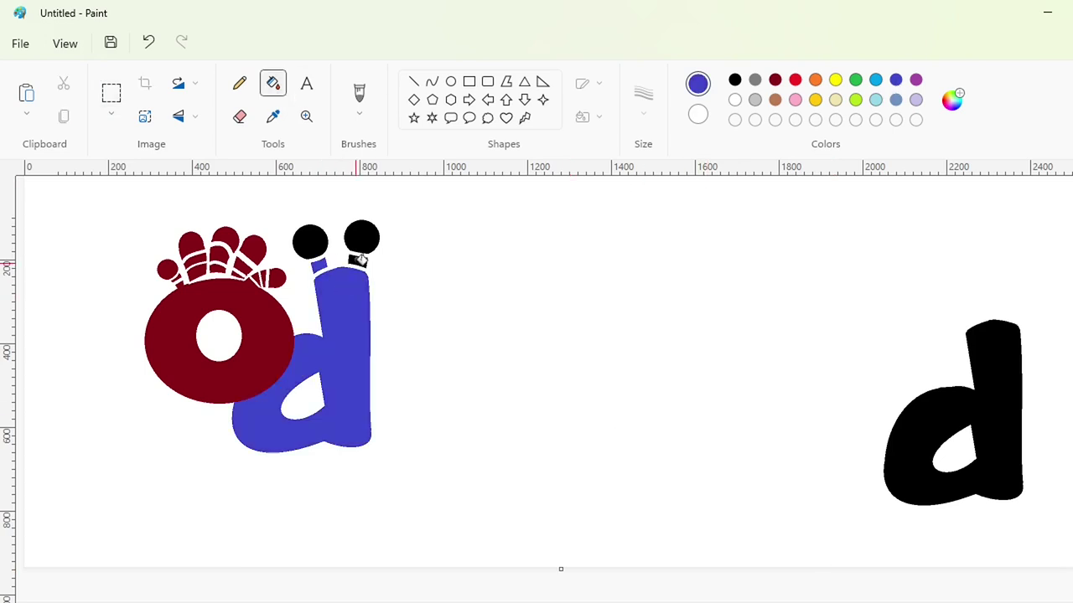
click(358, 262)
click(362, 239)
click(311, 242)
Paste the plain black d, shrink it and place it in the empty middle of the canvas
key(ctrl+v)
drag(159, 330, 397, 395)
drag(478, 224, 460, 261)
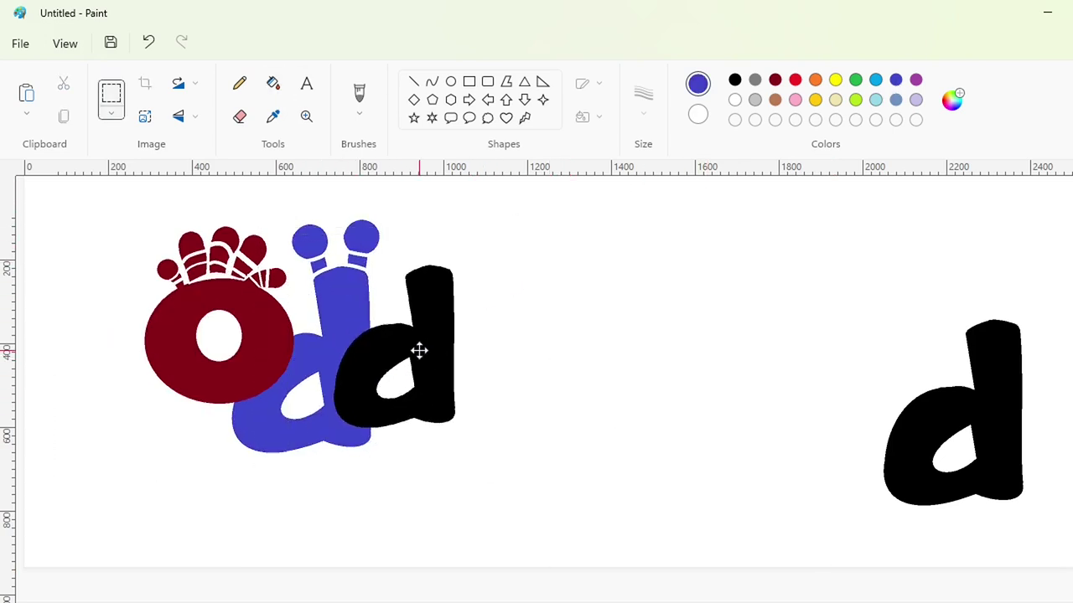
drag(419, 352, 722, 400)
click(818, 399)
Draw black 5 px curves outlining a pointed finger at each side of the smaller d's stem top
scroll(818, 399, up, 1)
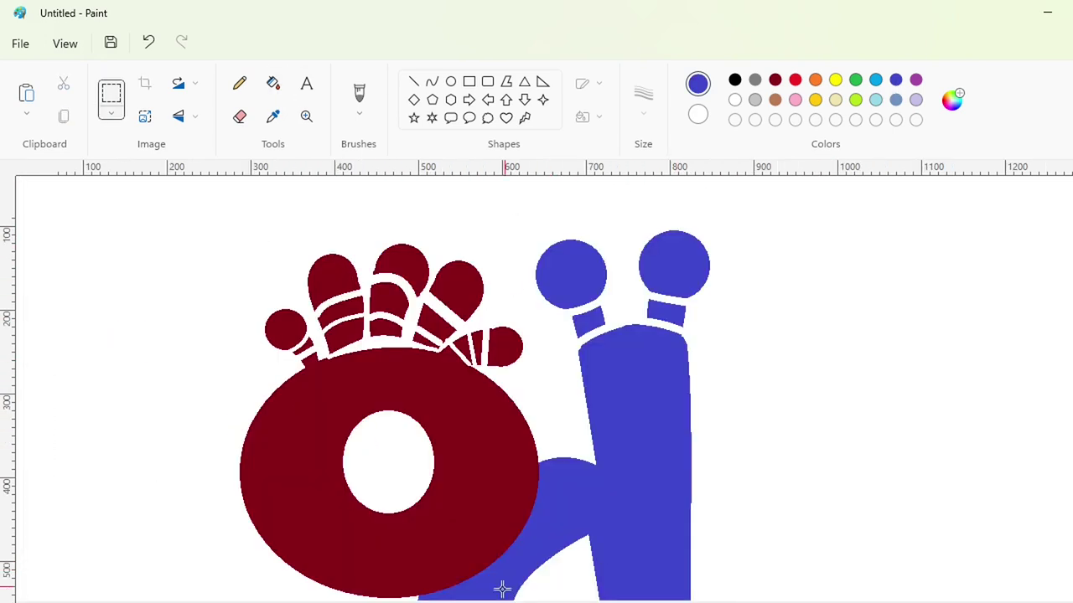
drag(502, 602, 827, 601)
scroll(827, 495, down, 1)
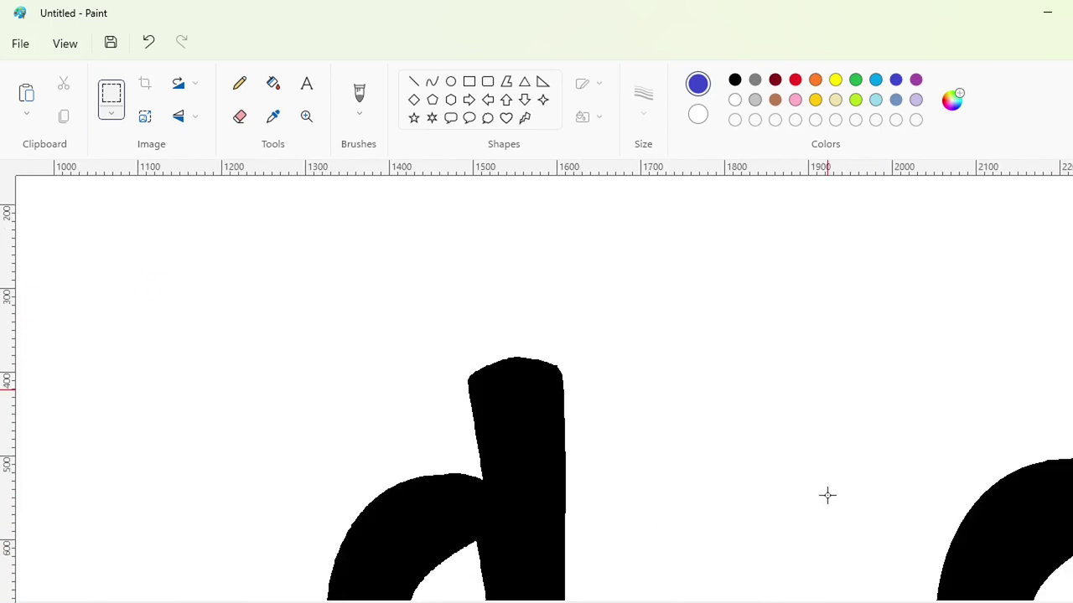
click(432, 81)
click(735, 81)
click(643, 98)
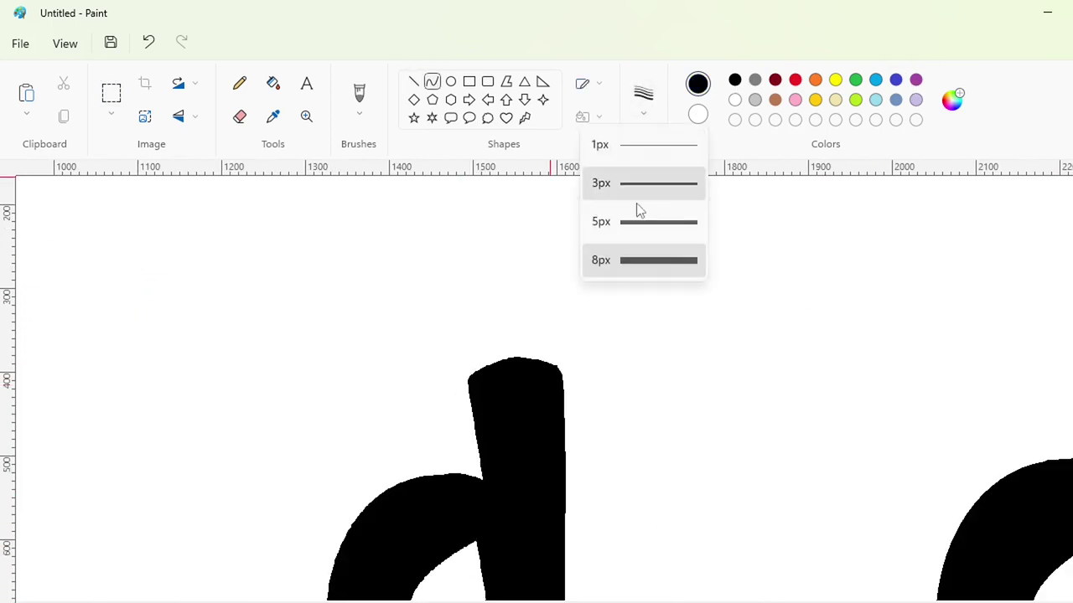
click(636, 211)
drag(469, 388, 448, 324)
click(458, 369)
key(ctrl+z)
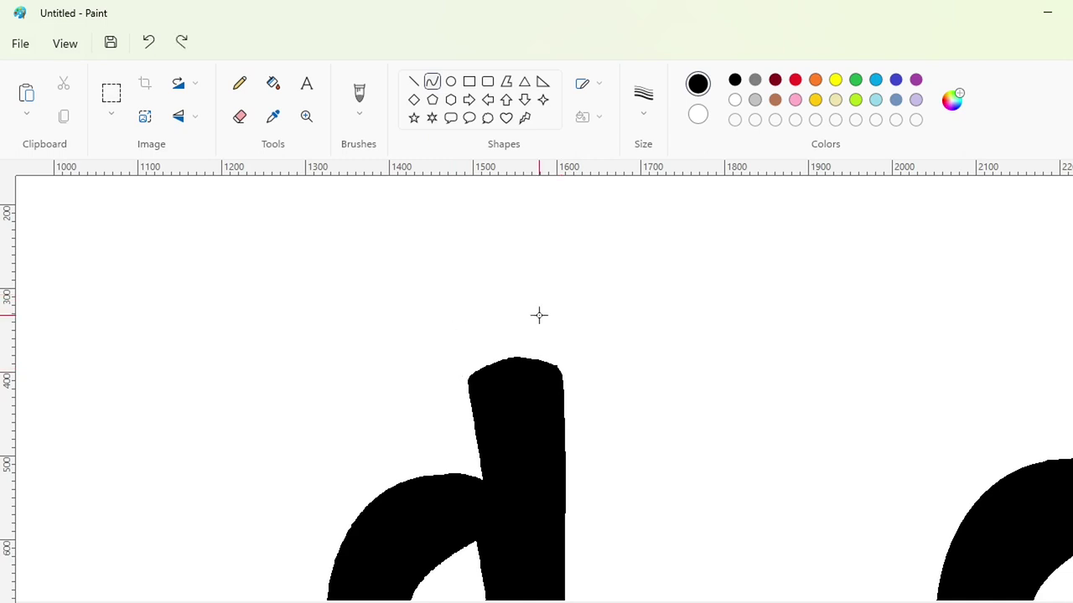
mouse_move(469, 388)
mouse_down()
mouse_move(455, 332)
mouse_move(503, 345)
mouse_move(572, 317)
mouse_move(564, 386)
mouse_move(575, 350)
mouse_move(583, 392)
mouse_up()
click(459, 365)
click(550, 328)
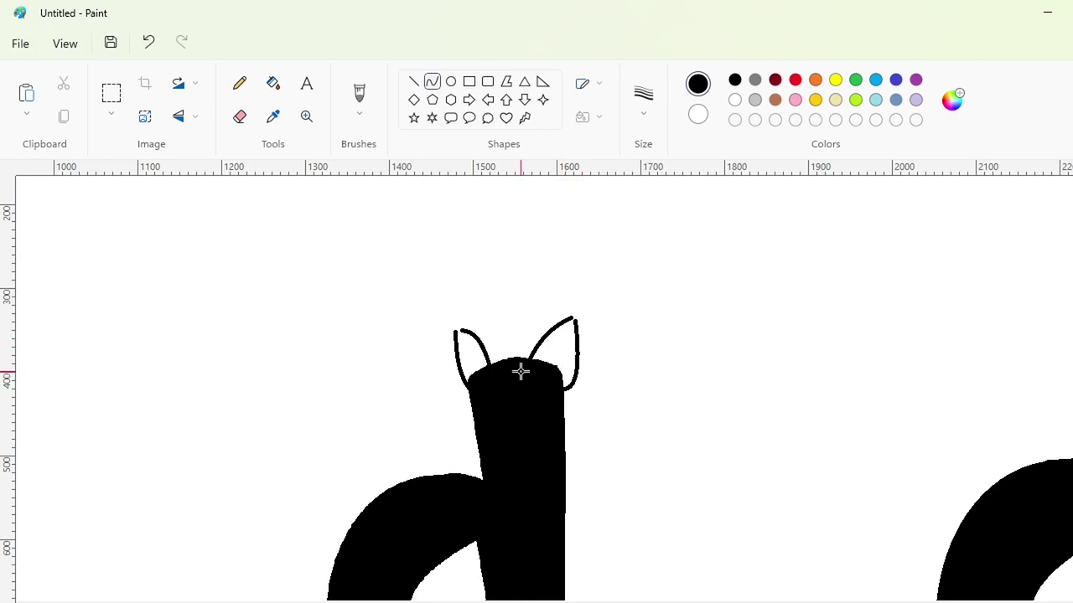
Outline a taller middle finger between the two outer ones with black curves and a short line closing its tip
click(493, 332)
mouse_move(492, 330)
mouse_down()
mouse_move(504, 300)
mouse_move(532, 361)
mouse_up()
click(492, 333)
click(631, 254)
click(523, 314)
click(524, 315)
click(701, 325)
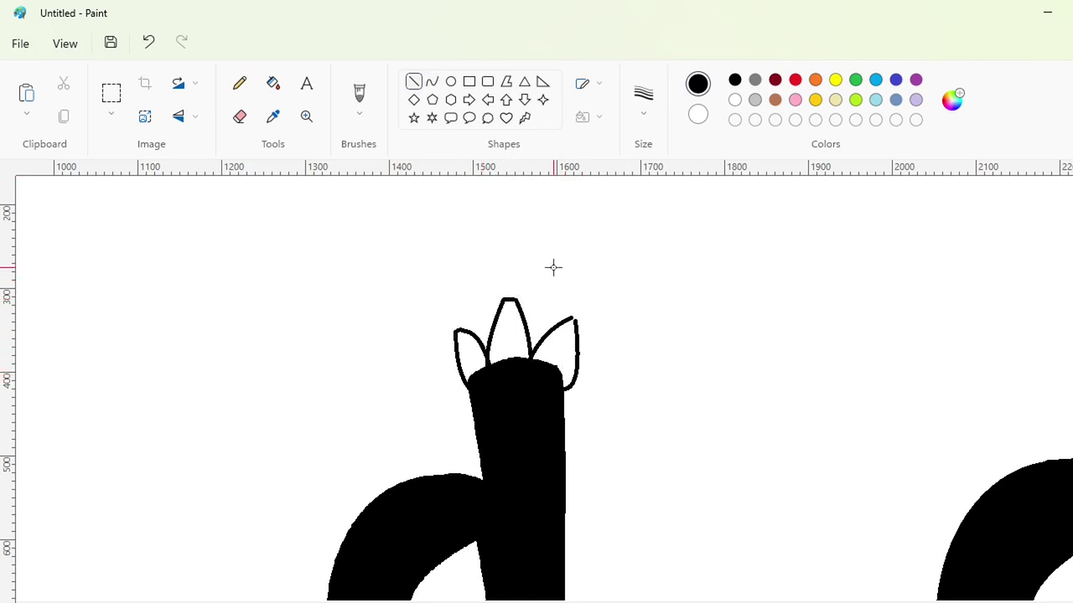
Fill the three outlined fingers of the smaller d with black
click(273, 83)
click(470, 352)
click(508, 333)
click(556, 346)
Draw purple curves as bands across the left and middle fingers and the base of the right finger
click(433, 82)
click(916, 81)
click(643, 99)
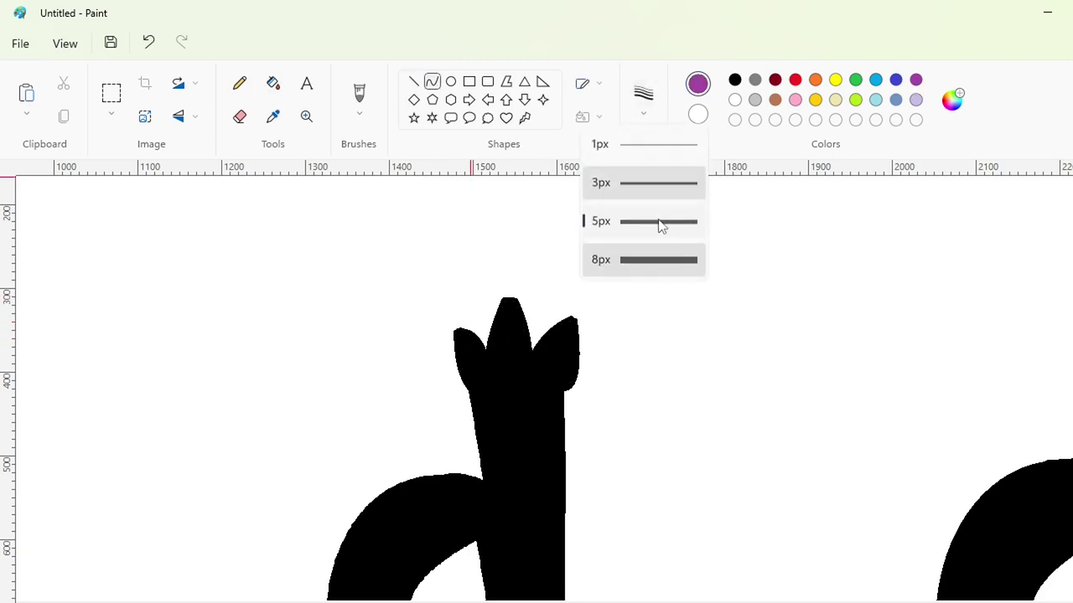
click(660, 223)
mouse_move(471, 388)
mouse_down()
mouse_move(482, 356)
mouse_move(495, 370)
mouse_move(531, 349)
mouse_move(516, 352)
mouse_move(541, 318)
mouse_move(573, 403)
mouse_up()
key(ctrl+z)
key(ctrl+z)
drag(545, 367, 573, 403)
click(433, 81)
drag(550, 376, 541, 382)
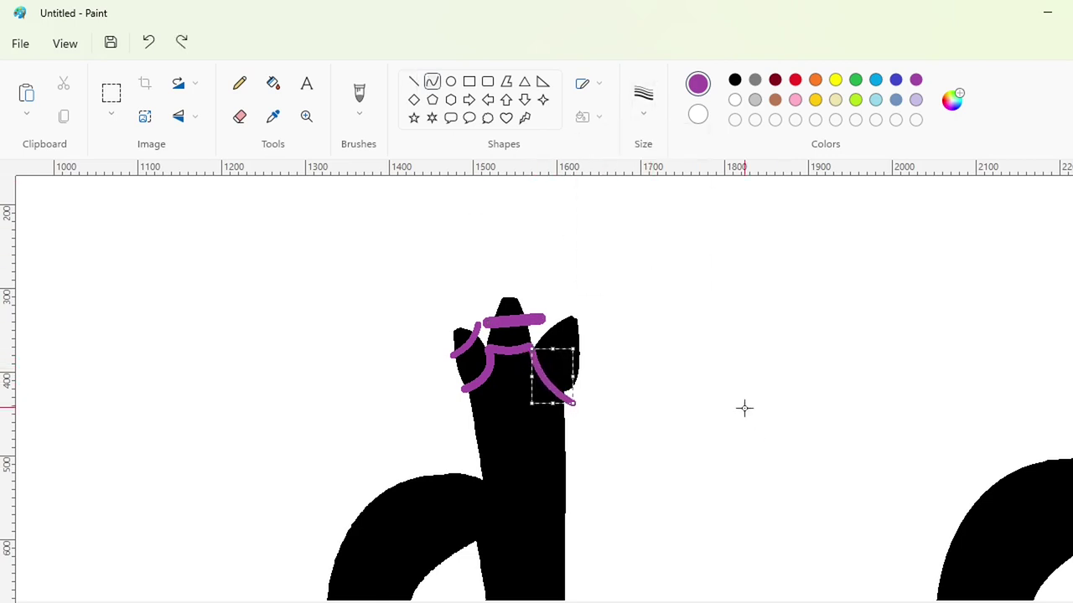
key(Up)
key(Up)
key(Up)
key(Up)
click(747, 406)
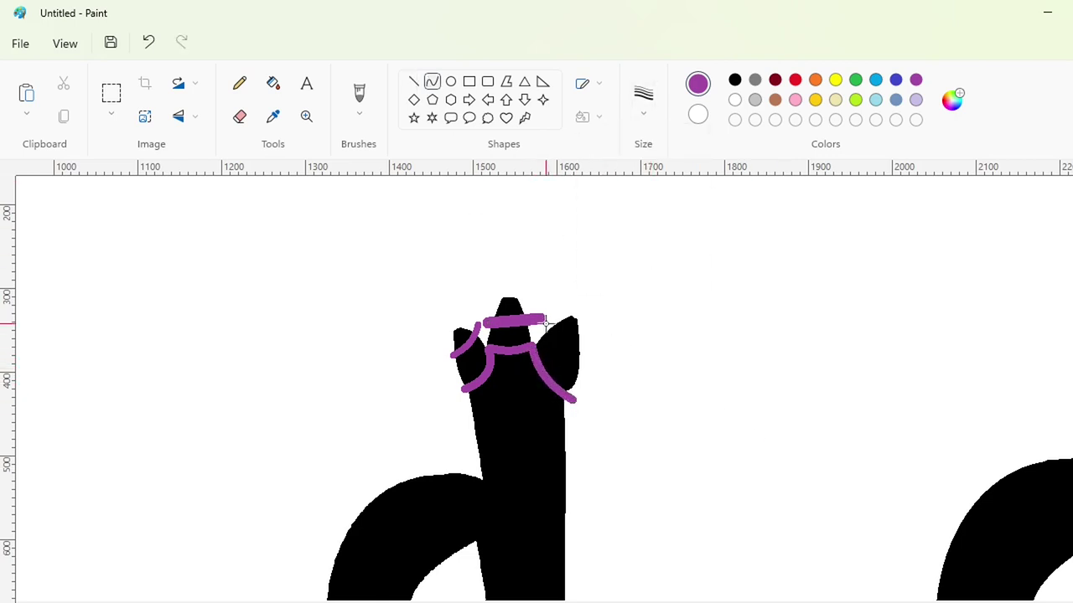
Add a purple curve across the upper part of the right finger and fill the purple bands with white
drag(547, 323, 596, 367)
drag(572, 347, 566, 355)
click(757, 334)
click(275, 84)
click(734, 99)
click(538, 320)
click(528, 342)
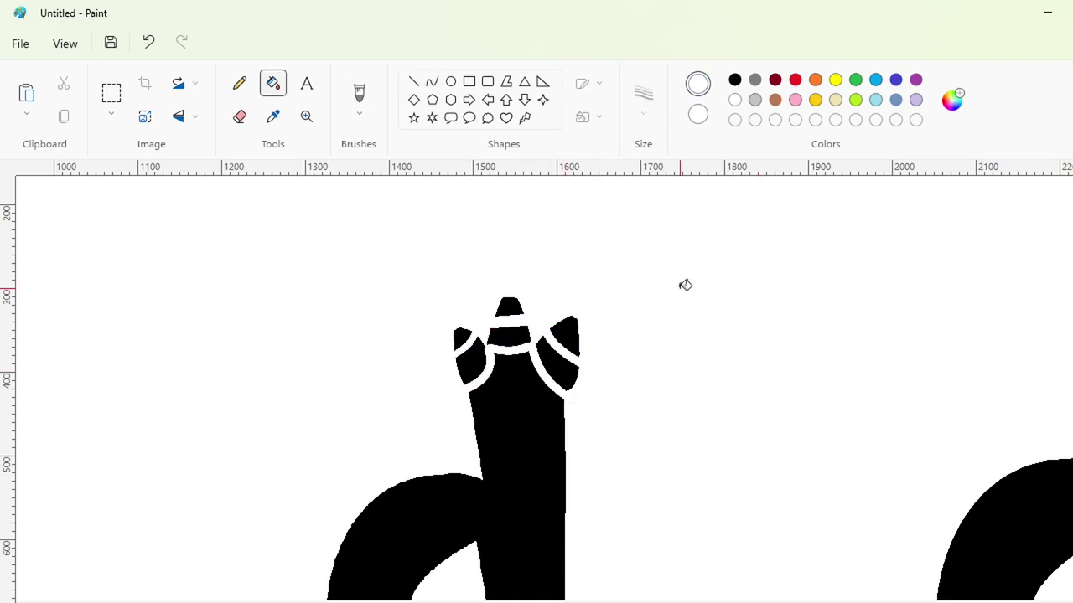
Draw a small black triangle beside the right finger's tip
click(525, 82)
click(735, 79)
drag(539, 308, 556, 324)
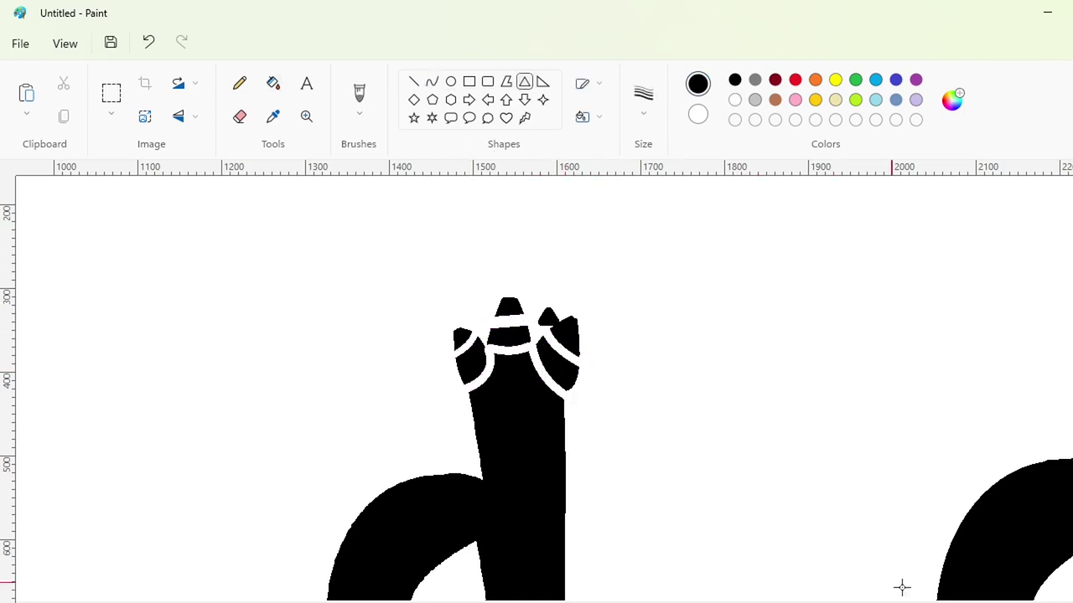
Copy the smaller black d with its fingers and place the copy beside the indigo d, overlapping its lower edge
click(955, 602)
click(112, 93)
drag(503, 251, 780, 542)
key(ctrl+c)
key(ctrl+v)
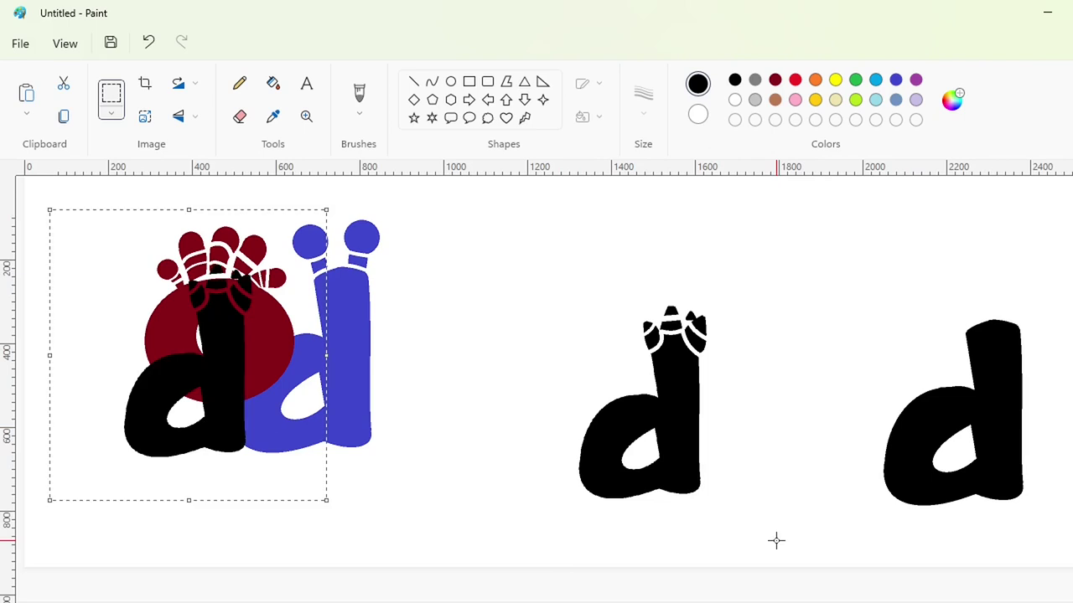
drag(216, 398, 430, 376)
click(704, 377)
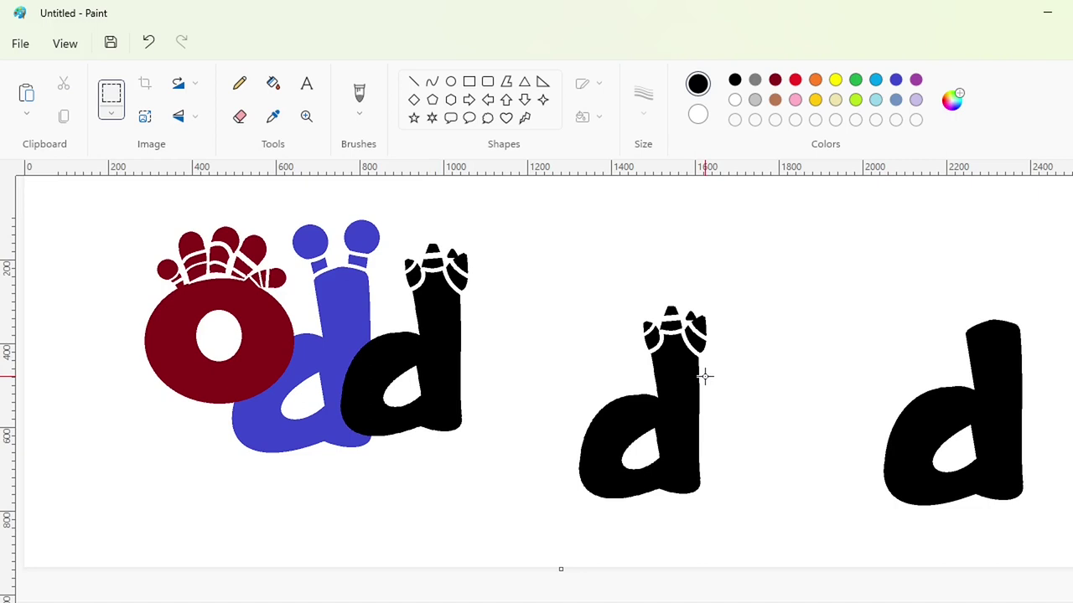
Fill the spare black d with fingers in the middle of the canvas with white to remove it
click(274, 84)
click(734, 100)
click(696, 329)
click(675, 352)
click(675, 325)
click(670, 312)
click(650, 336)
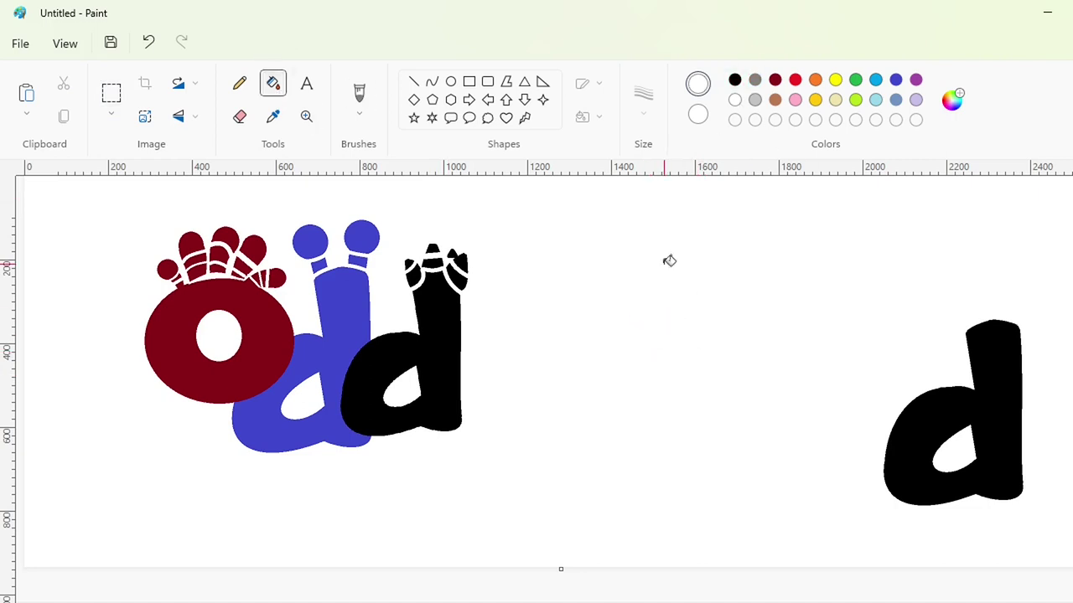
Fill the black d overlapping the indigo d, together with its finger pieces, with dark red
click(432, 81)
click(775, 80)
click(273, 84)
click(458, 277)
click(453, 258)
click(434, 251)
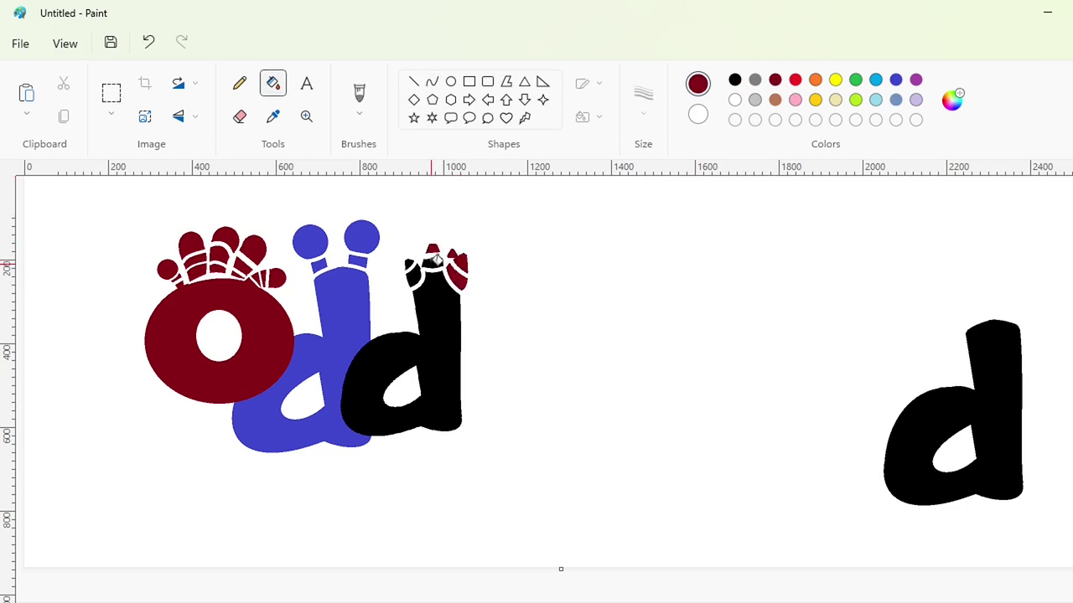
click(415, 270)
click(446, 303)
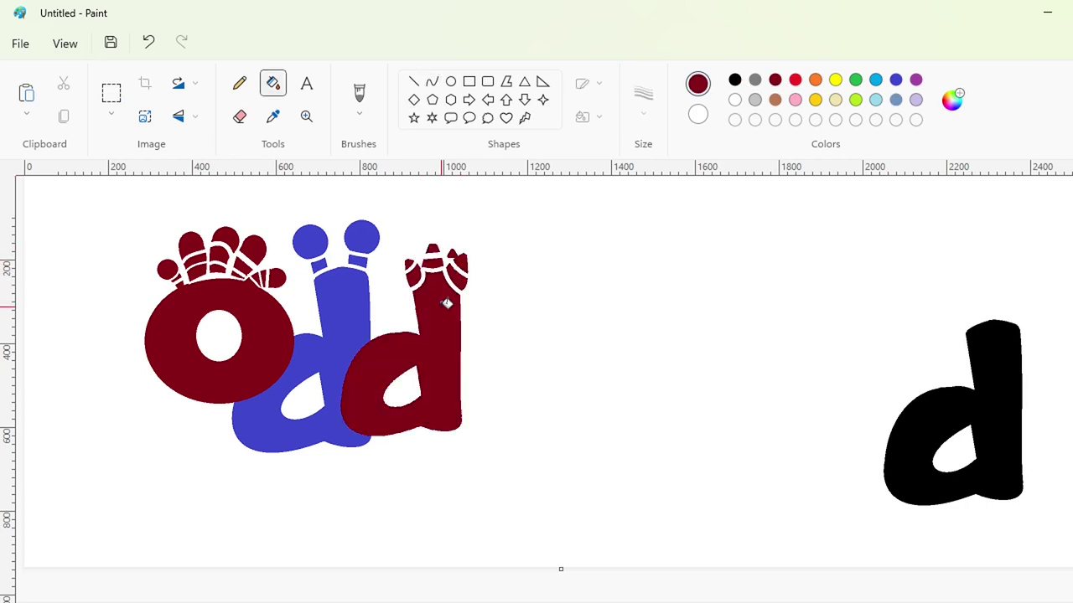
Draw black 5px curves beside the dark red d for the b's stem edge and the lower start of its bowl
click(431, 82)
click(734, 80)
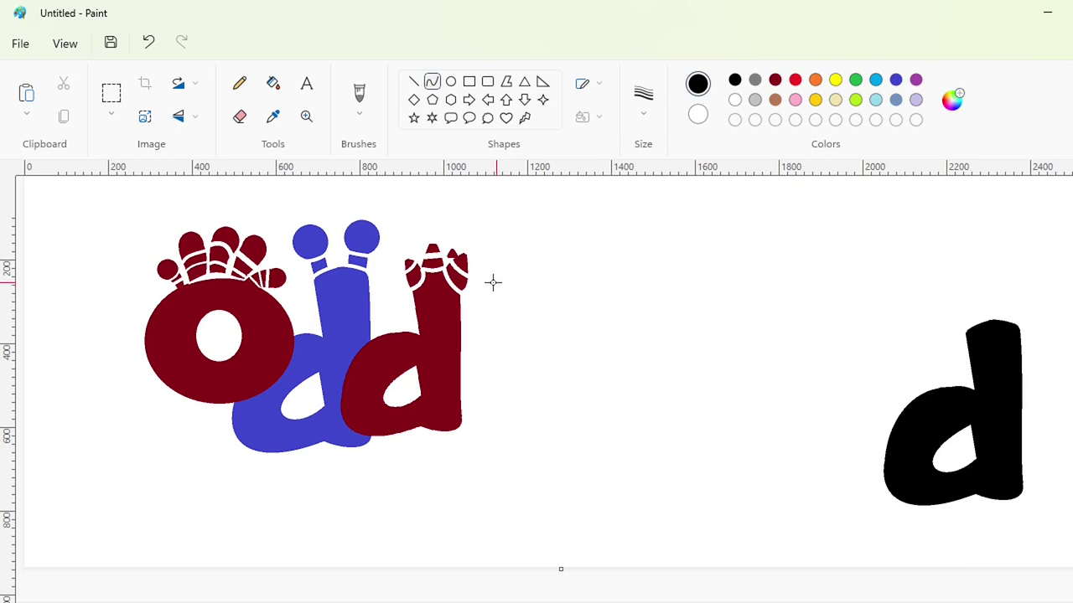
drag(490, 281, 459, 379)
click(640, 109)
click(644, 231)
drag(500, 303, 481, 295)
click(476, 324)
click(611, 349)
drag(448, 442, 526, 470)
key(ctrl+z)
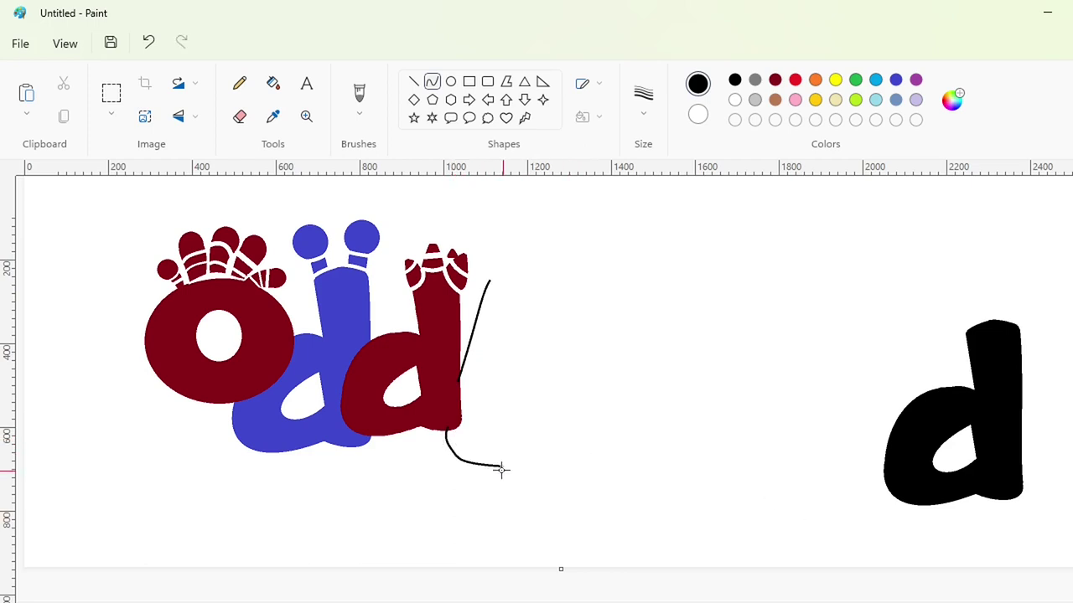
Draw a rounded black curve for the bottom of the b's bowl, undoing the misplaced attempts
drag(502, 466, 599, 415)
drag(543, 453, 579, 449)
key(ctrl+z)
drag(457, 457, 573, 428)
mouse_move(534, 463)
mouse_down()
mouse_move(544, 488)
mouse_move(497, 503)
mouse_up()
mouse_move(582, 477)
mouse_down()
mouse_move(596, 481)
mouse_move(570, 487)
mouse_move(516, 377)
mouse_up()
click(240, 117)
click(431, 81)
mouse_move(557, 440)
mouse_down()
mouse_move(606, 407)
mouse_move(584, 363)
mouse_move(575, 382)
mouse_up()
key(ctrl+z)
drag(562, 461, 512, 357)
drag(549, 402, 604, 411)
drag(577, 372, 587, 362)
click(731, 372)
key(ctrl+z)
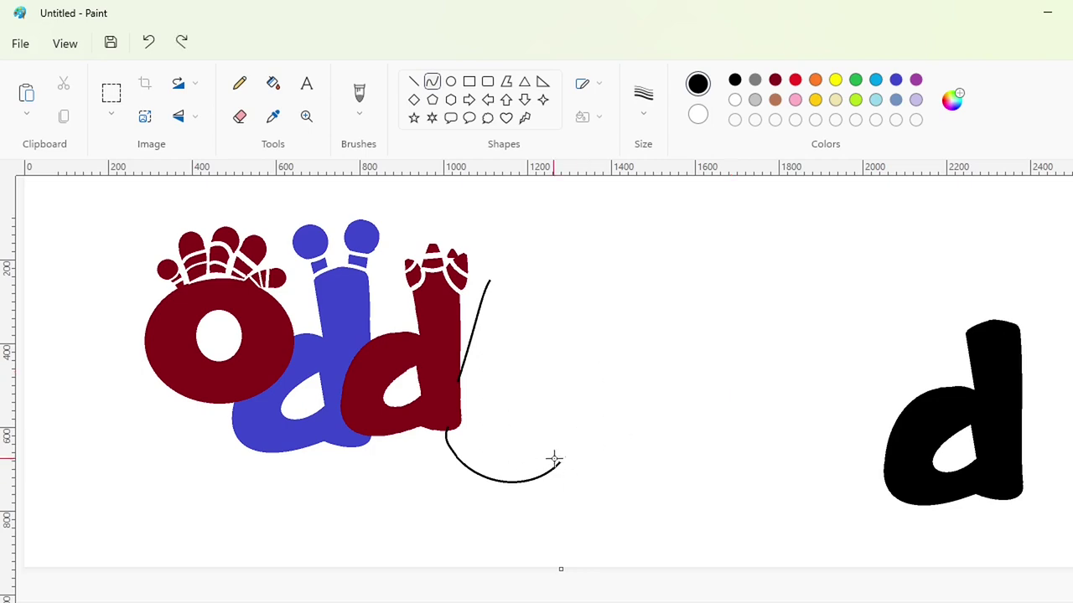
Draw black curves for the right side and top of the b's bowl, ending at the base of its stem
scroll(556, 458, up, 1)
scroll(622, 507, right, 5)
drag(624, 505, 553, 282)
drag(595, 398, 691, 416)
drag(662, 323, 652, 273)
click(881, 408)
scroll(871, 408, down, 1)
key(ctrl+z)
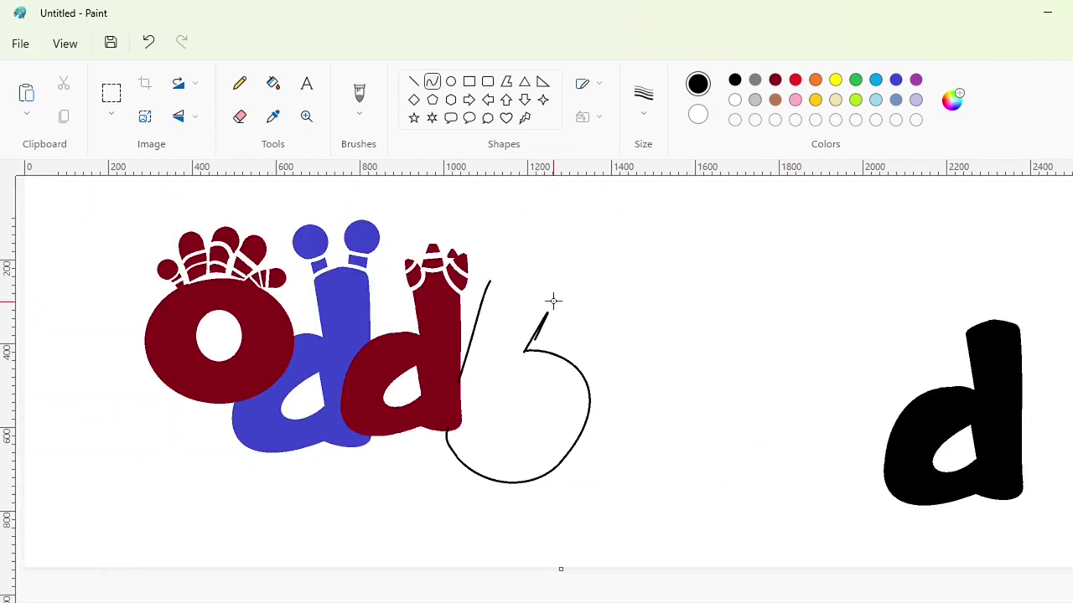
Complete the b's stem outline with black curves and fill the whole letter black
drag(544, 310, 552, 300)
drag(532, 341, 529, 337)
drag(542, 322, 546, 322)
click(680, 320)
scroll(553, 332, up, 1)
drag(485, 353, 620, 341)
scroll(819, 455, down, 3)
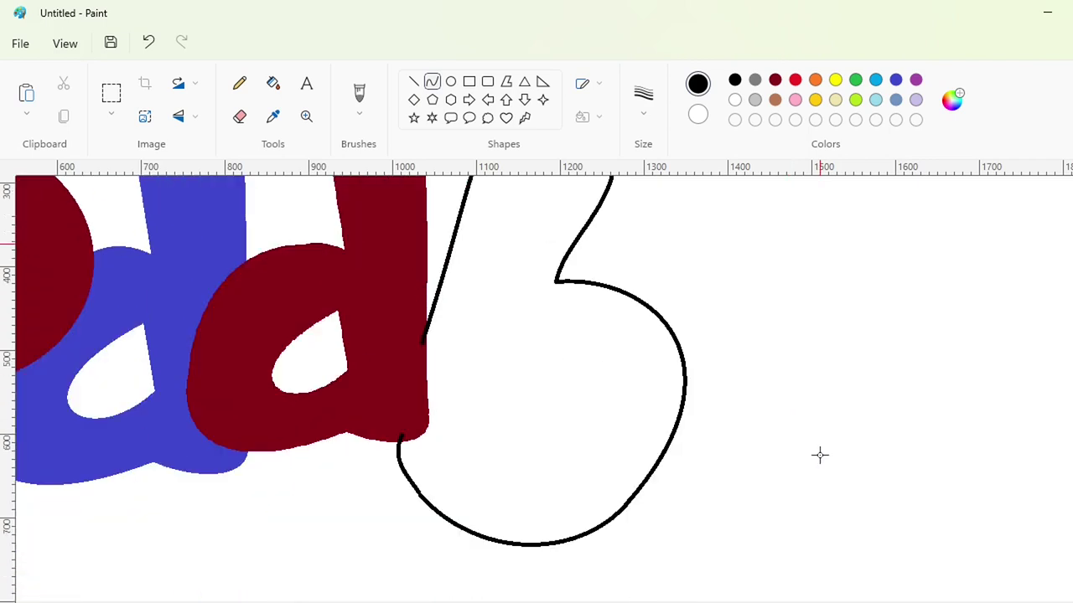
click(272, 83)
click(535, 333)
Touch up the edge of the dark red d with dark red where the black b outline overlaps it
click(413, 82)
click(775, 80)
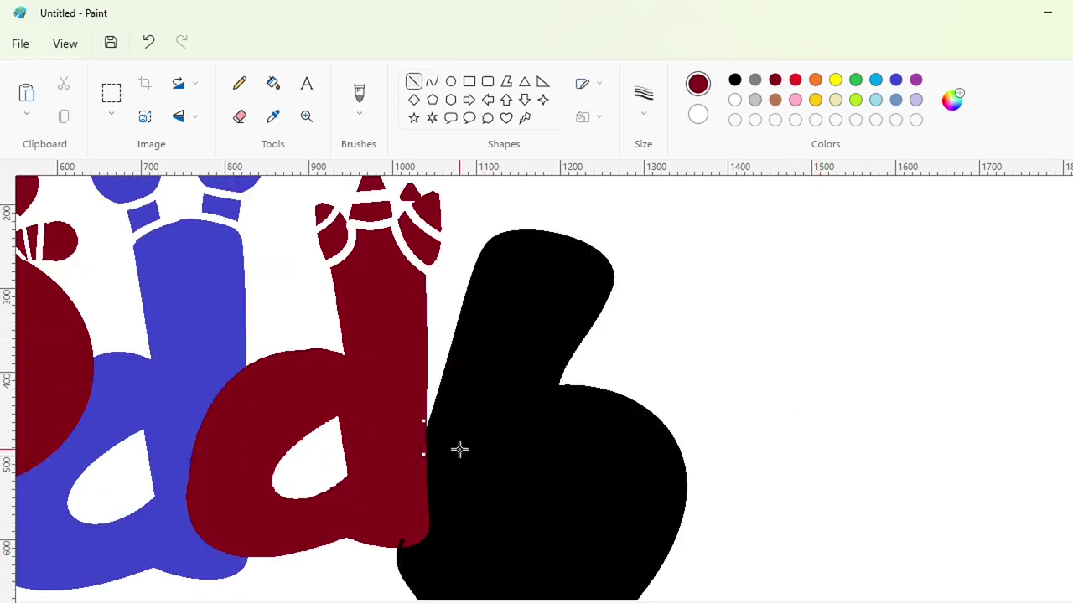
click(240, 83)
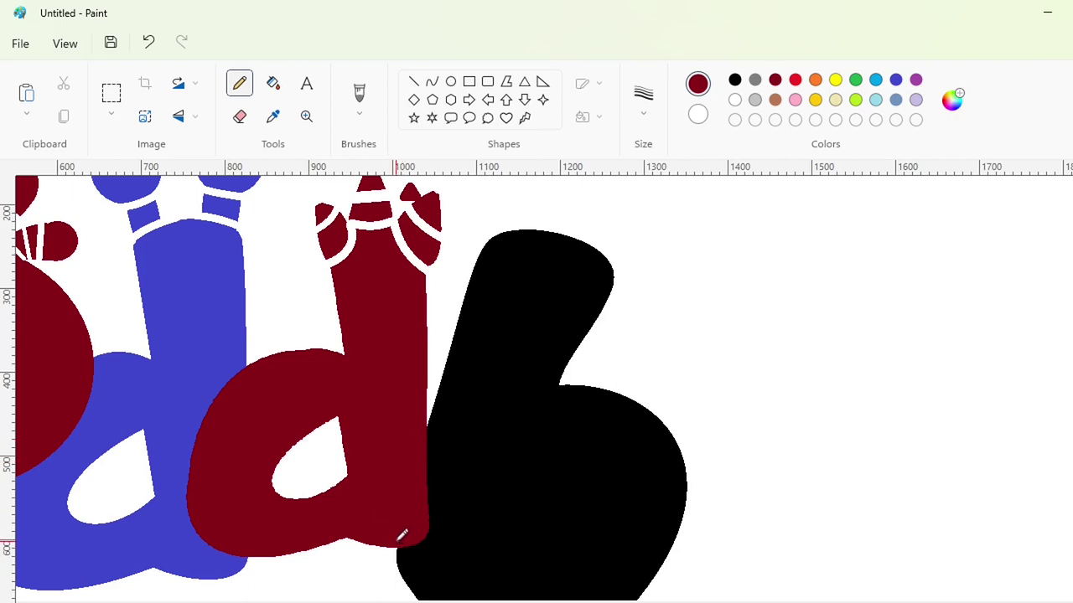
Draw a teardrop opening in the b's bowl with a white 8px line and curve, and fill it white
scroll(709, 400, down, 1)
click(735, 99)
click(433, 82)
click(643, 98)
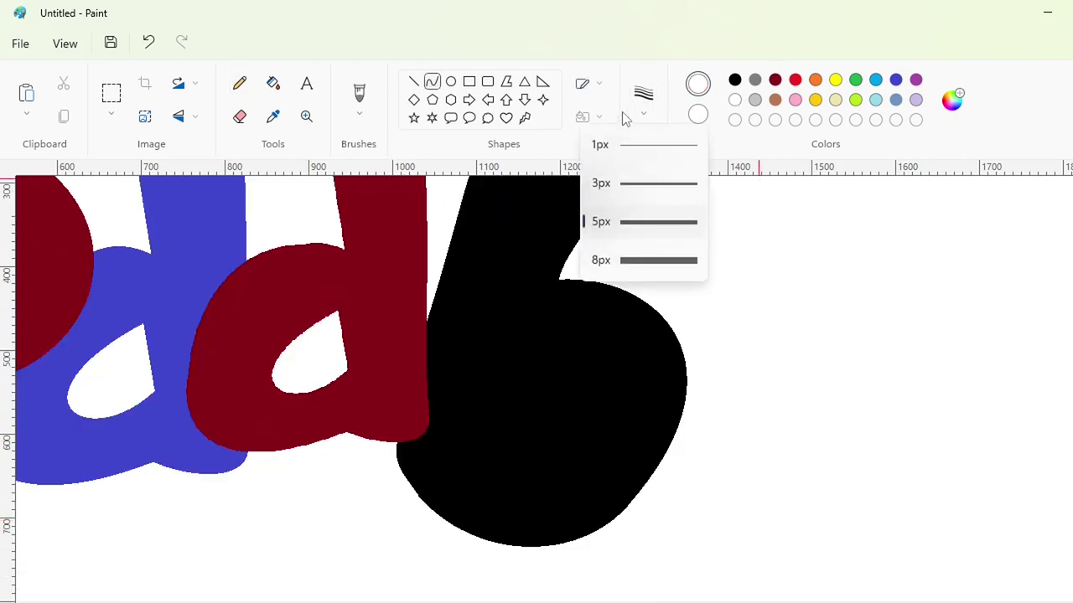
click(610, 259)
drag(493, 457, 517, 372)
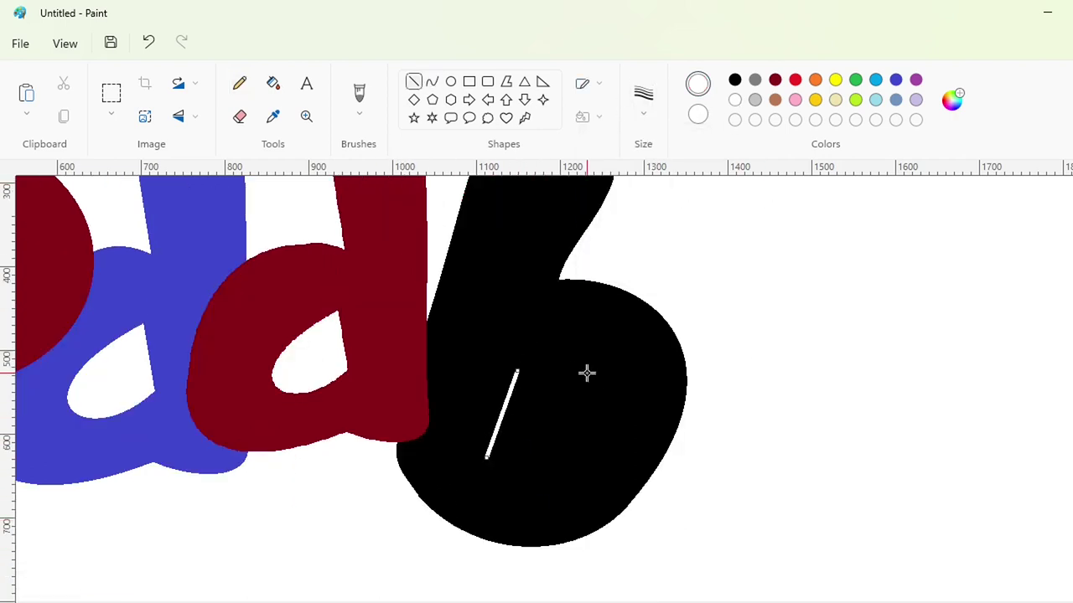
drag(485, 459, 685, 371)
click(273, 83)
click(545, 416)
Draw a black antenna with a rounded head and short stalk above the b's stem and fill it black
scroll(544, 416, down, 2)
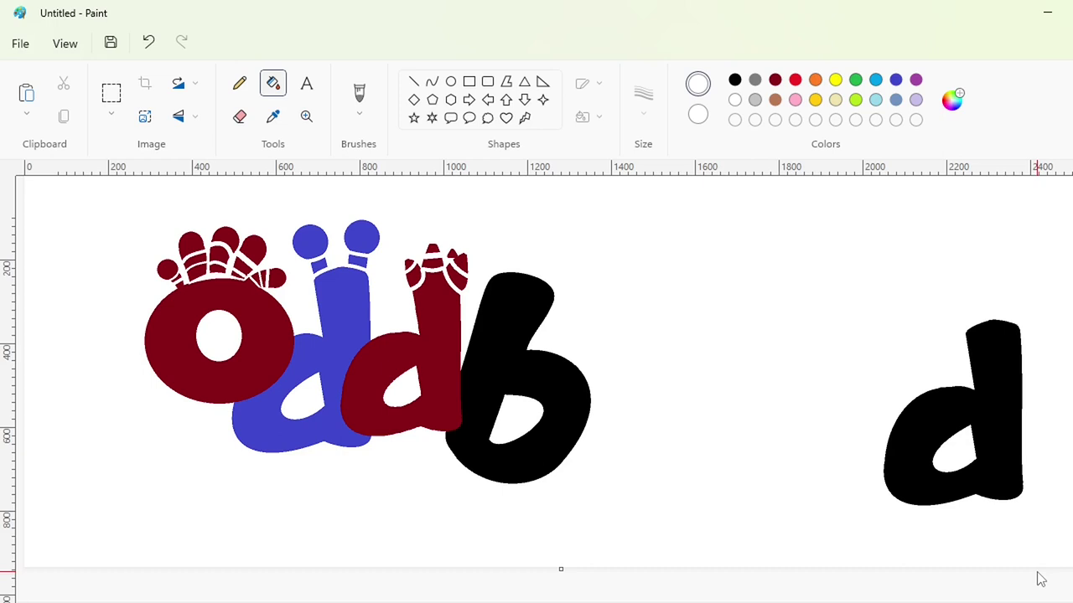
scroll(1000, 542, up, 1)
scroll(728, 536, right, 5)
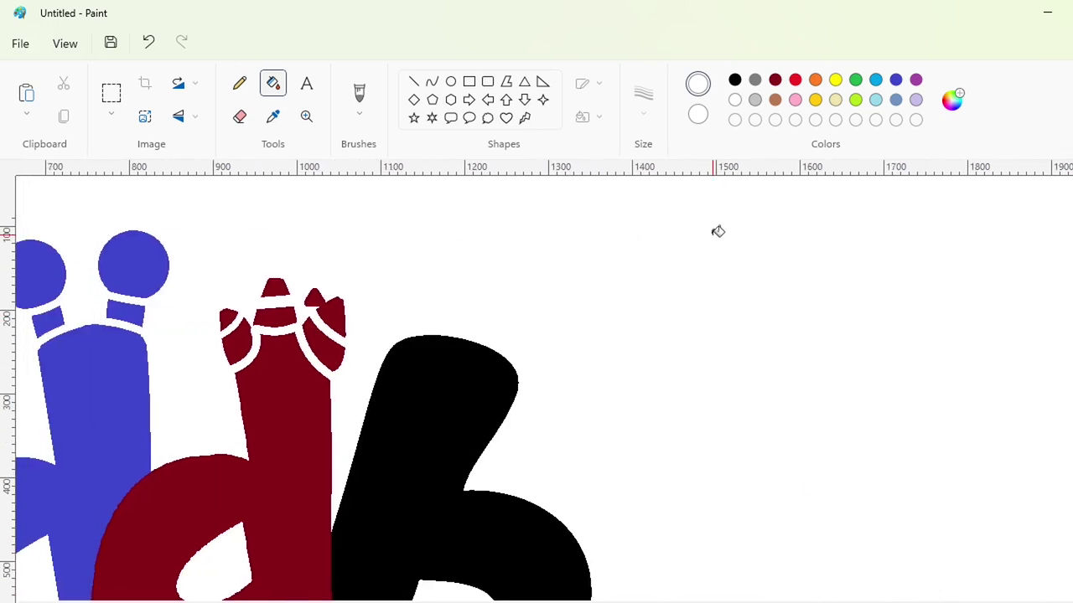
click(451, 81)
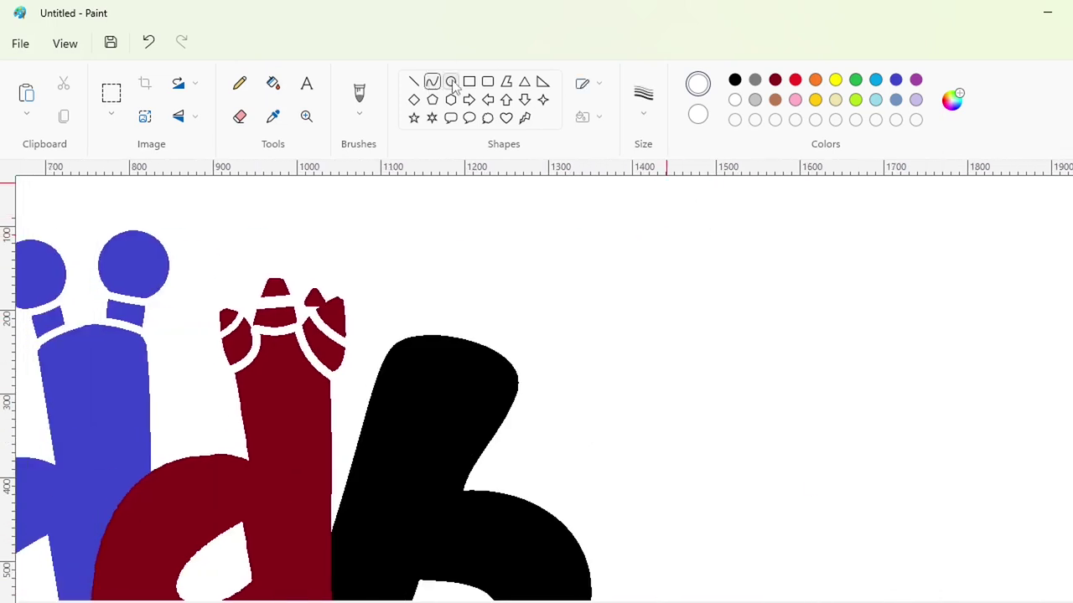
click(735, 80)
mouse_move(400, 250)
mouse_down()
mouse_move(455, 315)
mouse_move(425, 278)
mouse_move(443, 337)
mouse_move(457, 305)
mouse_move(418, 340)
mouse_up()
click(555, 318)
click(432, 81)
drag(420, 325, 420, 321)
click(272, 83)
click(424, 273)
click(441, 306)
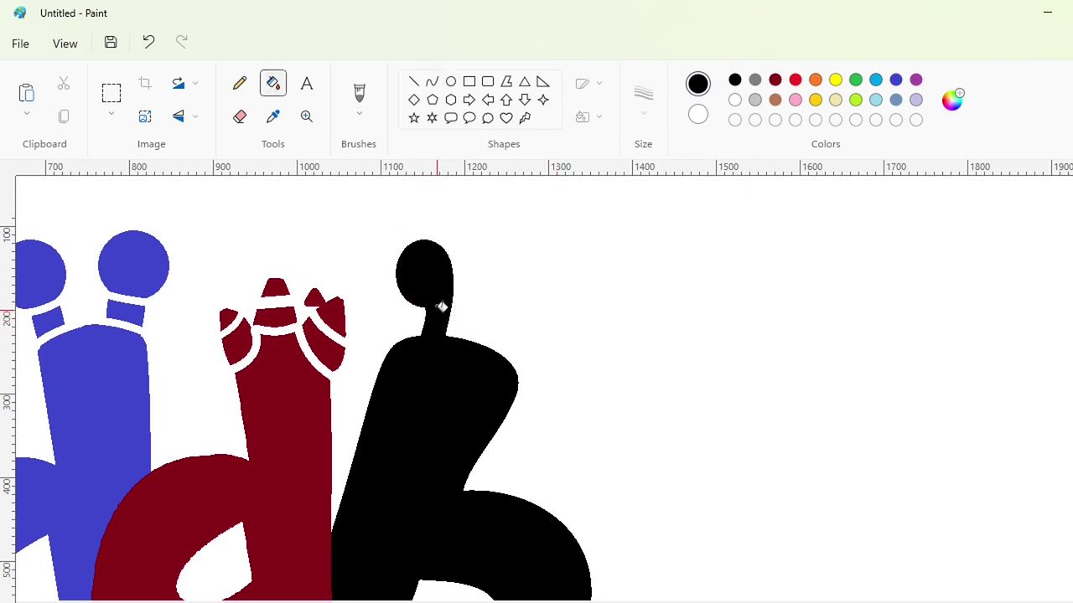
Draw a second, slanted antenna from the upper right corner of the b's stem and fill it black
click(432, 82)
mouse_move(495, 352)
mouse_down()
mouse_move(556, 313)
mouse_move(560, 288)
mouse_move(526, 300)
mouse_move(538, 345)
mouse_move(584, 330)
mouse_move(567, 374)
mouse_move(505, 352)
mouse_move(515, 352)
mouse_up()
click(673, 299)
click(272, 83)
click(537, 317)
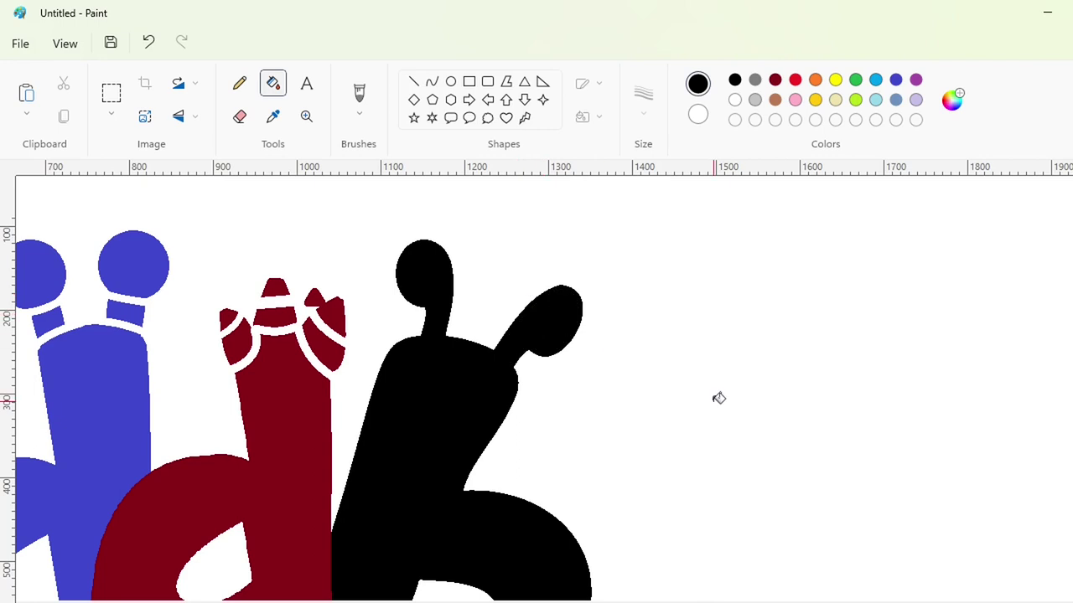
Draw purple curves and lines across the left antenna's stalk and head, using 3px width for the finer ones
click(430, 83)
click(915, 80)
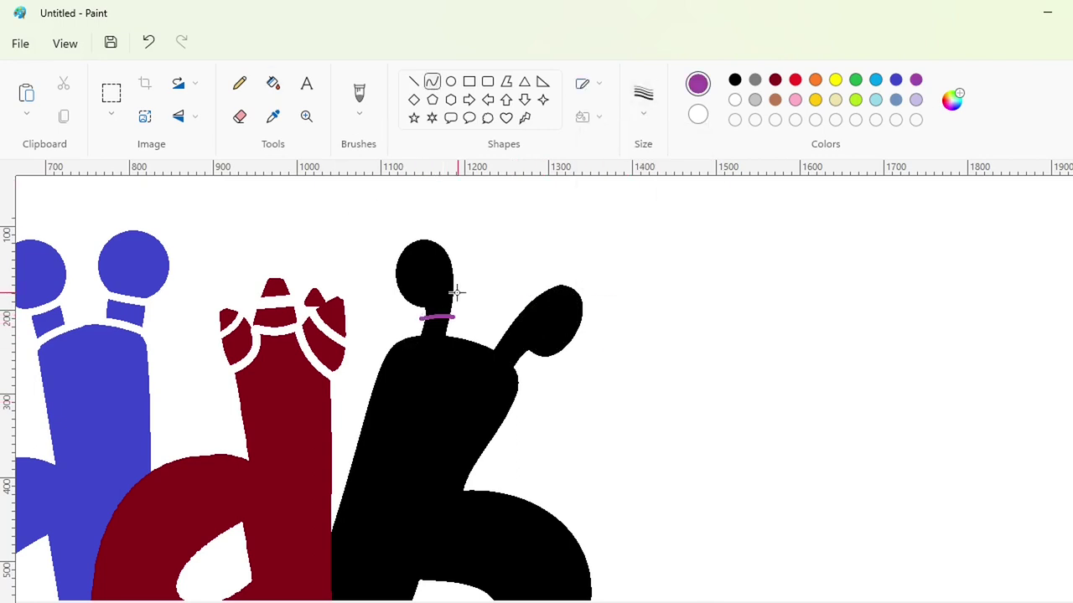
drag(417, 269, 425, 272)
mouse_move(414, 286)
mouse_down()
mouse_move(431, 290)
mouse_move(424, 306)
mouse_up()
click(643, 99)
click(661, 181)
mouse_move(425, 290)
mouse_down()
mouse_move(426, 276)
mouse_move(417, 285)
mouse_up()
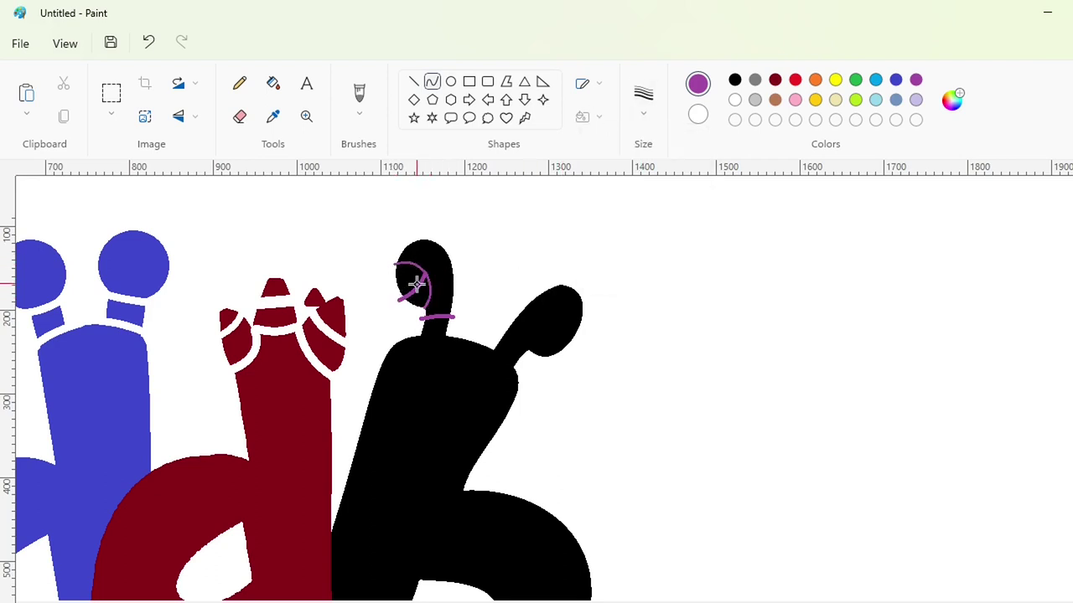
click(413, 81)
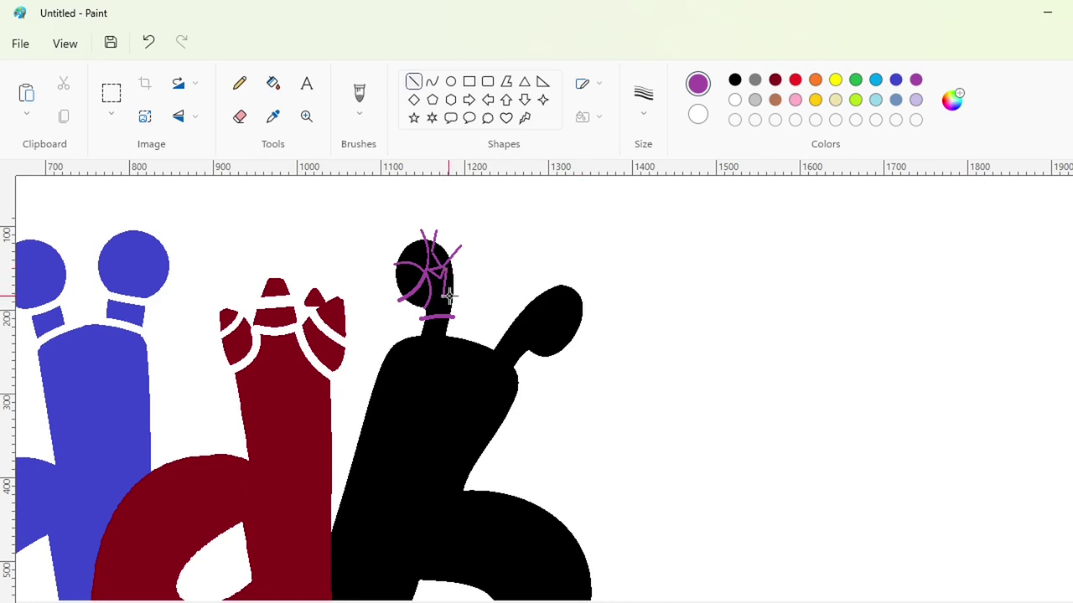
drag(440, 268, 468, 270)
Fill the left antenna's central and left sections with purple, then recolour all of its purple areas white
click(274, 83)
click(735, 100)
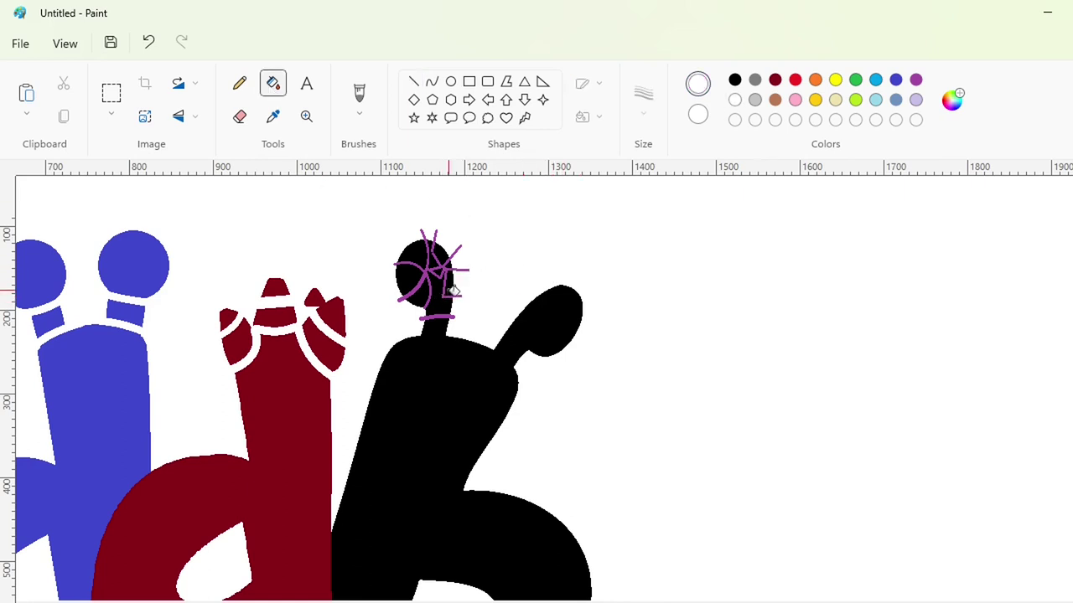
click(449, 296)
click(446, 318)
key(ctrl+z)
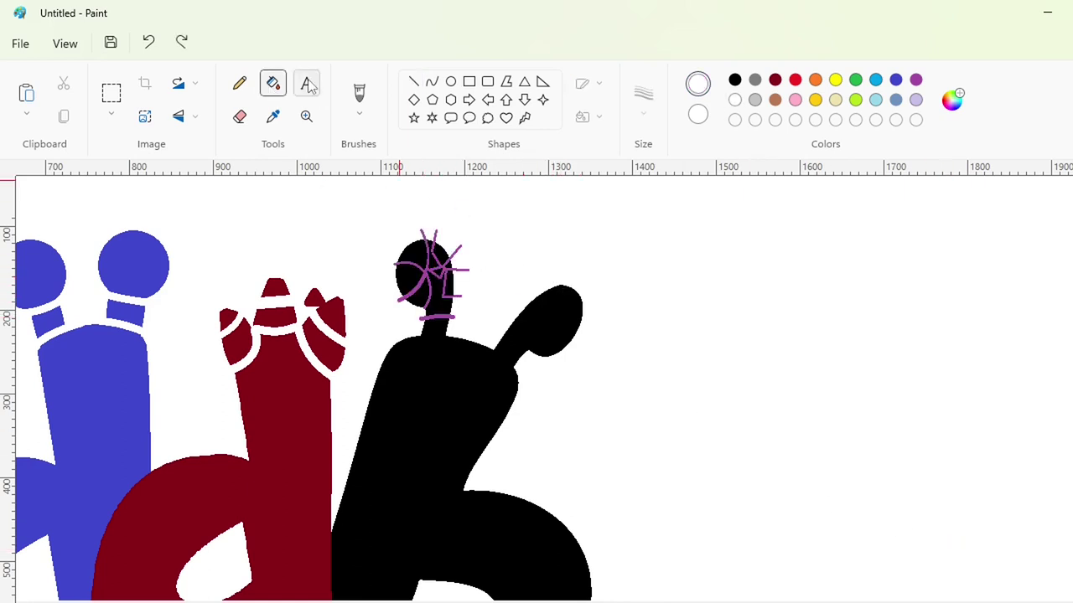
click(915, 79)
click(453, 298)
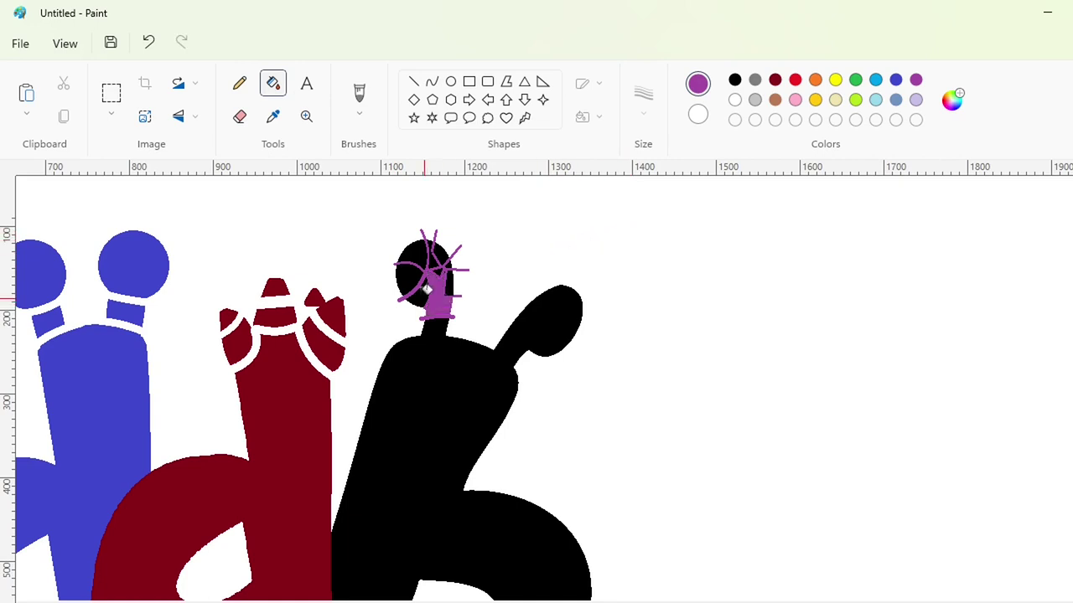
click(419, 251)
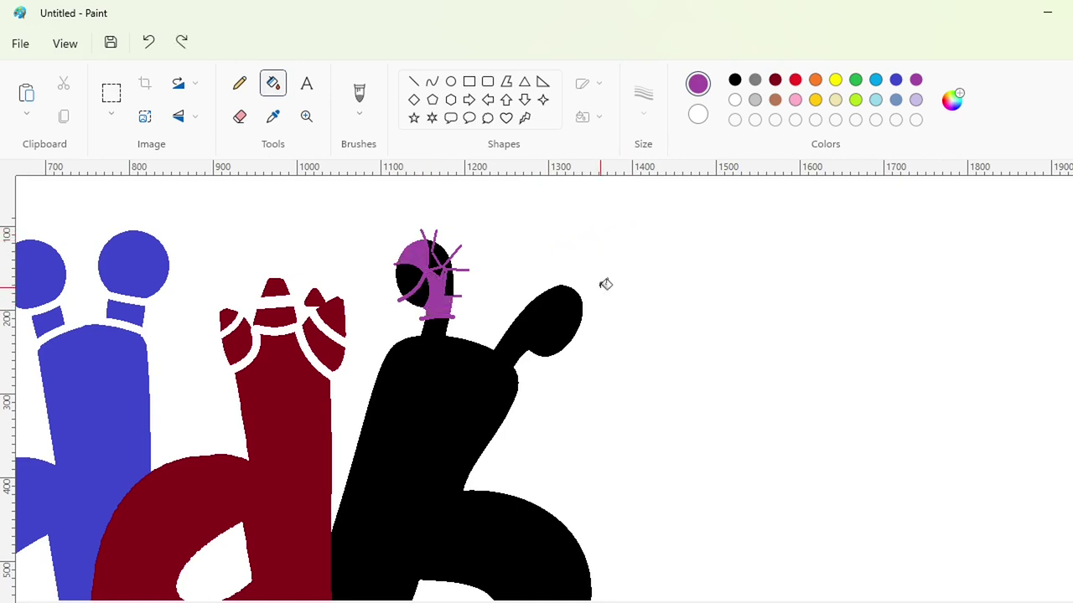
key(ctrl+z)
click(405, 272)
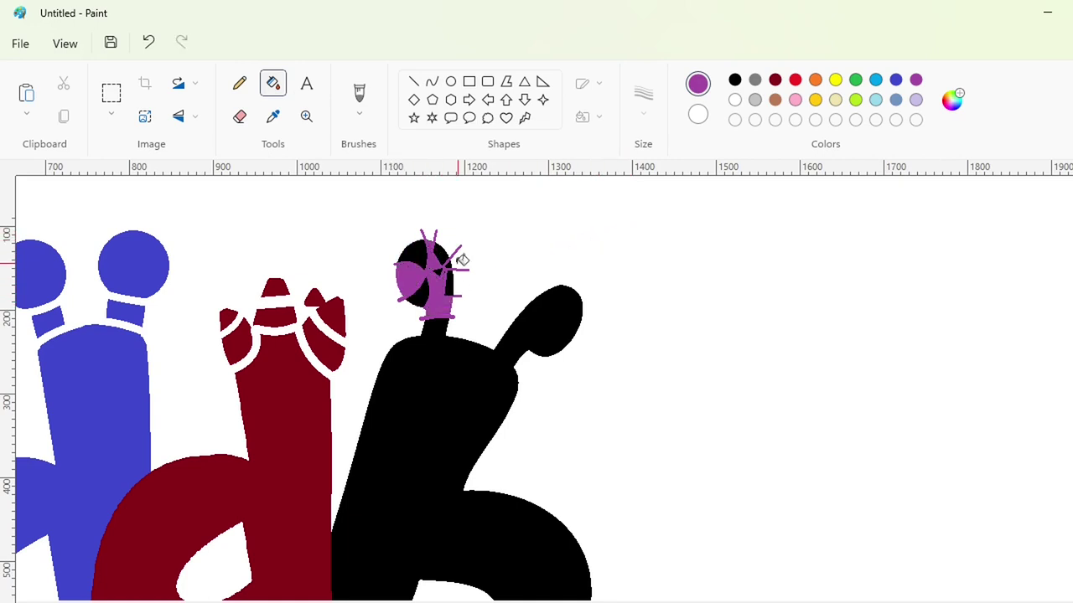
click(735, 100)
click(438, 297)
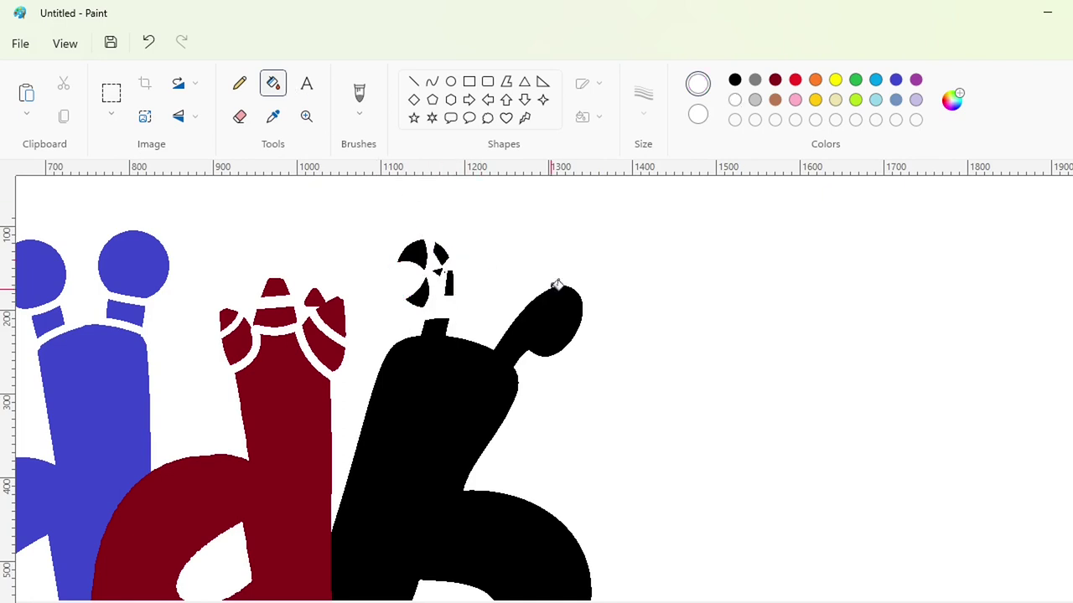
Patch the left antenna's head segments with short black lines and fill the outlined gap at the lower left black
click(1009, 602)
click(1072, 602)
drag(475, 602, 778, 549)
click(414, 82)
click(735, 80)
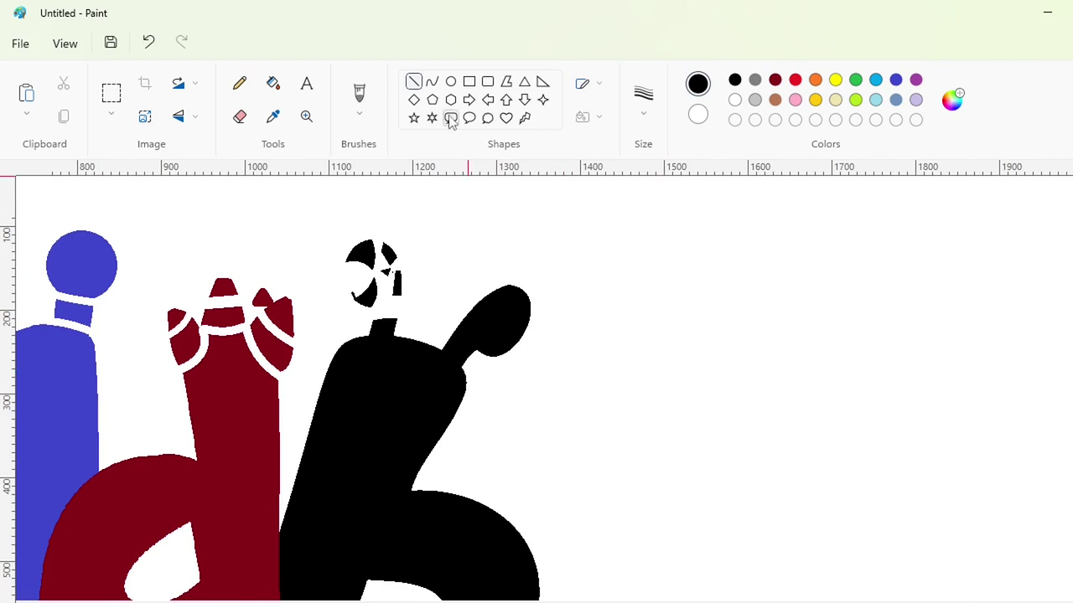
click(431, 82)
drag(354, 296, 404, 273)
key(ctrl+z)
click(1072, 602)
click(414, 81)
drag(705, 335, 722, 338)
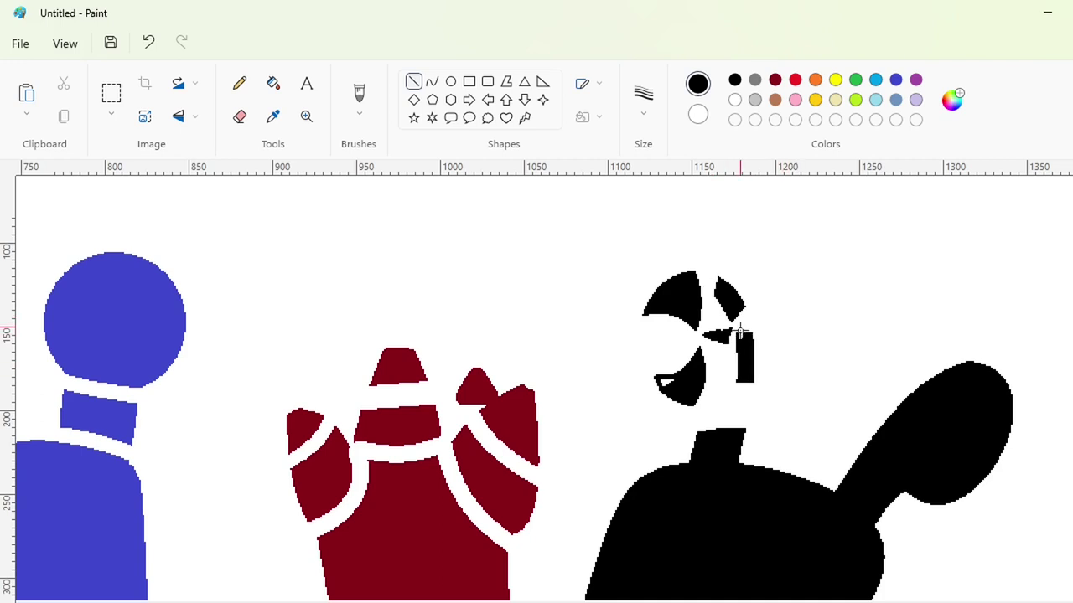
click(273, 83)
scroll(977, 560, down, 2)
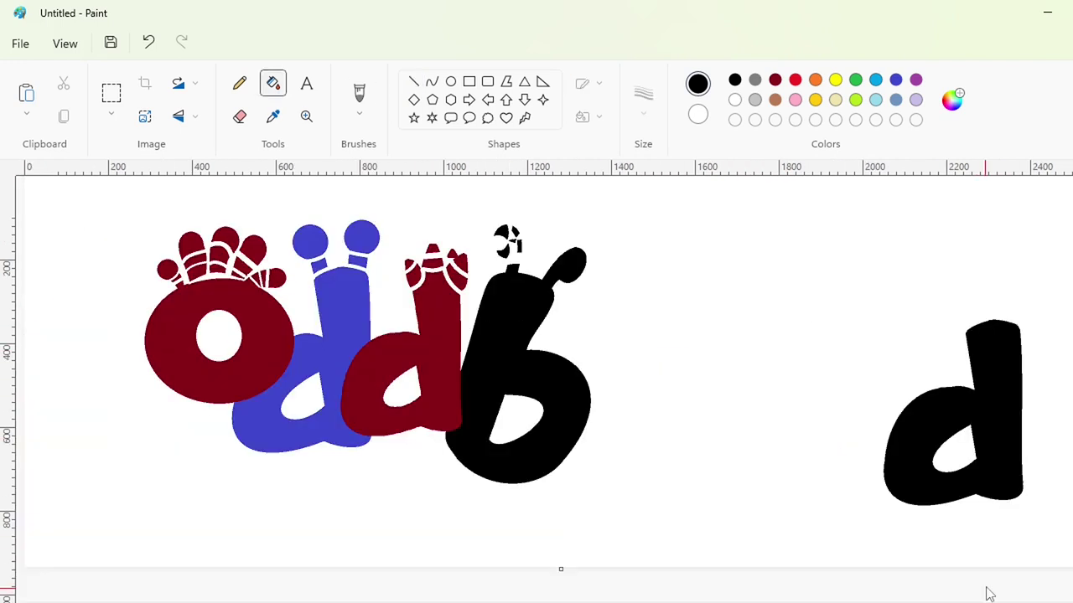
Draw purple 3px curves across the right antenna's stalk and the lower part of its head
click(1072, 602)
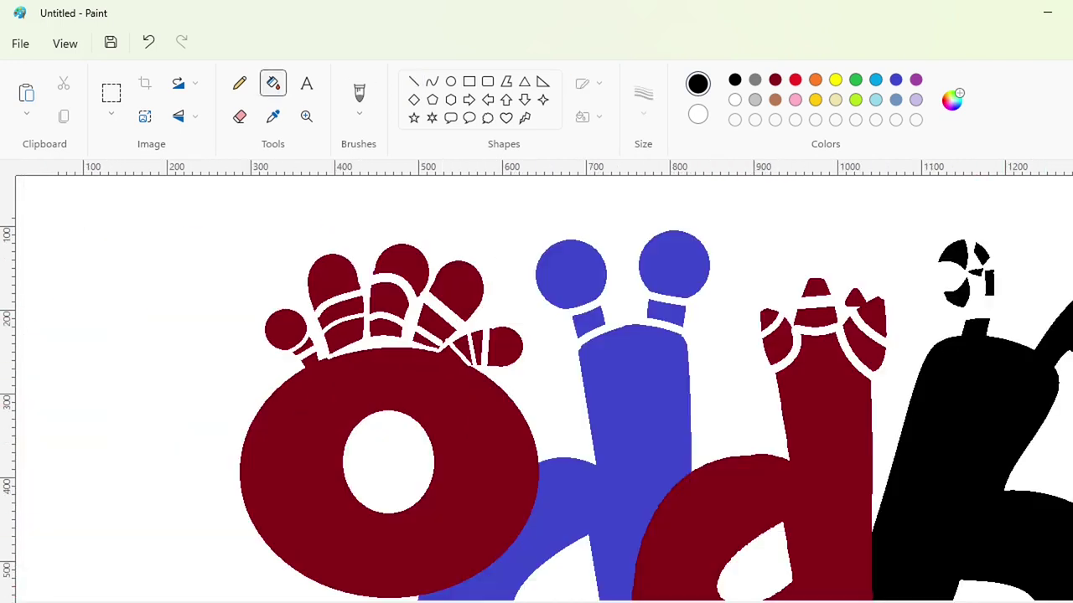
drag(503, 601, 844, 602)
click(1071, 602)
drag(641, 601, 712, 601)
click(431, 81)
click(643, 114)
click(662, 174)
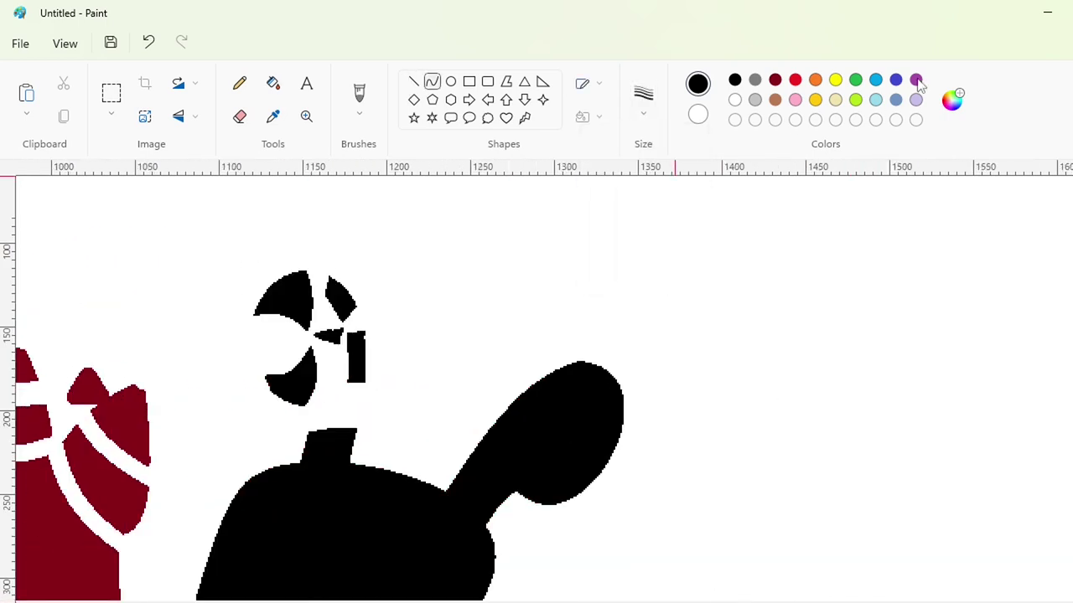
click(915, 81)
mouse_move(459, 456)
mouse_down()
mouse_move(509, 512)
mouse_move(499, 475)
mouse_move(536, 440)
mouse_move(538, 422)
mouse_up()
drag(528, 456, 577, 513)
click(668, 453)
Draw purple curves fanning out from the centre of the right antenna's head to its right and upper edges
mouse_move(556, 471)
mouse_down()
mouse_move(533, 493)
mouse_move(549, 426)
mouse_move(649, 453)
mouse_up()
drag(595, 441, 630, 365)
click(785, 397)
mouse_move(585, 397)
mouse_down()
mouse_move(567, 394)
mouse_move(578, 385)
mouse_up()
click(694, 384)
drag(545, 424, 614, 348)
drag(570, 391, 567, 388)
click(739, 405)
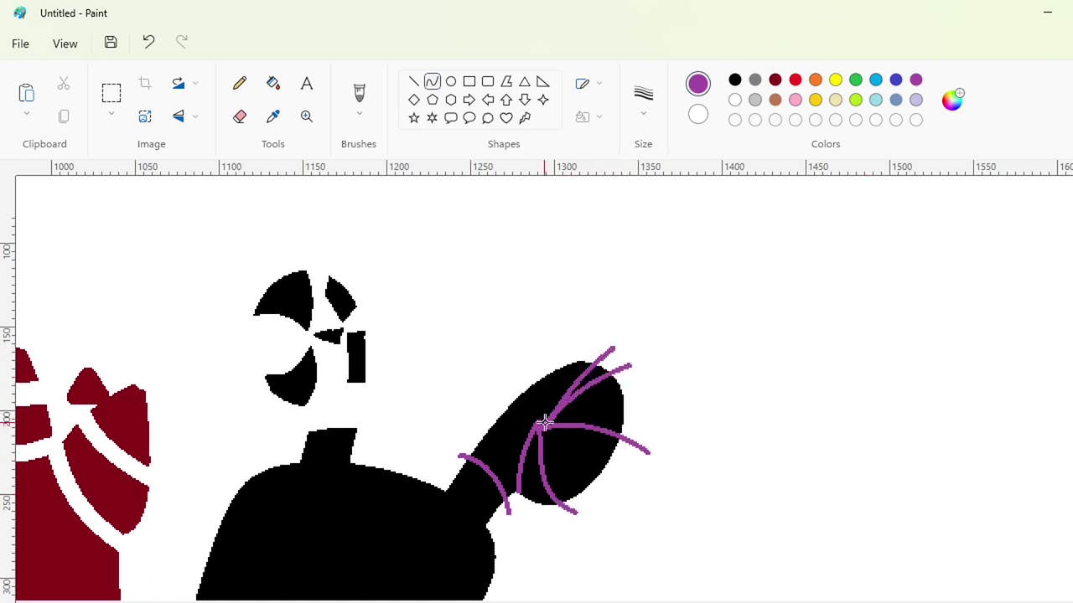
drag(545, 424, 569, 350)
drag(556, 387, 548, 388)
Add a short purple line and joining curves across the upper left edge of the right antenna
click(414, 83)
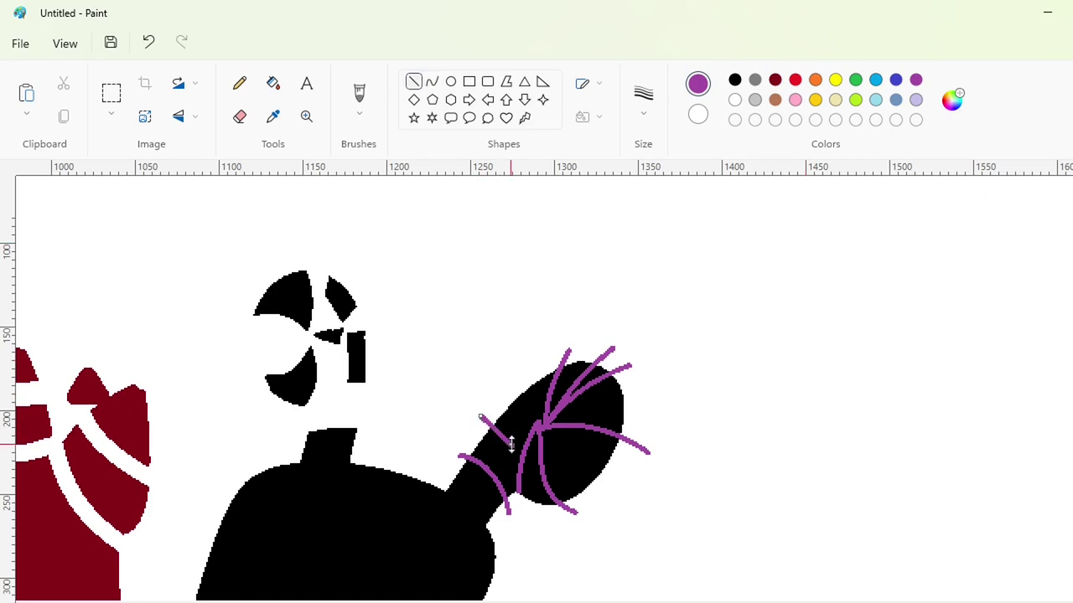
click(431, 82)
drag(513, 449, 527, 374)
click(817, 385)
key(ctrl+z)
click(414, 82)
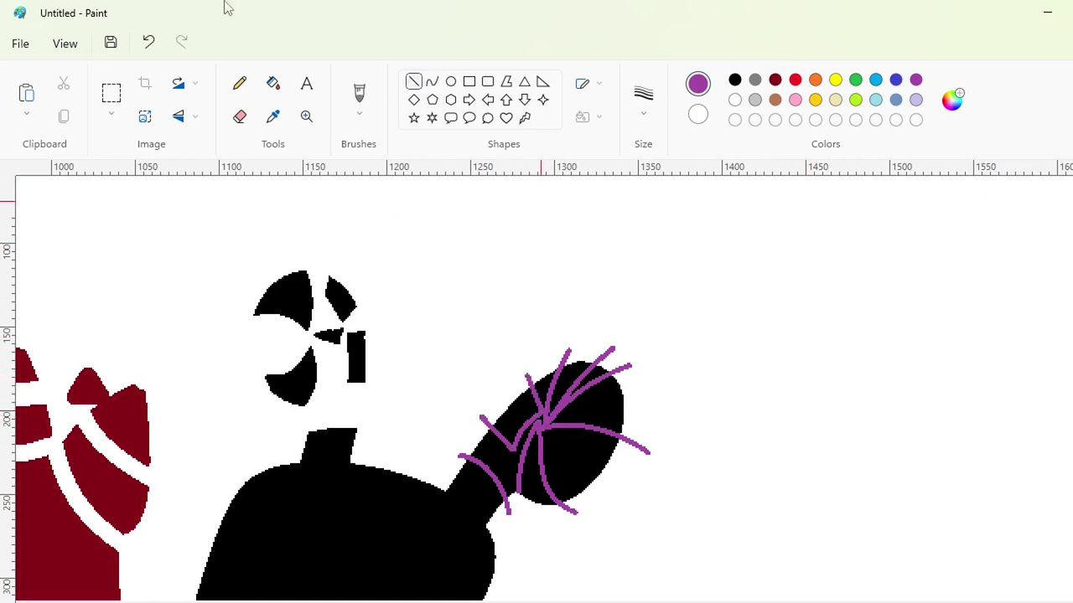
Fill the stalk band, the lower right wedge and the two upper wedges of the right antenna purple
click(273, 84)
click(510, 462)
click(584, 452)
click(591, 376)
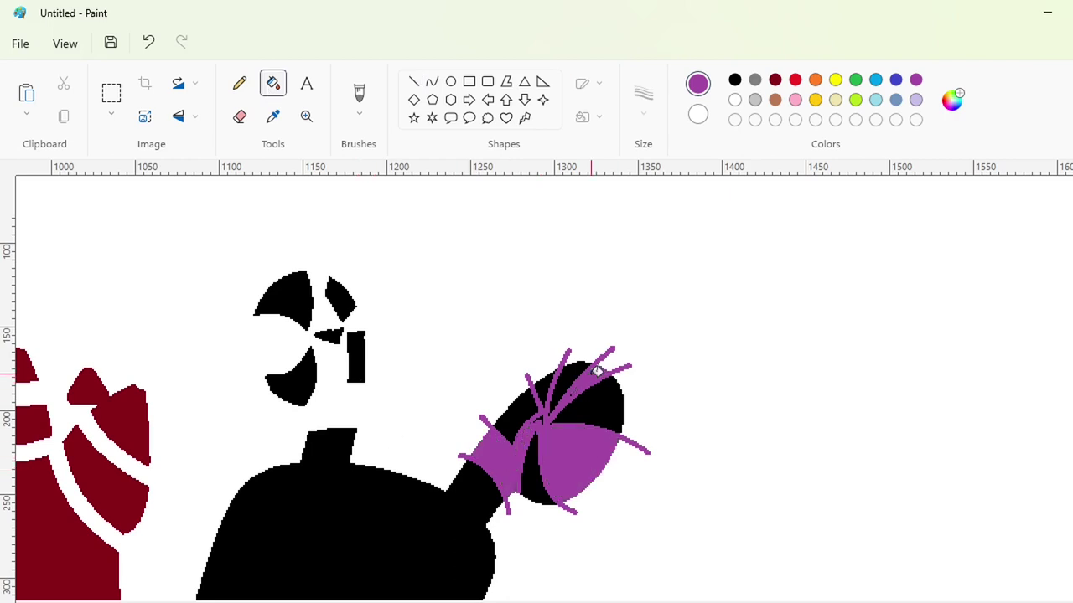
click(543, 391)
Patch the centre of the right antenna's head with short black lines and touch up the purple wedge with the pencil
click(413, 82)
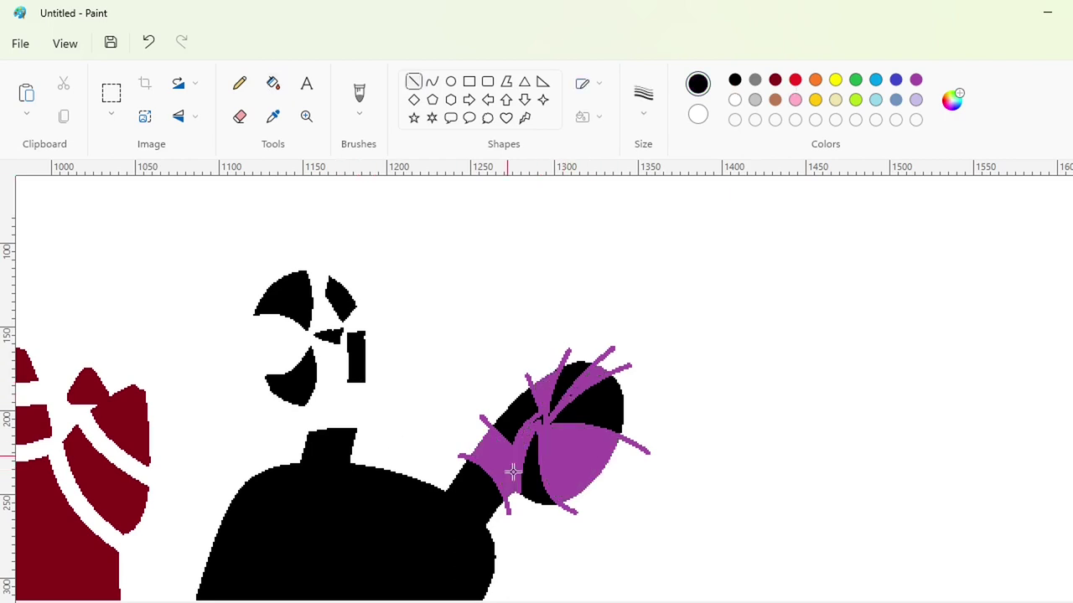
drag(537, 435, 548, 406)
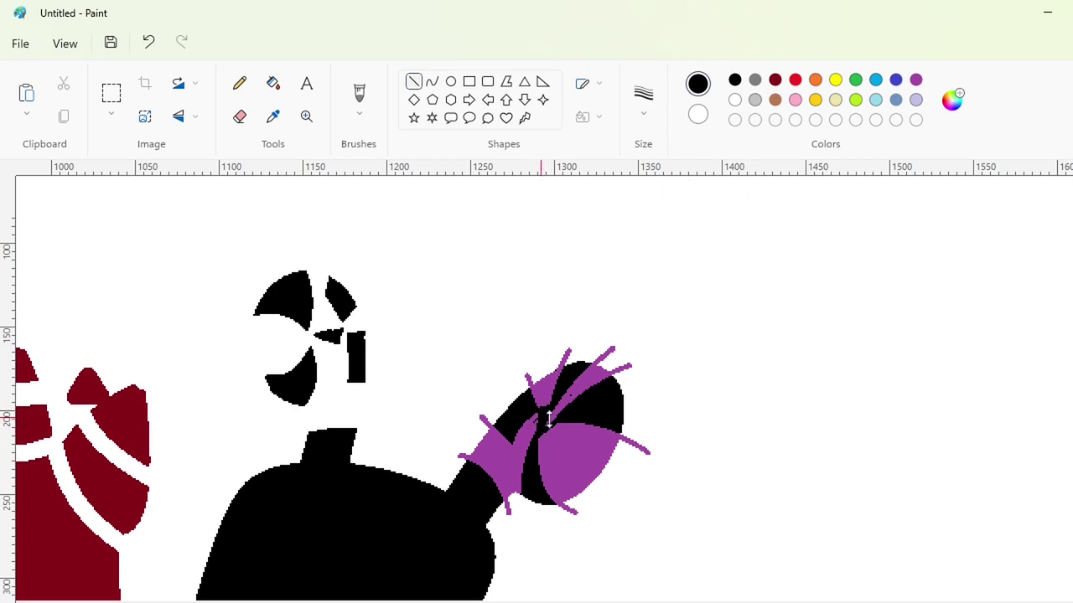
click(239, 83)
click(916, 79)
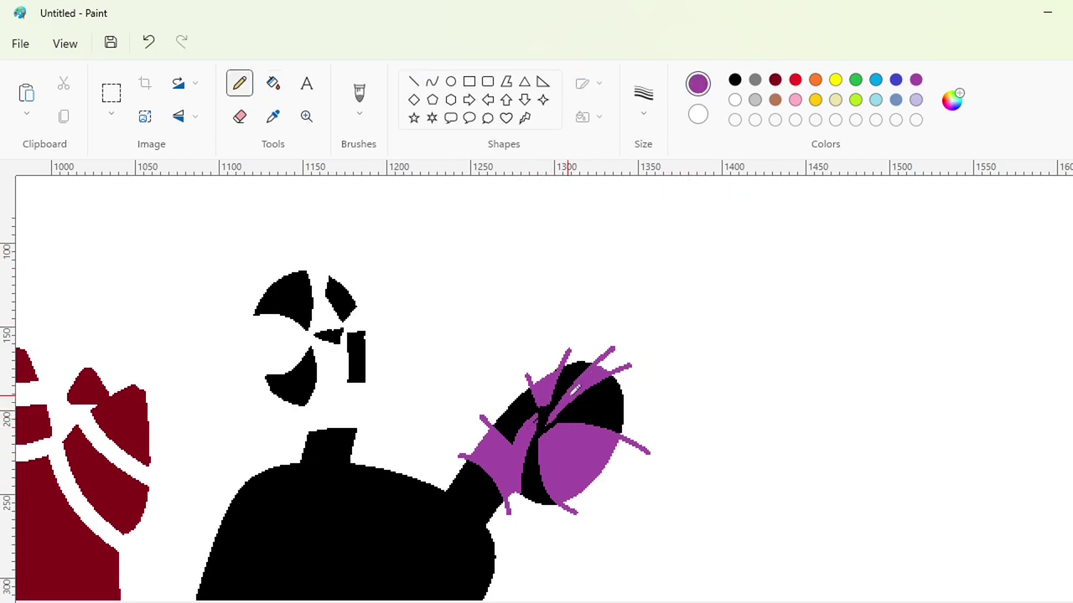
Fill the right antenna's purple band and wedges white so only black segments are left
click(273, 83)
click(736, 100)
click(578, 461)
click(504, 465)
click(546, 389)
click(585, 382)
click(1003, 602)
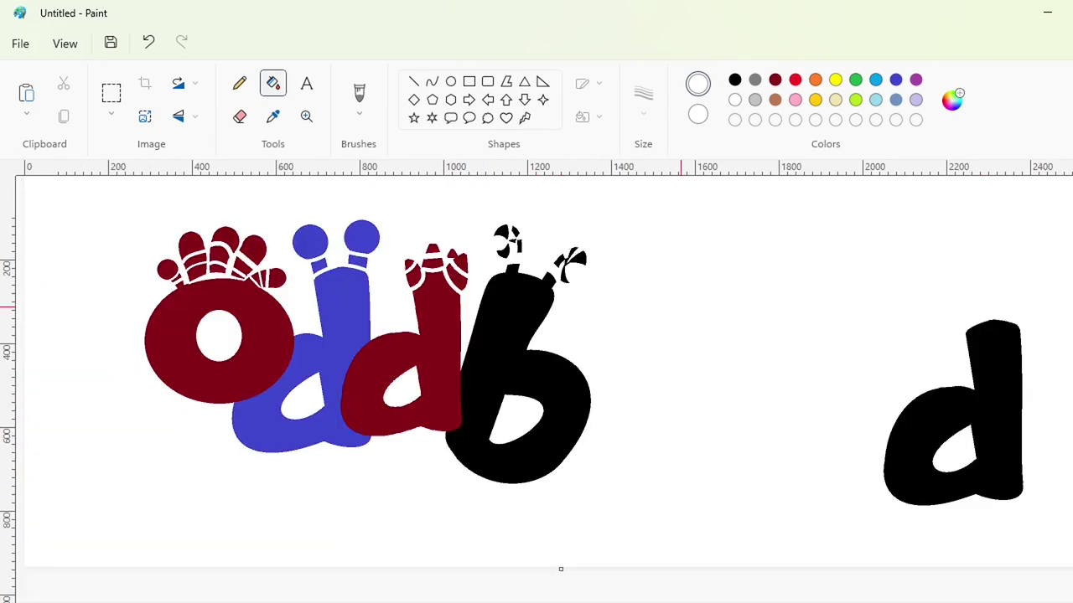
Draw a black curve along the lower edge of the right antenna's head, extending its bottom segment
scroll(713, 595, up, 3)
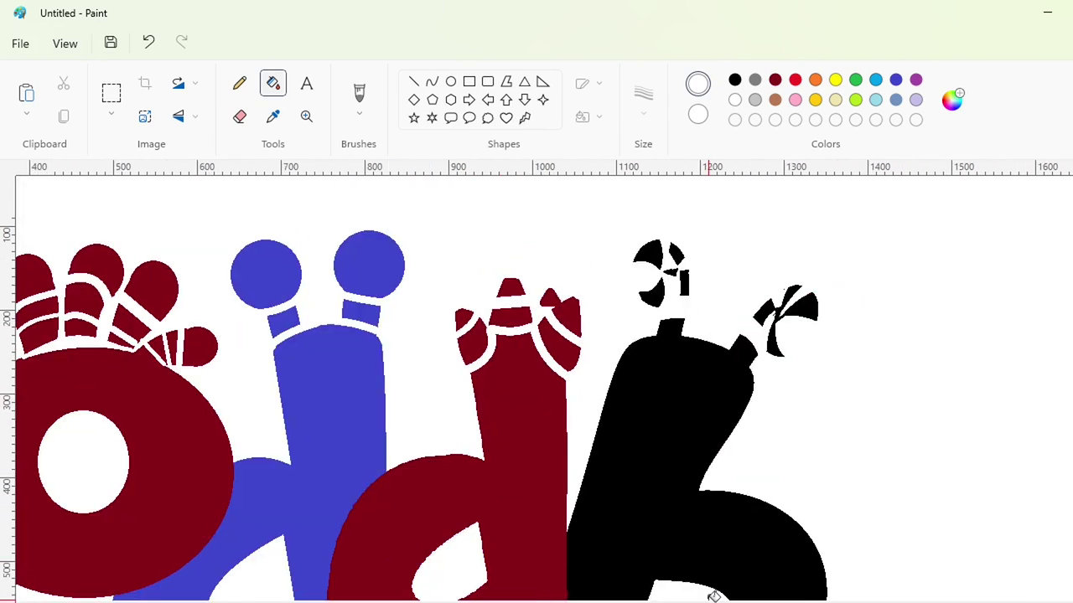
scroll(732, 479, up, 1)
drag(335, 602, 717, 602)
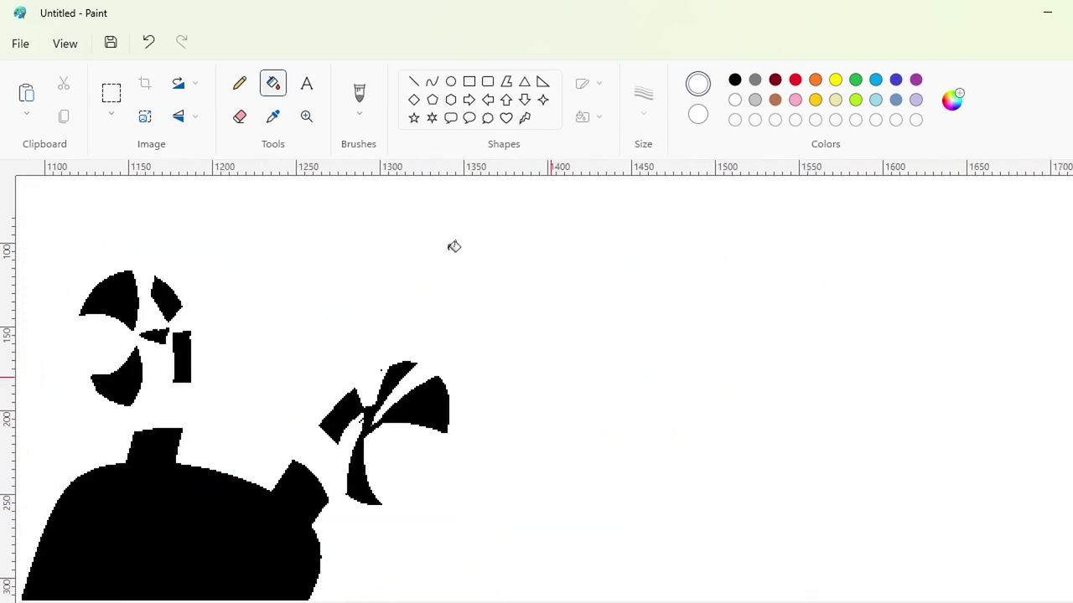
click(432, 83)
click(734, 80)
click(391, 500)
click(487, 465)
drag(408, 495, 363, 435)
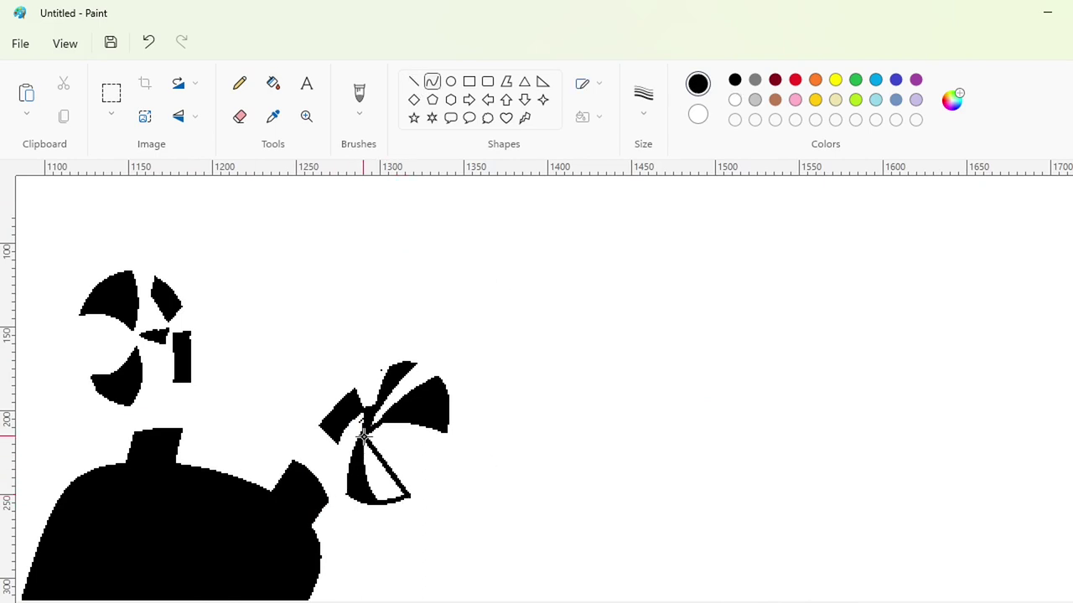
click(378, 493)
click(500, 471)
key(ctrl+z)
Close the right antenna's bottom segment with a black curve bent inwards from the head's centre, and fill it black
click(432, 83)
drag(409, 493, 363, 437)
click(380, 488)
click(381, 483)
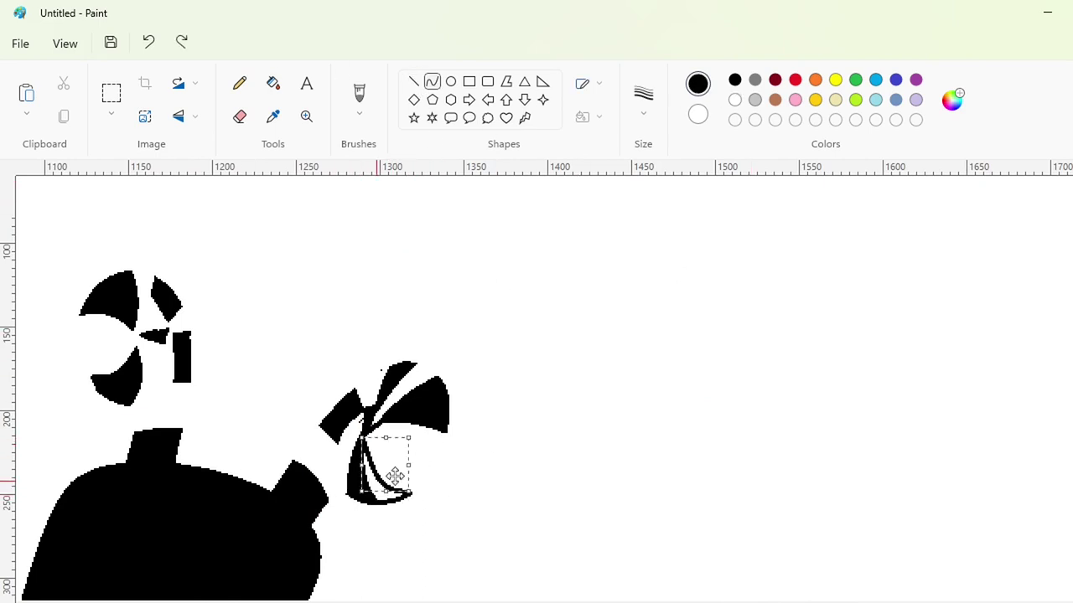
click(273, 83)
click(386, 486)
ctrl+scroll(385, 486, down, 4)
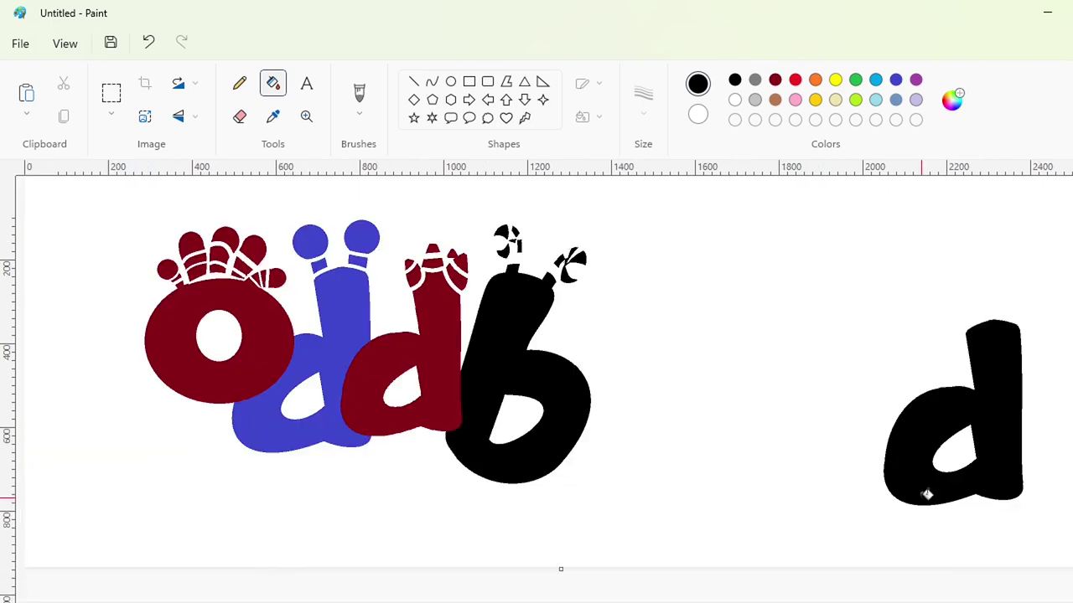
Fill the black b and the segments of both its antennae indigo blue
click(450, 82)
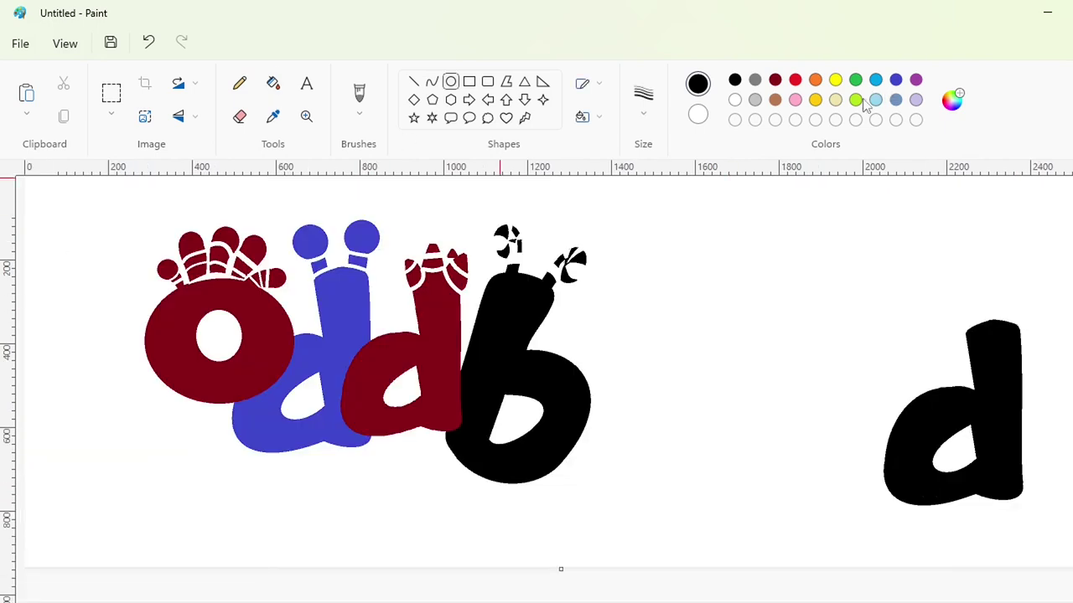
click(274, 83)
click(896, 81)
click(525, 310)
click(574, 254)
click(568, 276)
click(505, 250)
click(501, 232)
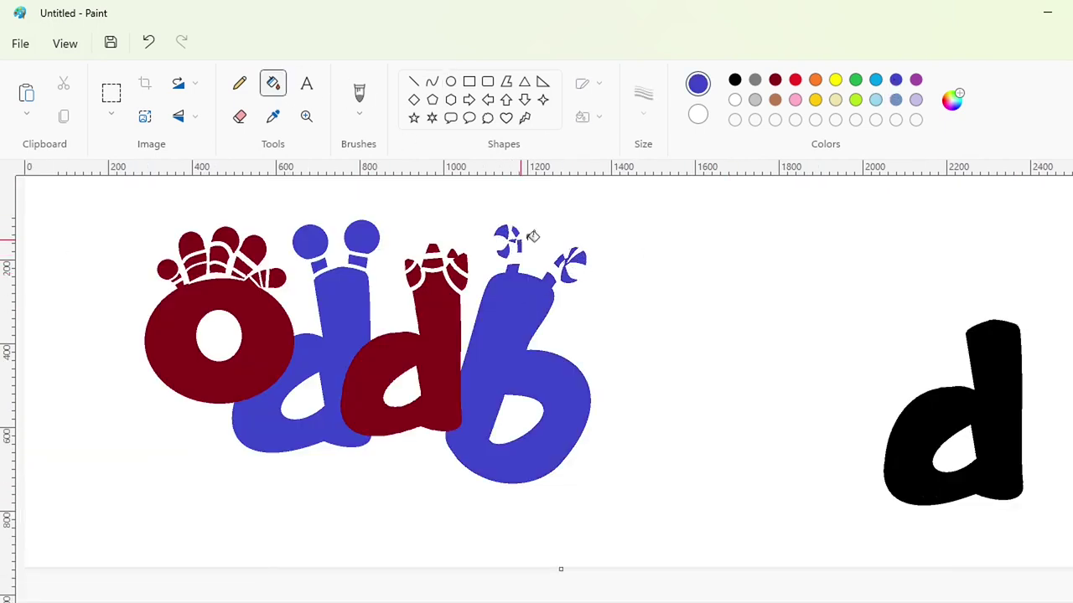
Draw a black ellipse overlapping the lower right of the blue b and give it a thicker outline
click(450, 81)
click(735, 80)
drag(576, 389, 729, 472)
click(586, 117)
click(626, 156)
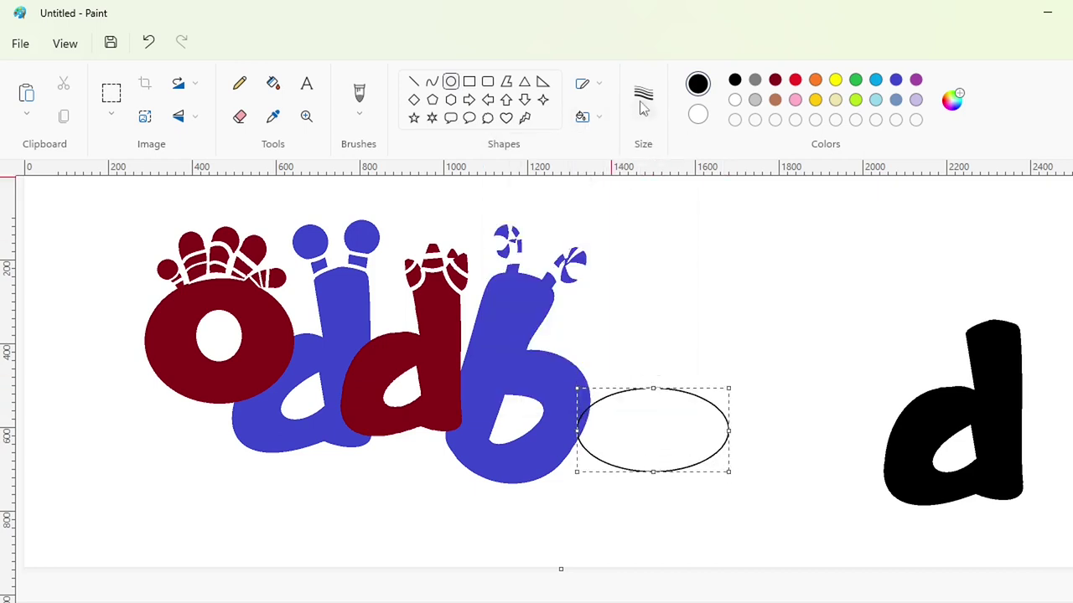
click(643, 108)
click(657, 221)
Resize the ellipse into a smaller, nearly round shape beside the bowl of the blue b
drag(654, 388, 663, 337)
mouse_move(663, 374)
mouse_down()
mouse_move(664, 383)
mouse_move(664, 374)
mouse_up()
drag(728, 405, 707, 406)
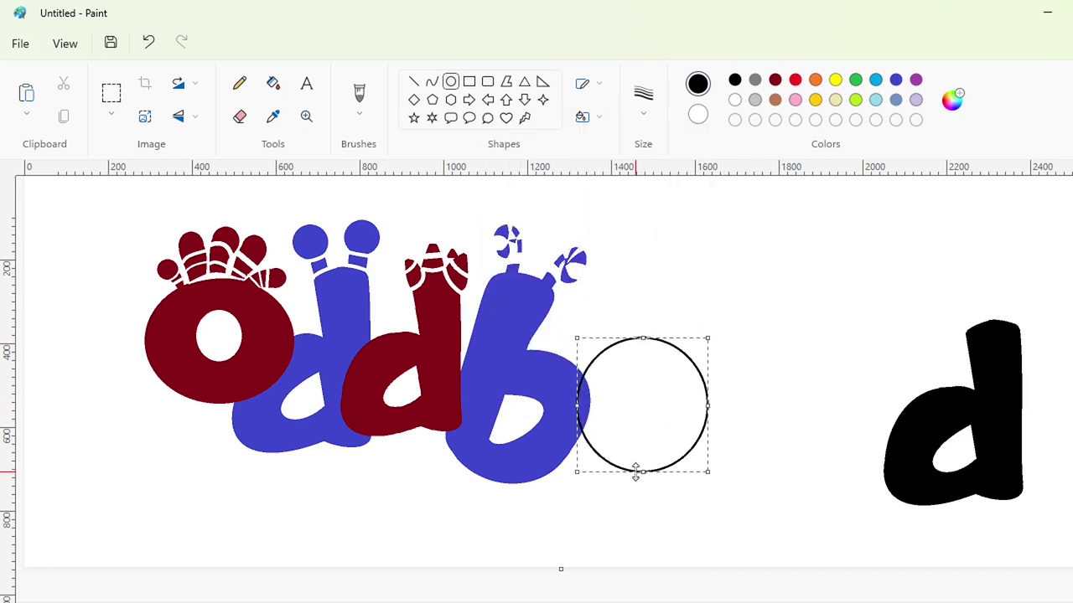
drag(635, 473, 635, 450)
drag(708, 339, 682, 352)
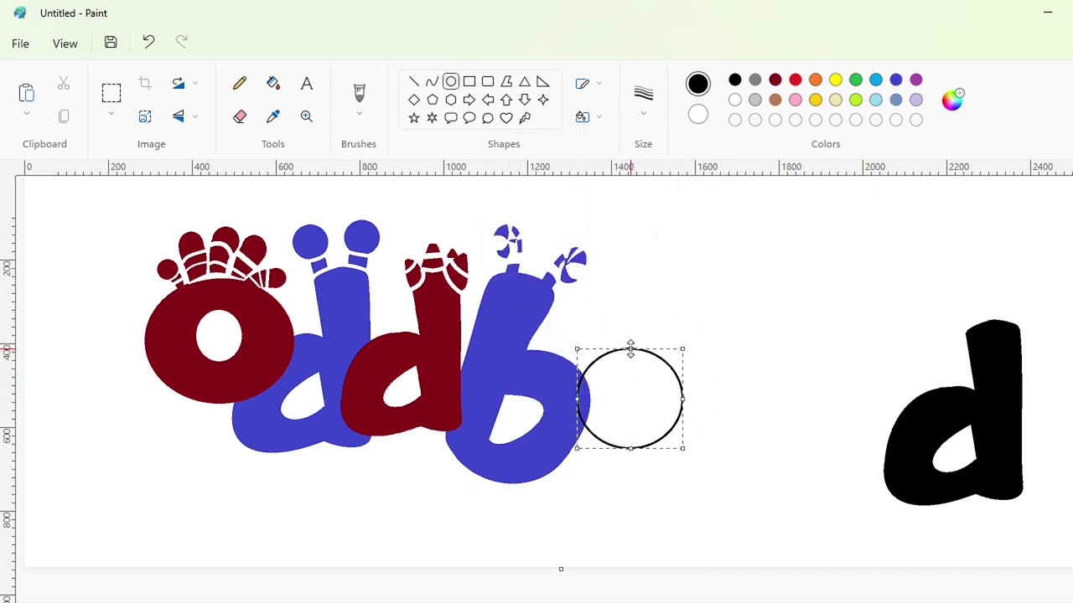
drag(682, 400, 691, 400)
Position the outer ellipse against the b and draw a small upright ellipse centred inside it as the o's hole
drag(646, 407, 661, 419)
click(829, 404)
key(Left)
key(Left)
key(Left)
key(Left)
key(Left)
key(Left)
key(Left)
key(Left)
key(Left)
key(Left)
key(Left)
key(Left)
key(Left)
key(Left)
key(Down)
key(Down)
key(Down)
key(Down)
key(Down)
Fill the ring between the two ellipses black, including the part overlapping the blue b
click(273, 84)
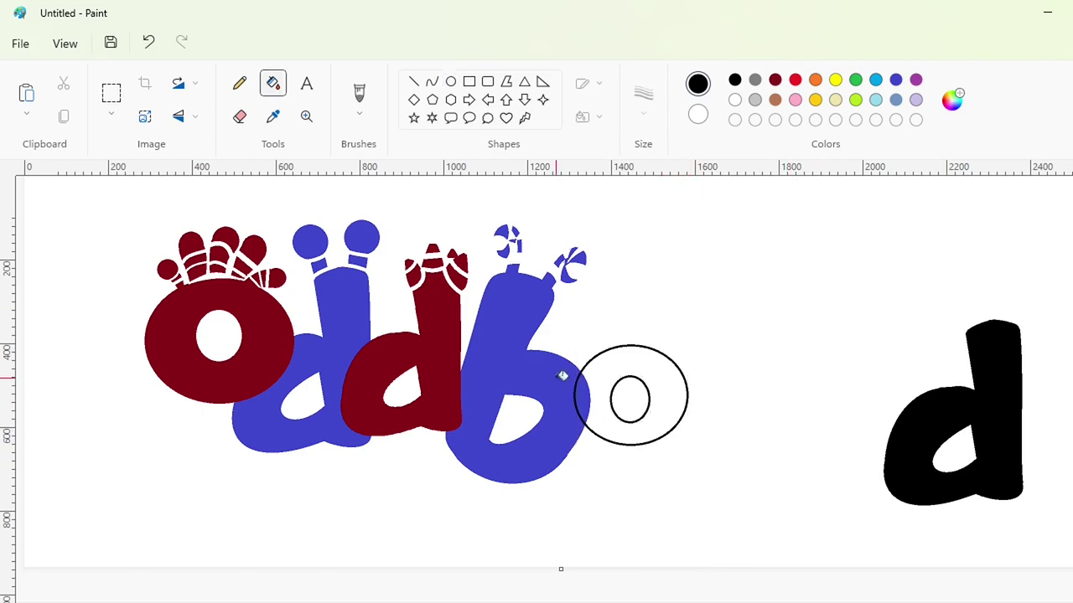
click(597, 397)
click(582, 398)
key(ctrl+Page_Up)
scroll(545, 388, right, 8)
scroll(544, 388, down, 3)
click(414, 82)
click(734, 100)
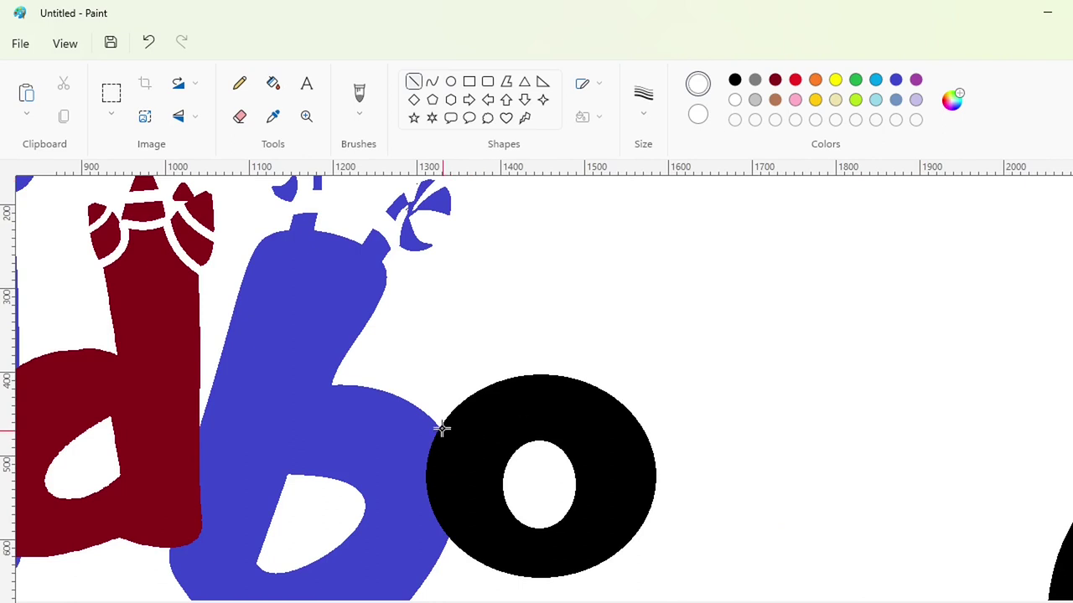
drag(437, 422, 695, 427)
drag(503, 423, 503, 403)
key(ctrl+z)
Try to trim the black o's top with a white curve and fill the cut-off cap white
click(431, 81)
drag(438, 421, 693, 435)
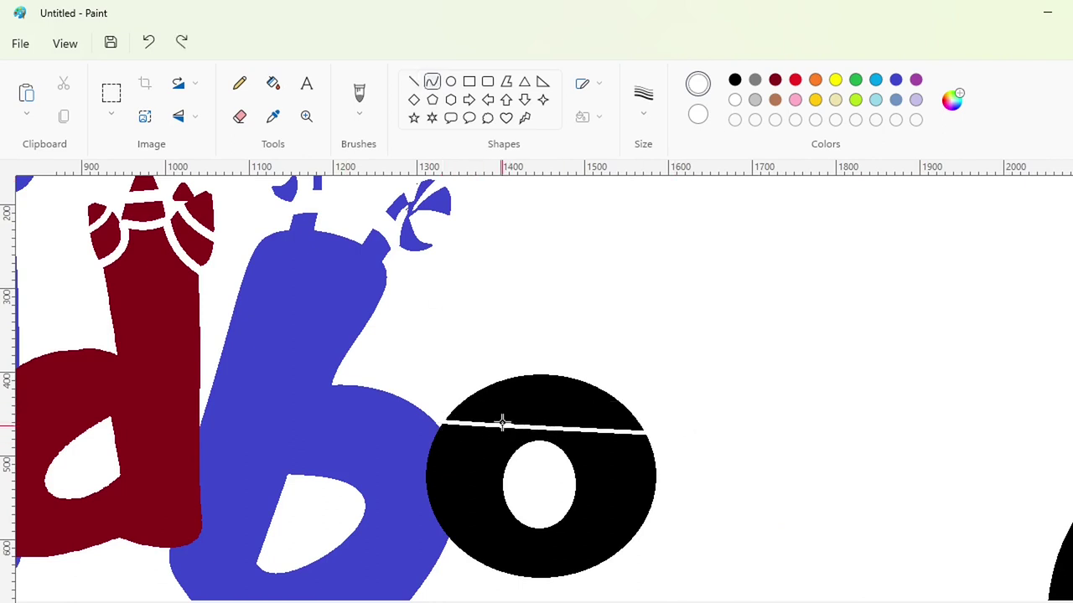
drag(503, 423, 558, 390)
click(272, 83)
click(545, 381)
click(413, 82)
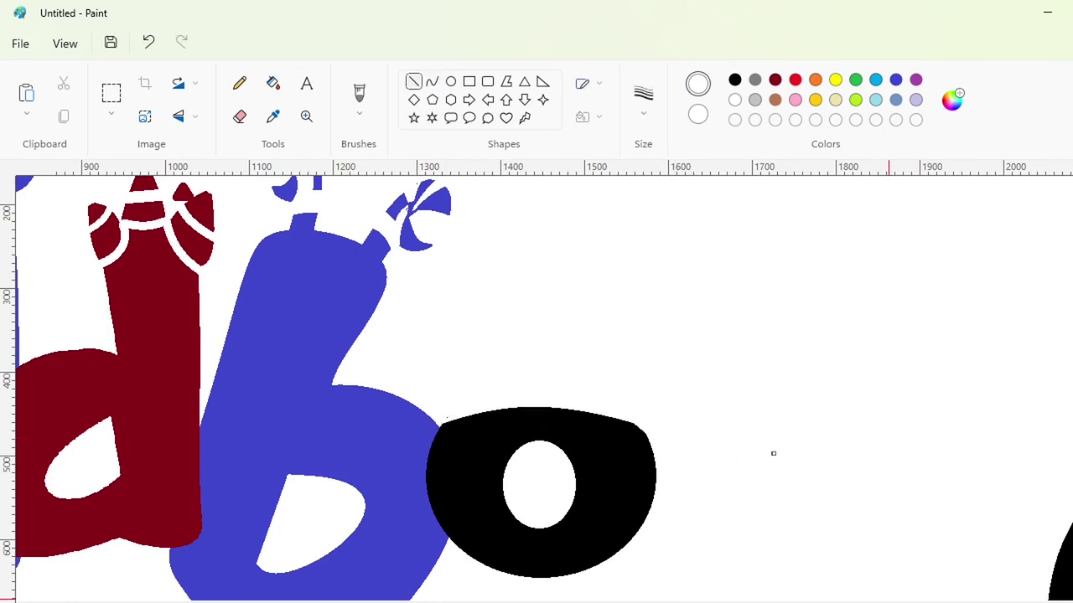
ctrl+scroll(773, 453, down, 2)
key(ctrl+z)
key(ctrl+z)
Draw a shallow white arc across the top of the black o and fill the cap above it white
ctrl+scroll(670, 410, up, 1)
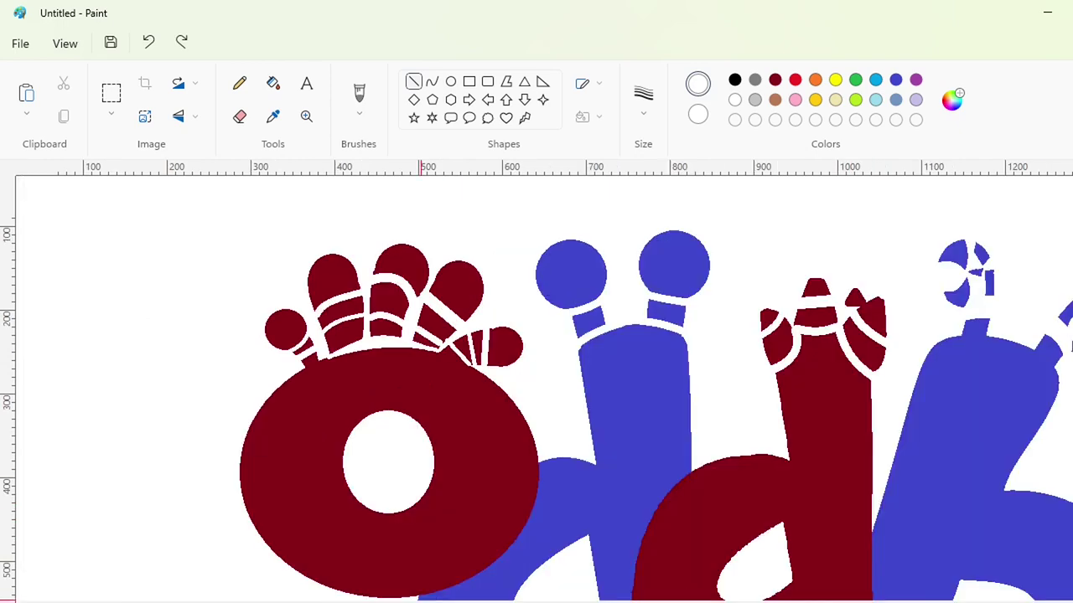
drag(377, 421, 592, 433)
mouse_move(434, 424)
mouse_down()
mouse_move(435, 408)
mouse_move(570, 439)
mouse_move(602, 435)
mouse_move(506, 376)
mouse_up()
key(ctrl+z)
click(432, 82)
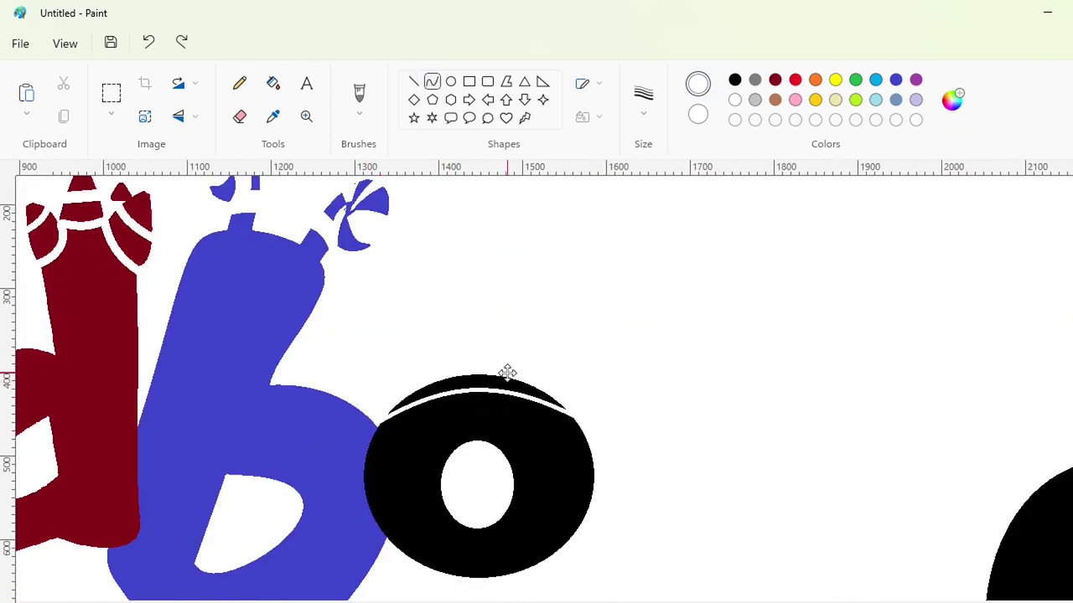
click(272, 83)
click(493, 374)
ctrl+scroll(883, 410, down, 1)
ctrl+scroll(244, 470, up, 1)
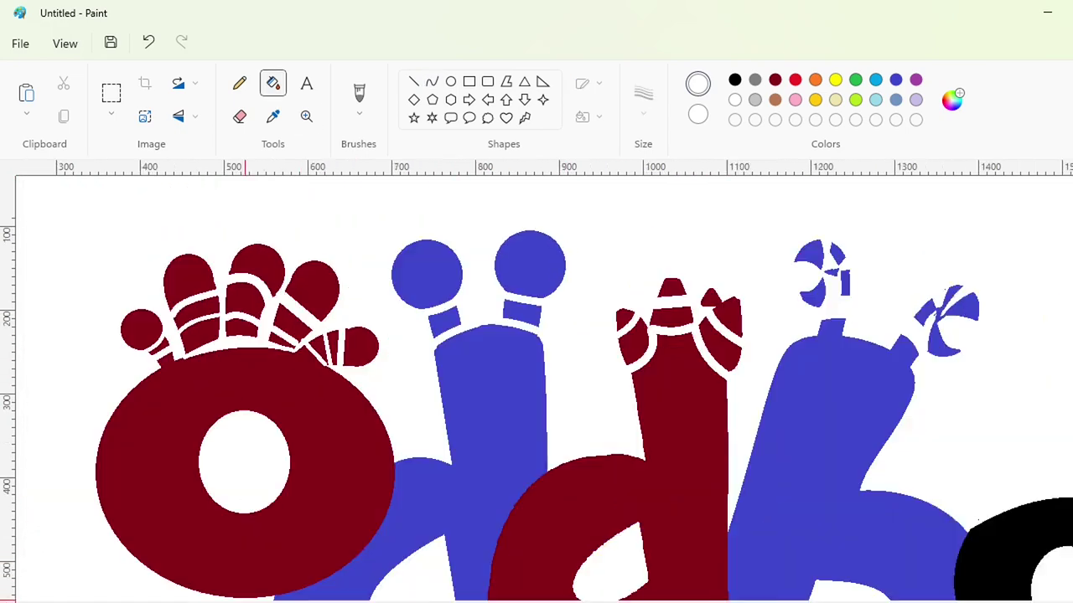
Draw two black curves rising from the upper left of the black o to outline a pointed ear
ctrl+scroll(243, 469, down, 1)
ctrl+scroll(495, 450, up, 1)
click(431, 82)
click(734, 81)
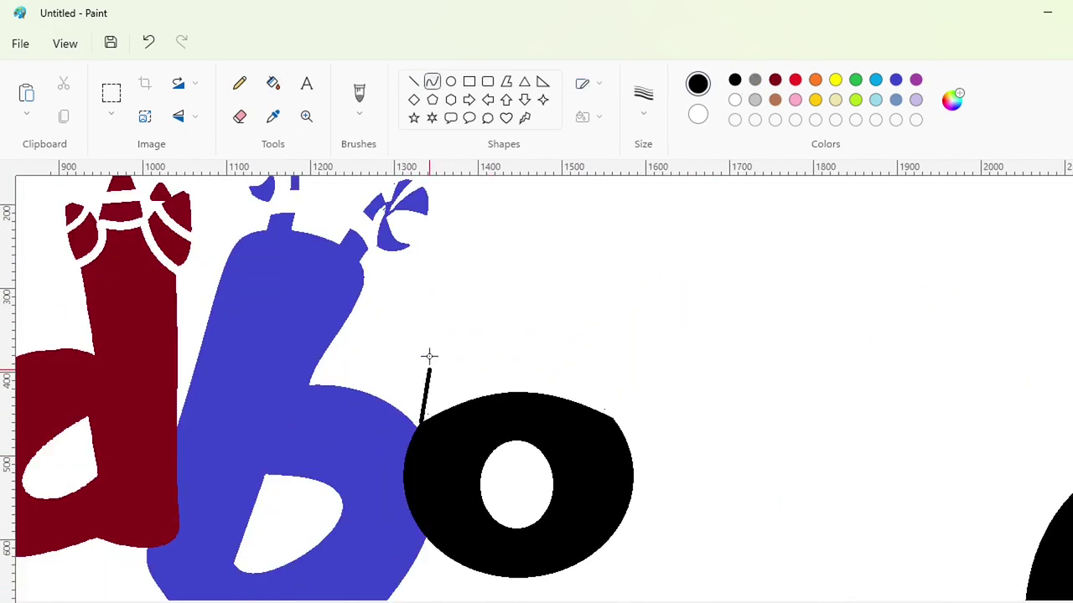
drag(429, 356, 438, 292)
drag(421, 378, 479, 402)
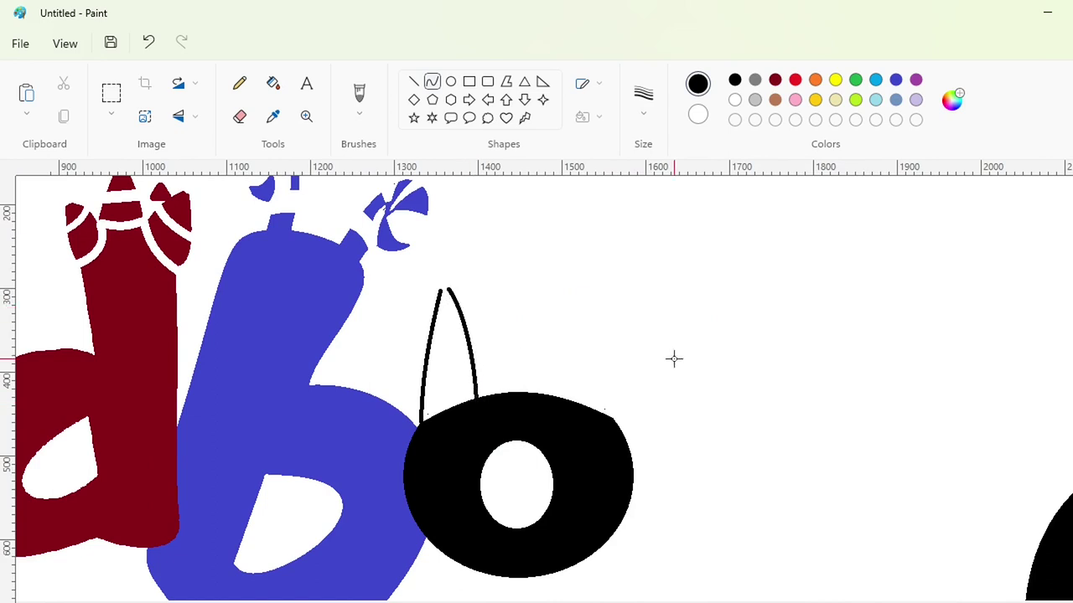
Draw two black curves rising from the upper right of the black o to outline a second pointed ear
mouse_move(557, 401)
mouse_down()
mouse_move(610, 299)
mouse_move(611, 419)
mouse_up()
click(564, 366)
click(581, 339)
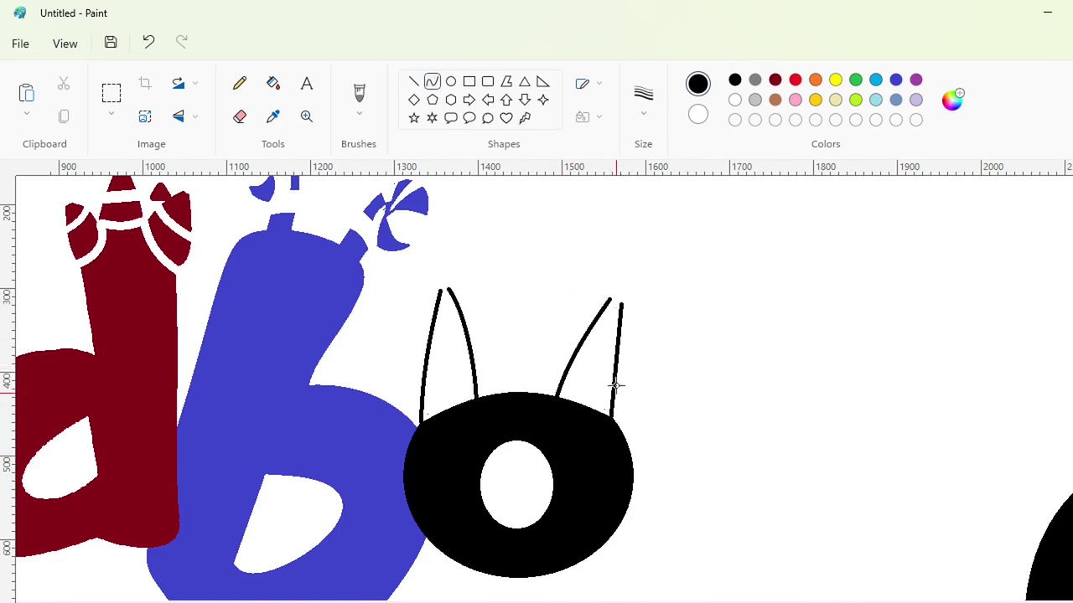
click(616, 385)
click(622, 349)
click(769, 376)
Close the tips of both ears with short black curves and fill the ears black
drag(441, 291, 448, 290)
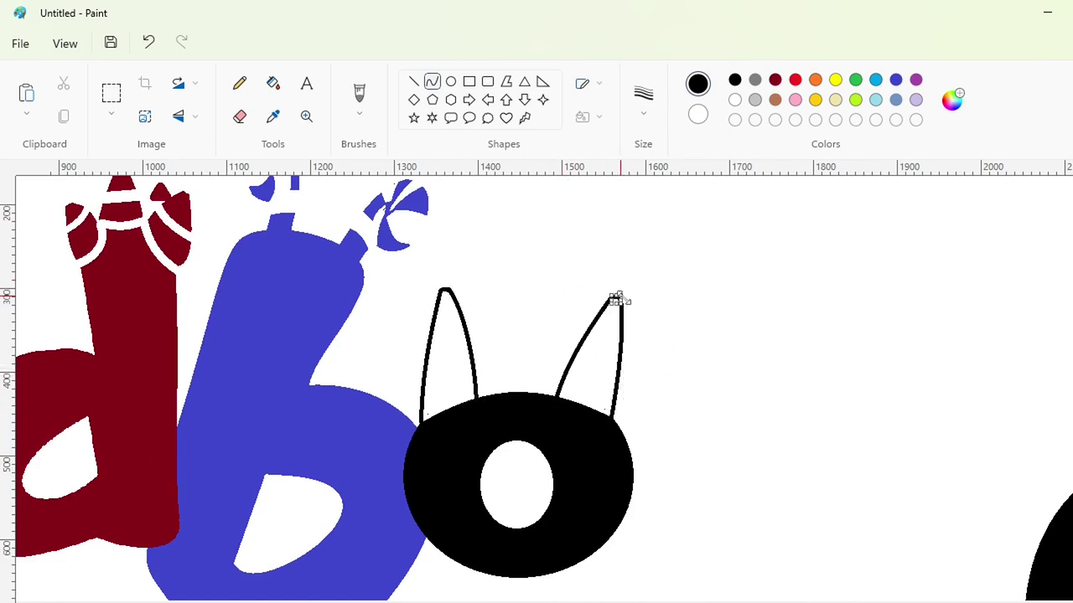
click(273, 83)
click(453, 367)
click(592, 367)
Draw a purple curve across the base of the o's right ear and nudge it left and down
click(433, 83)
click(915, 80)
drag(549, 388, 633, 416)
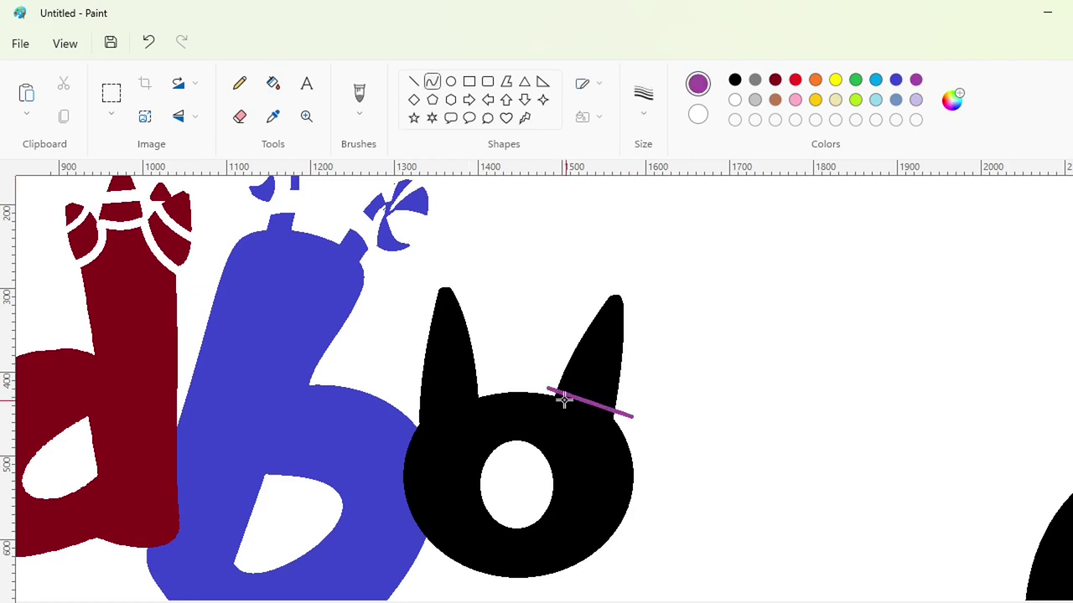
click(596, 400)
click(596, 400)
key(Left)
key(Left)
key(Left)
key(Left)
key(Left)
key(Down)
key(Down)
key(Down)
key(Down)
key(Down)
key(Down)
key(Down)
key(Down)
Thicken the purple curve at the right ear's base and nudge it upwards
key(ctrl+plus)
key(ctrl+plus)
key(ctrl+plus)
key(ctrl+plus)
key(ctrl+plus)
key(ctrl+plus)
key(ctrl+plus)
key(ctrl+plus)
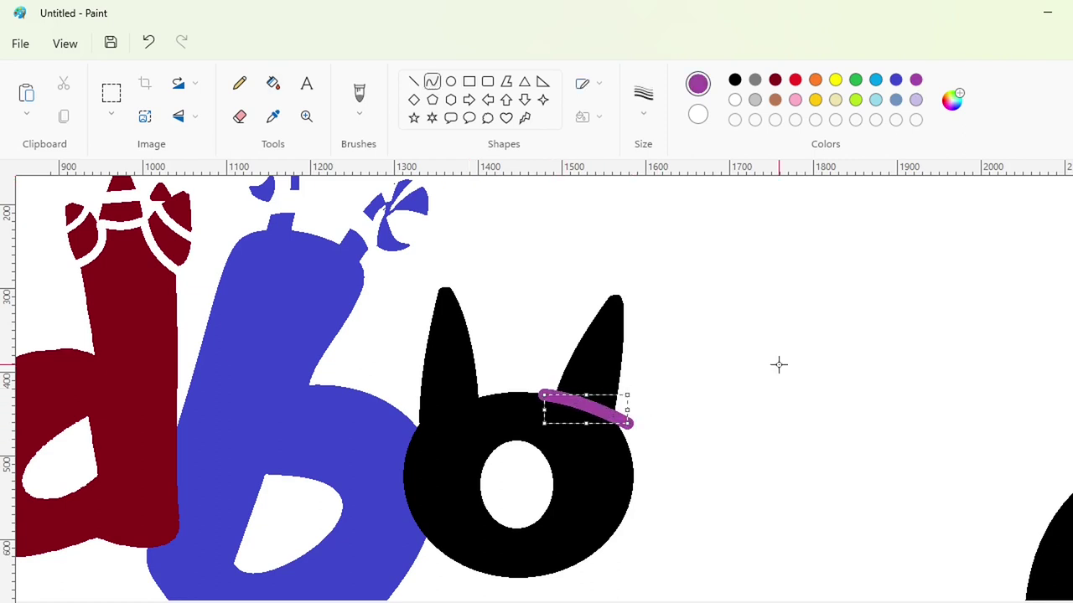
key(Up)
key(Up)
key(Up)
key(Up)
key(Up)
key(Up)
key(Up)
click(778, 364)
Draw a matching thick purple curve across the base of the o's left ear and nudge it down
drag(415, 418, 492, 386)
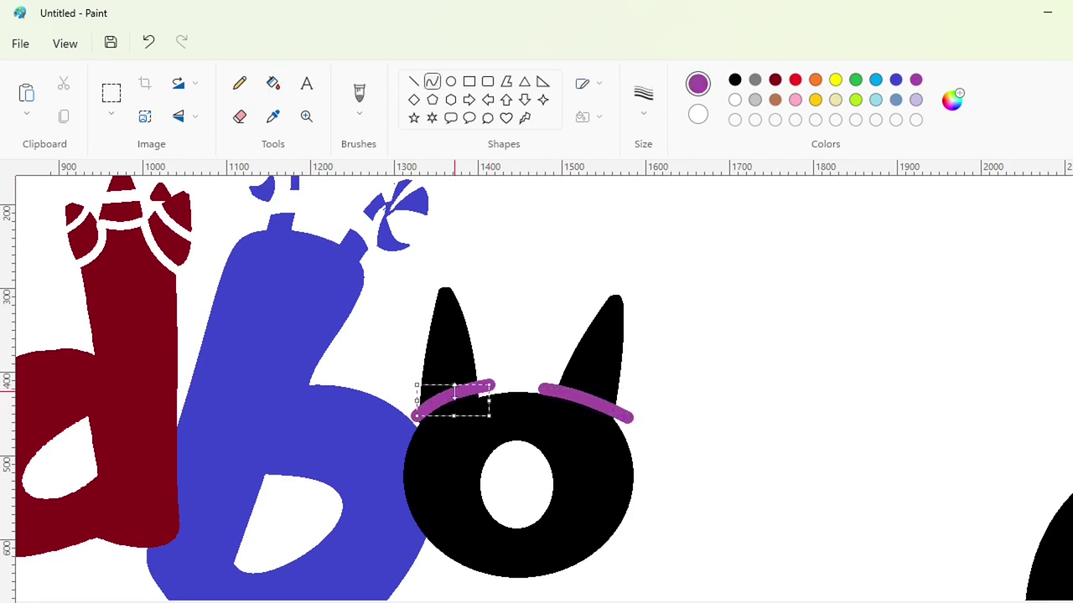
key(Down)
key(Down)
key(Down)
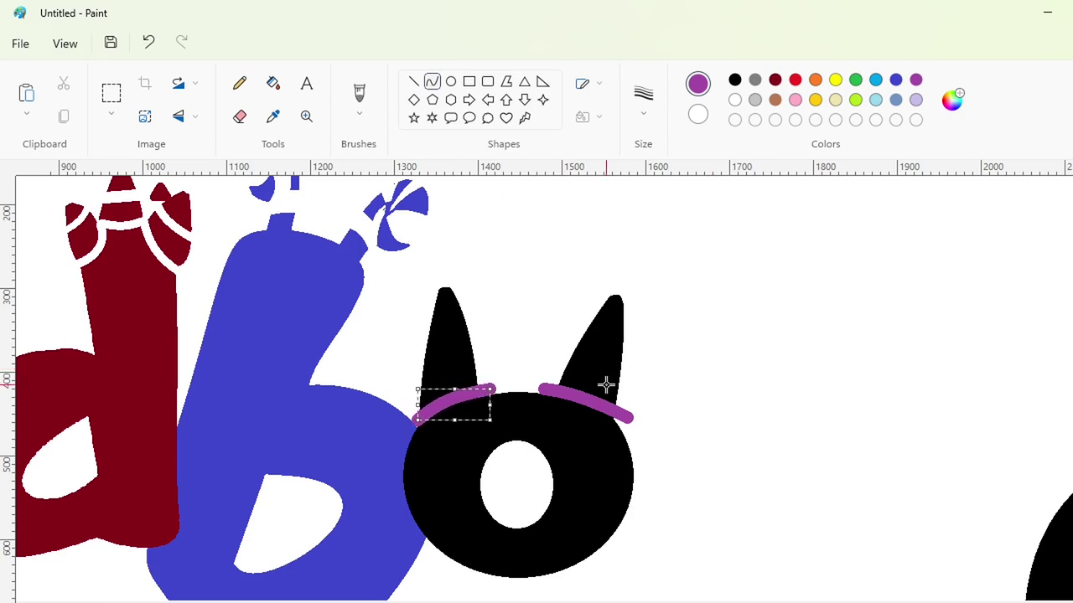
Fill the purple curves at the base of both of the small o's ears white
click(273, 83)
click(735, 99)
click(453, 397)
click(588, 397)
Draw two thick slanted purple lines across each of the small o's ears
click(414, 81)
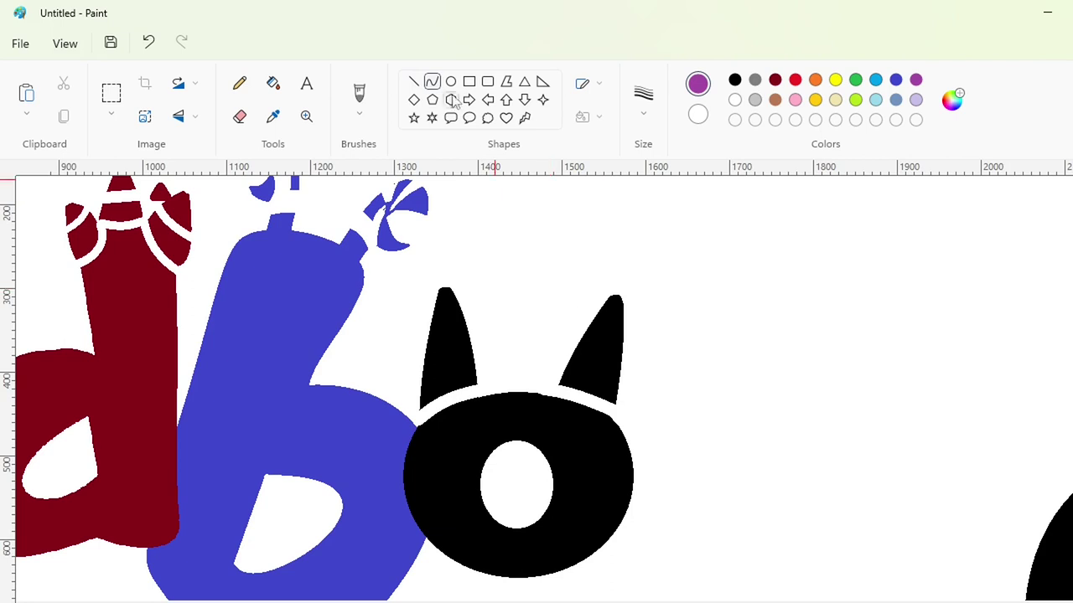
click(413, 81)
click(643, 96)
click(663, 221)
drag(420, 361, 499, 341)
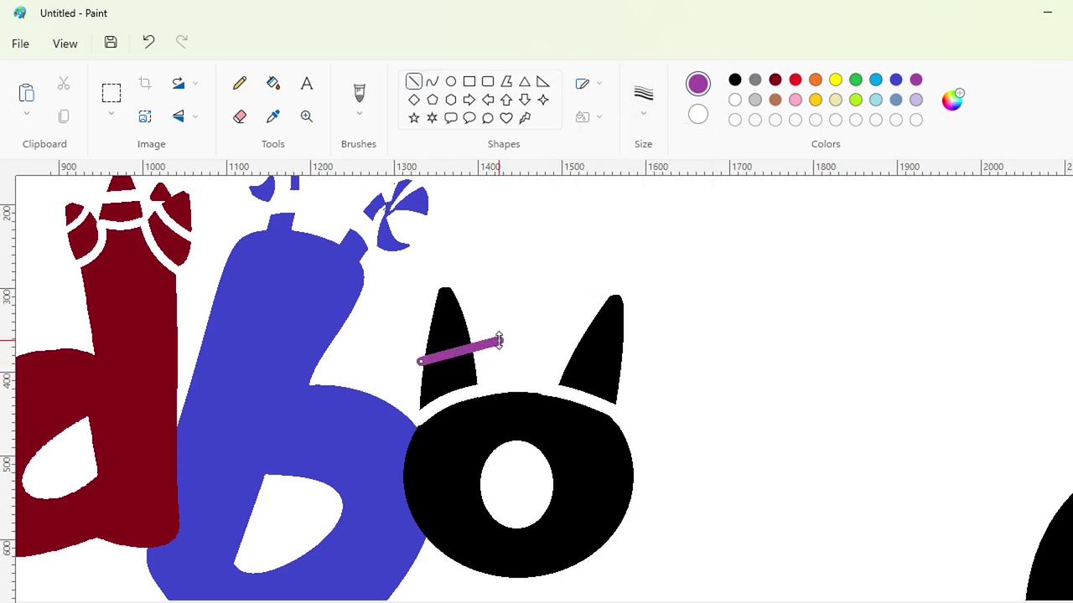
drag(422, 324, 487, 314)
drag(563, 351, 662, 381)
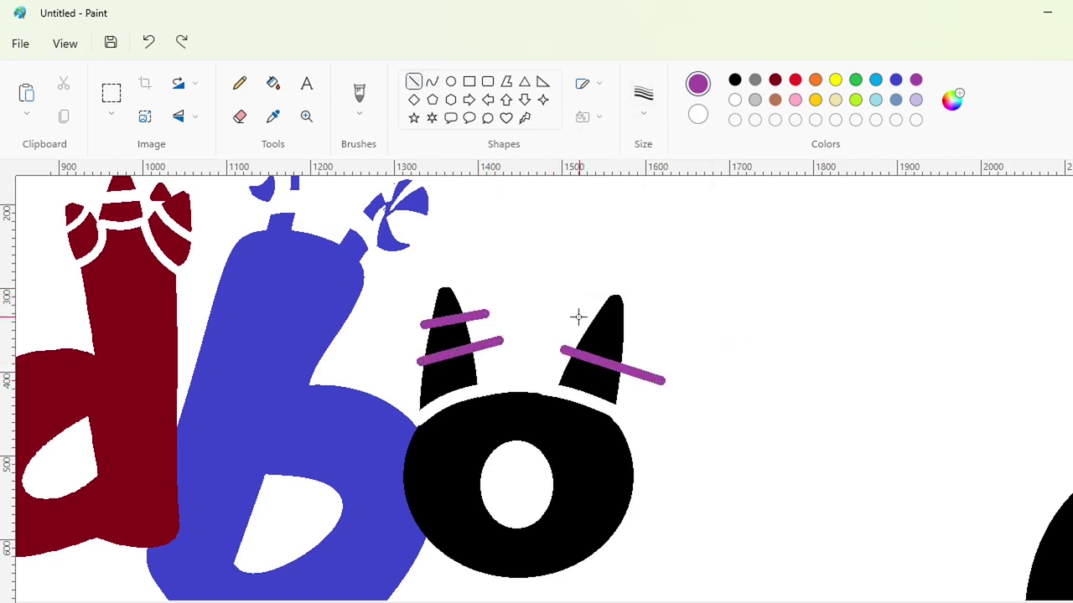
drag(578, 316, 653, 330)
Fill the four purple lines across the ears white
click(273, 83)
click(734, 99)
click(631, 325)
click(620, 369)
click(501, 342)
click(486, 315)
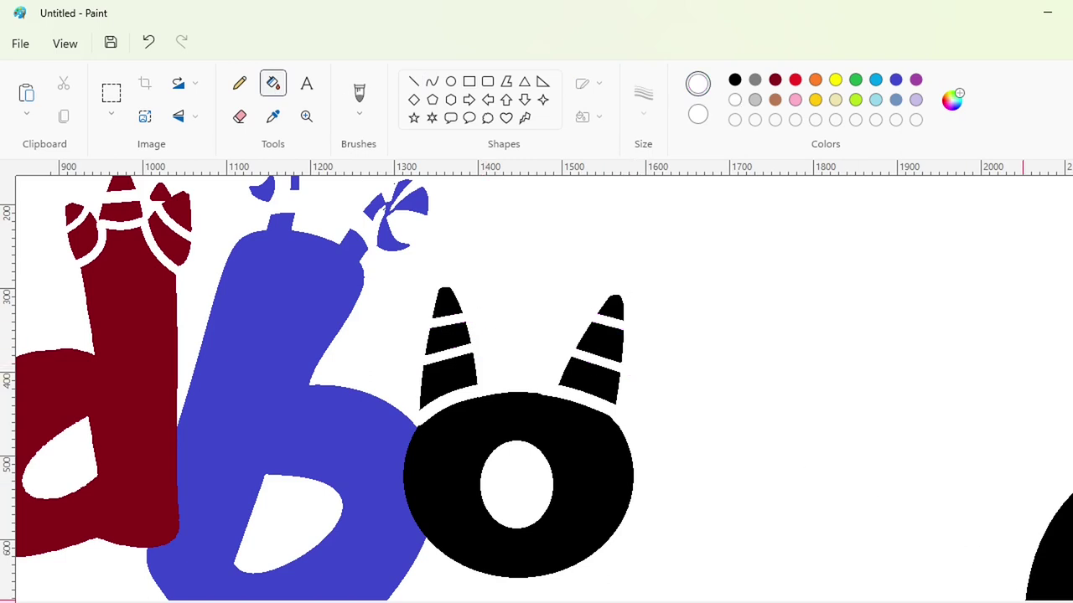
Fill the small o and every segment of its two ears dark red
click(1000, 602)
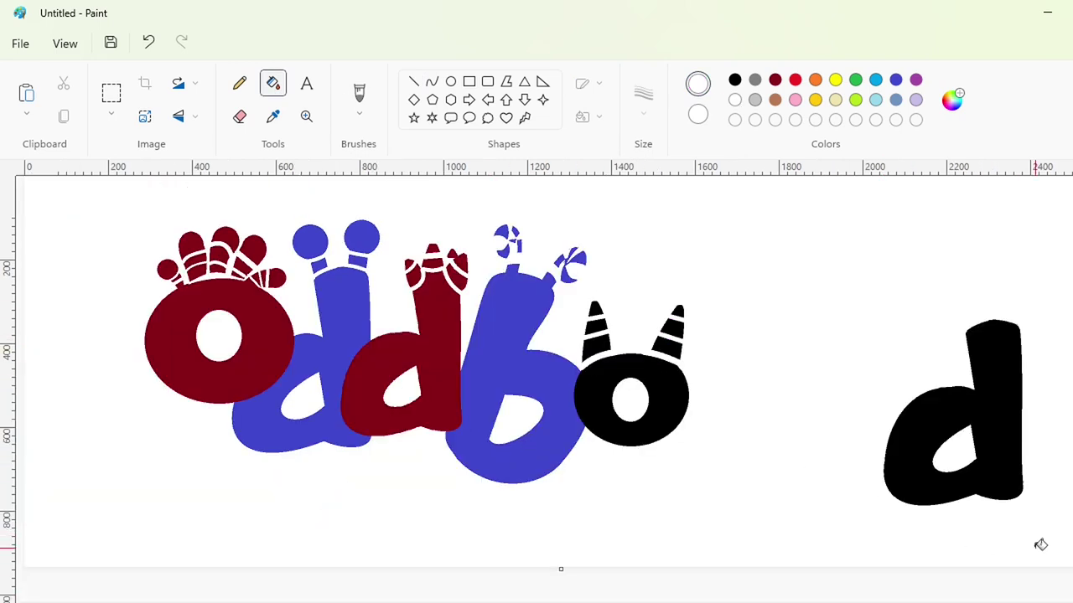
click(775, 80)
click(677, 312)
click(673, 330)
click(667, 349)
click(632, 419)
click(595, 348)
click(597, 327)
click(599, 308)
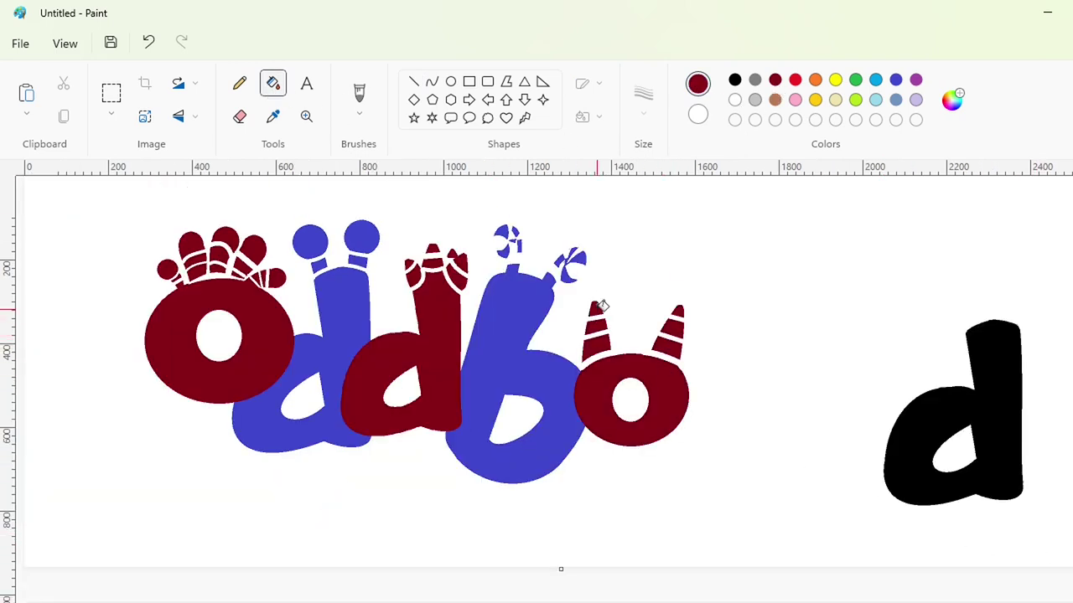
Copy the coloured lettering and clear the original off the canvas by filling the background dark red, blue and white in turn
click(112, 92)
drag(732, 512, 92, 179)
click(829, 256)
click(274, 83)
click(699, 251)
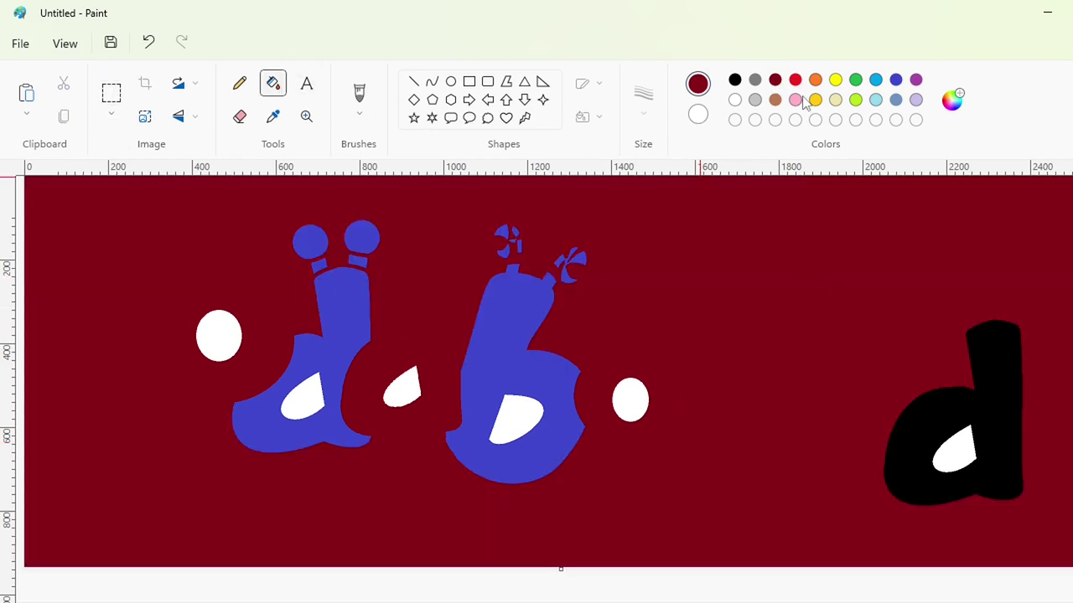
click(896, 80)
click(788, 260)
click(734, 100)
click(712, 260)
Paste the copied lettering back and place it near the canvas's left edge, leaving space after the small o
key(ctrl+v)
drag(238, 340, 265, 377)
click(865, 508)
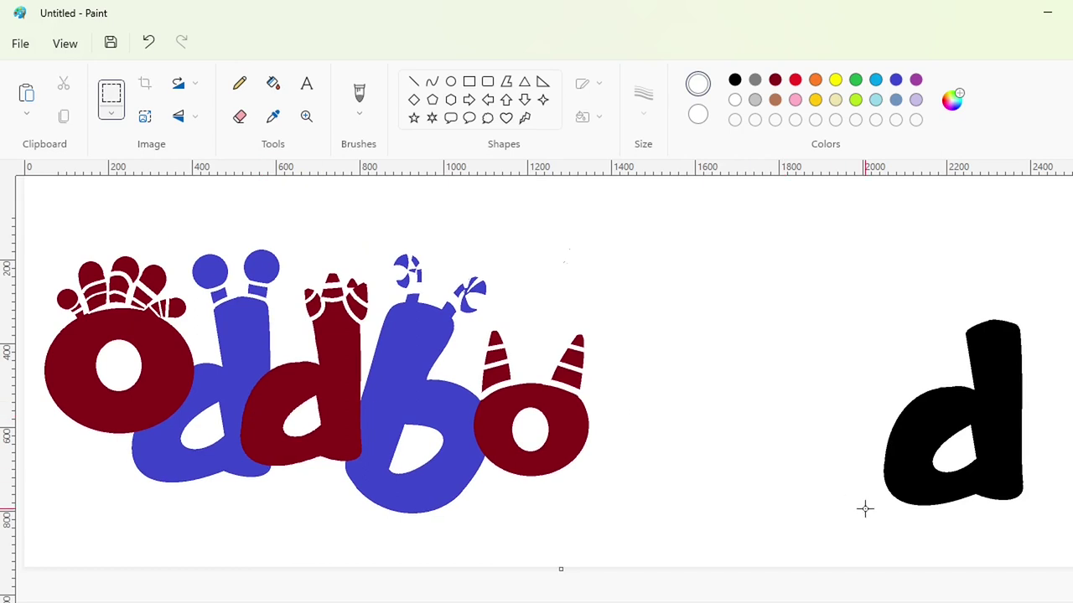
Copy the black d and place a slightly smaller copy just to the right of the small o
drag(818, 271, 1071, 537)
key(ctrl+c)
key(ctrl+v)
drag(171, 421, 486, 390)
drag(600, 240, 552, 287)
key(ctrl+z)
key(ctrl+z)
key(ctrl+z)
key(ctrl+z)
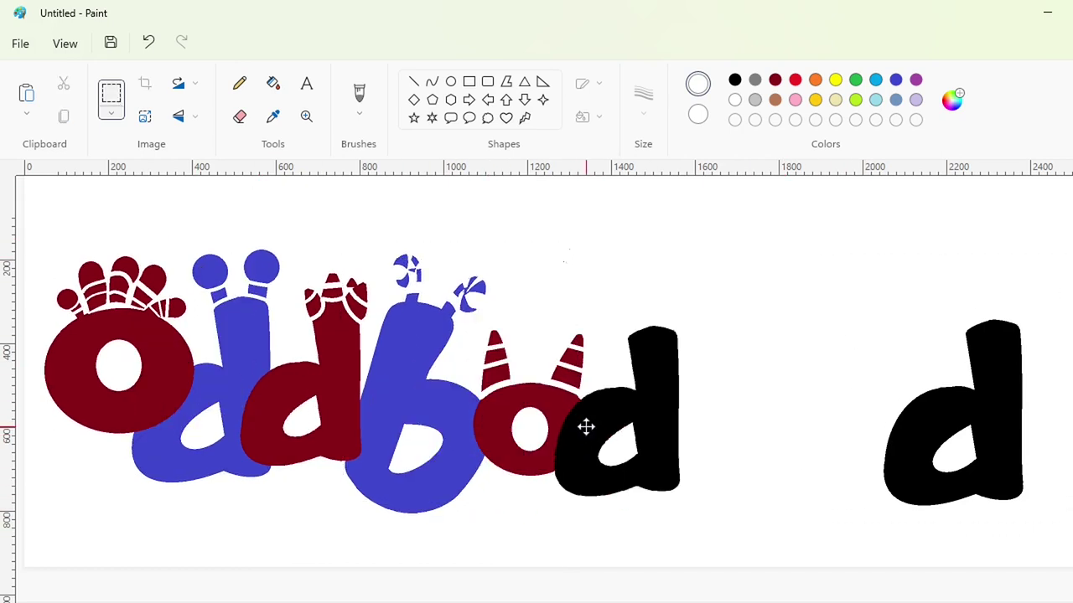
drag(226, 340, 720, 386)
click(631, 264)
Replace the coloured lettering with a copy shifted right so that its small o overlaps the new black d
drag(617, 229, 24, 568)
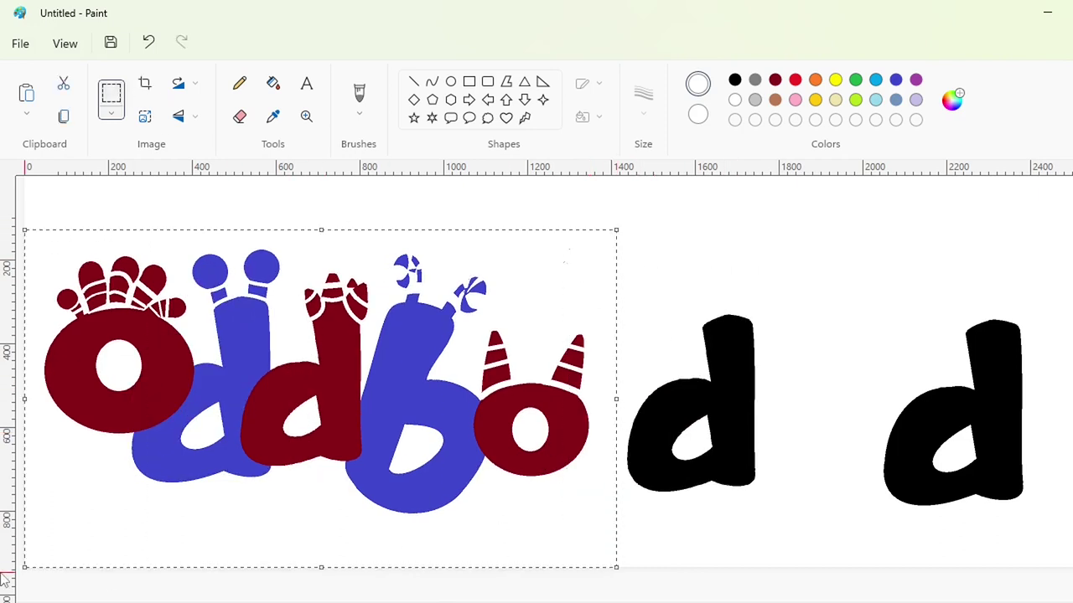
click(613, 252)
click(273, 83)
click(896, 81)
click(899, 255)
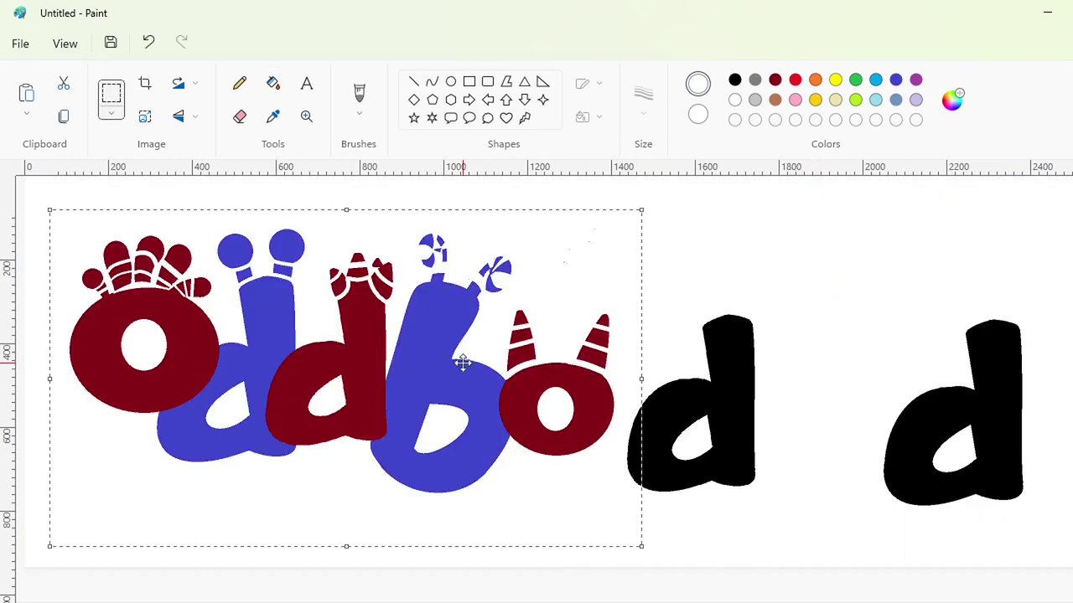
drag(461, 364, 503, 387)
click(821, 359)
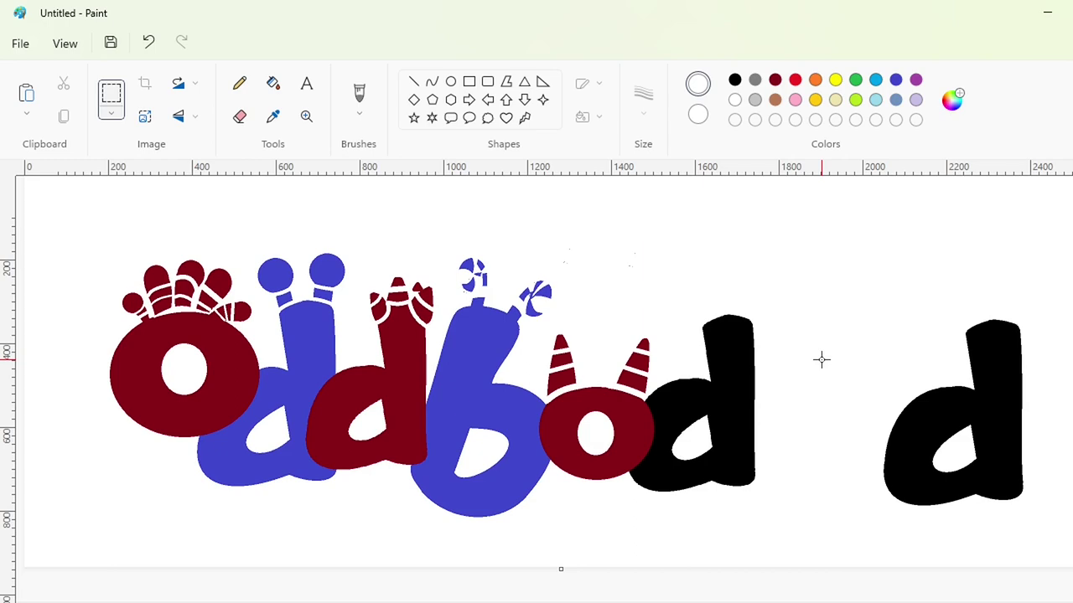
Draw black curves forming the lowest loop of a coil on top of the new d's stem
scroll(893, 592, up, 1)
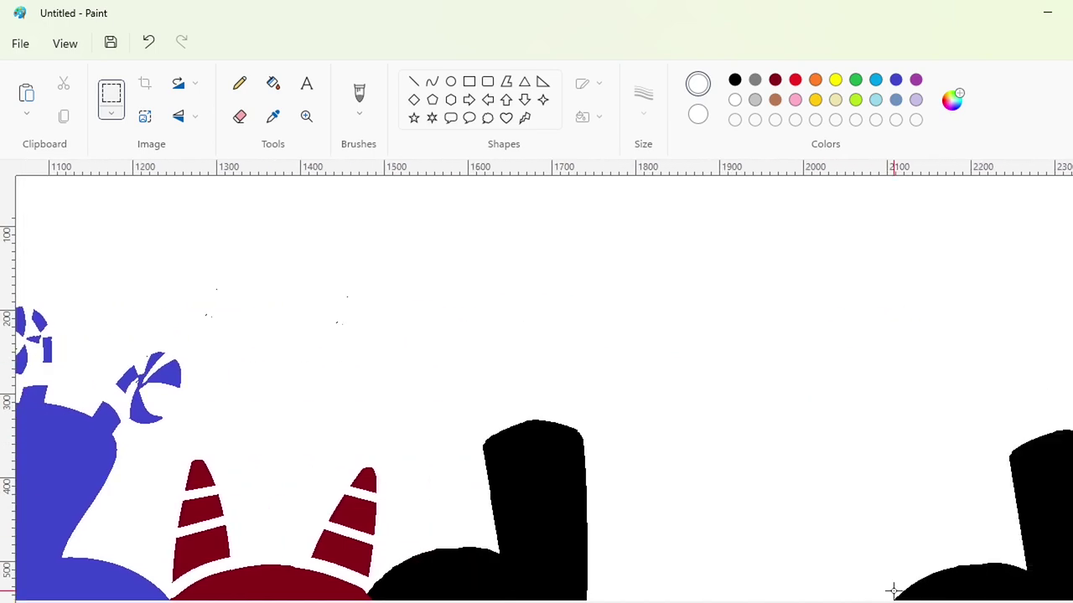
click(432, 81)
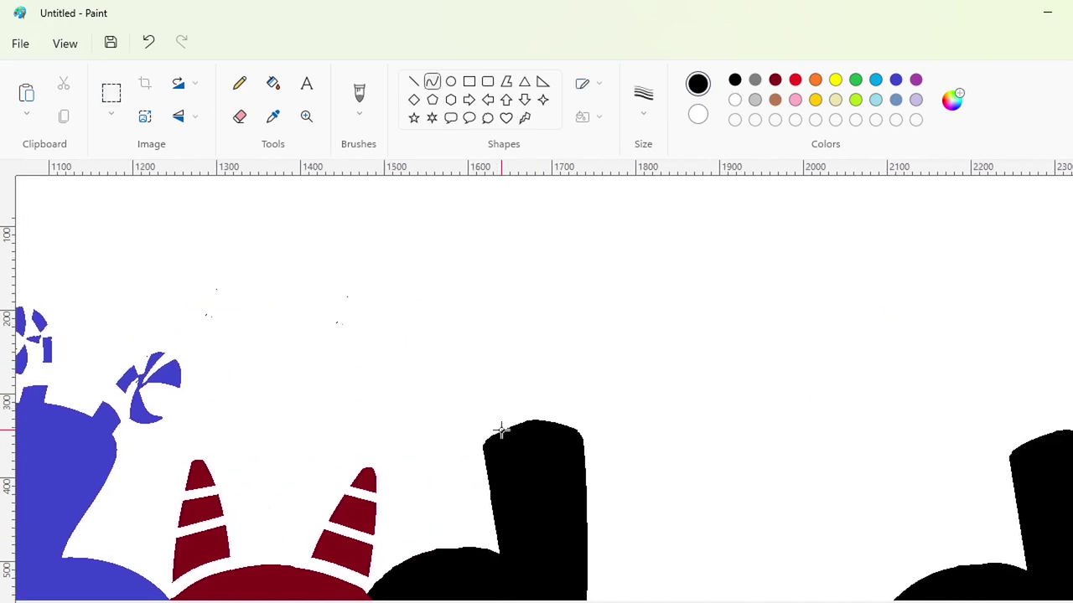
drag(486, 436, 526, 387)
click(643, 105)
click(650, 188)
key(ctrl+z)
drag(492, 436, 545, 374)
click(512, 389)
mouse_move(510, 419)
mouse_down()
mouse_move(512, 388)
mouse_move(504, 433)
mouse_move(576, 372)
mouse_move(557, 415)
mouse_up()
drag(538, 374, 508, 377)
click(697, 420)
Extend the coil up and to the left with alternating rounded black curves on both sides
drag(499, 414, 465, 429)
drag(459, 417, 438, 393)
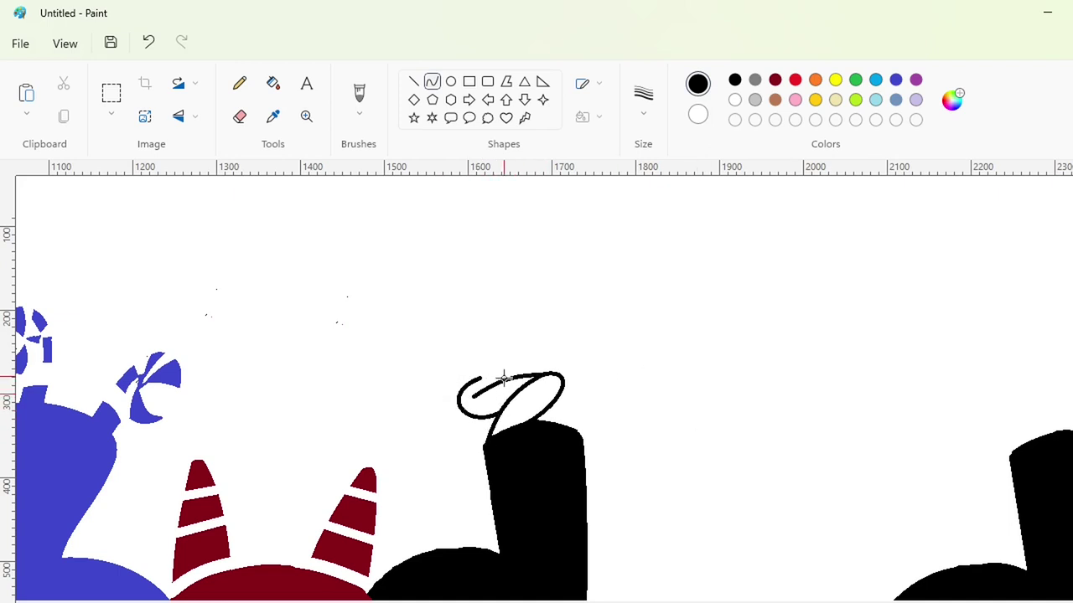
mouse_move(500, 382)
mouse_down()
mouse_move(491, 360)
mouse_move(514, 333)
mouse_up()
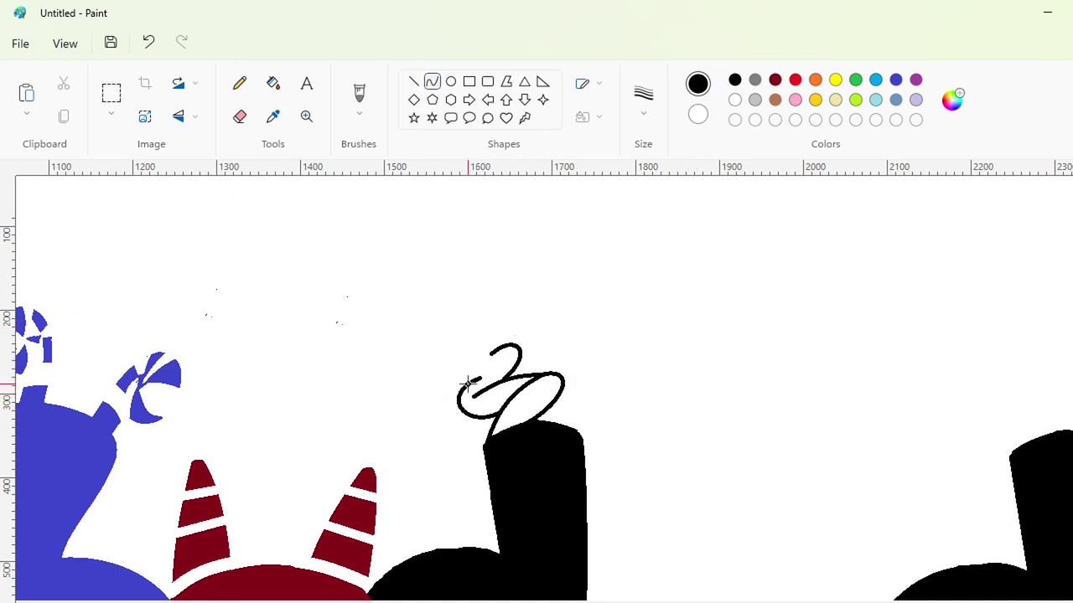
mouse_move(467, 384)
mouse_down()
mouse_move(471, 337)
mouse_move(434, 367)
mouse_up()
click(702, 314)
mouse_move(497, 348)
mouse_down()
mouse_move(466, 320)
mouse_move(494, 307)
mouse_up()
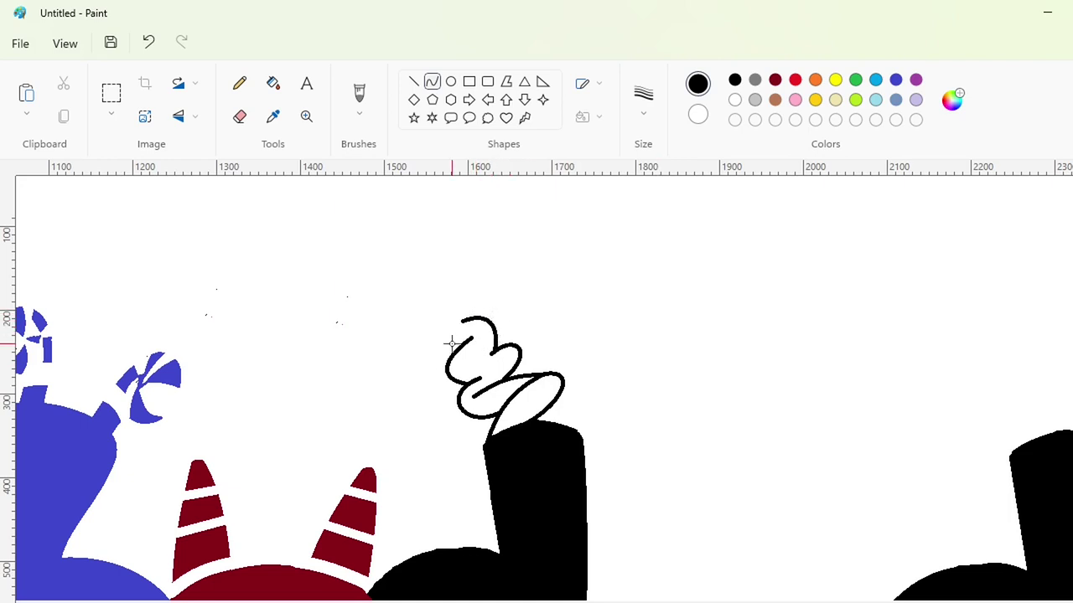
drag(458, 349, 439, 333)
key(ctrl+z)
Draw a black circle outline at the coil's upper end, enlarge it slightly and position it against the tip
click(451, 82)
mouse_move(369, 249)
mouse_down()
mouse_move(479, 324)
mouse_move(454, 337)
mouse_up()
drag(412, 296, 433, 294)
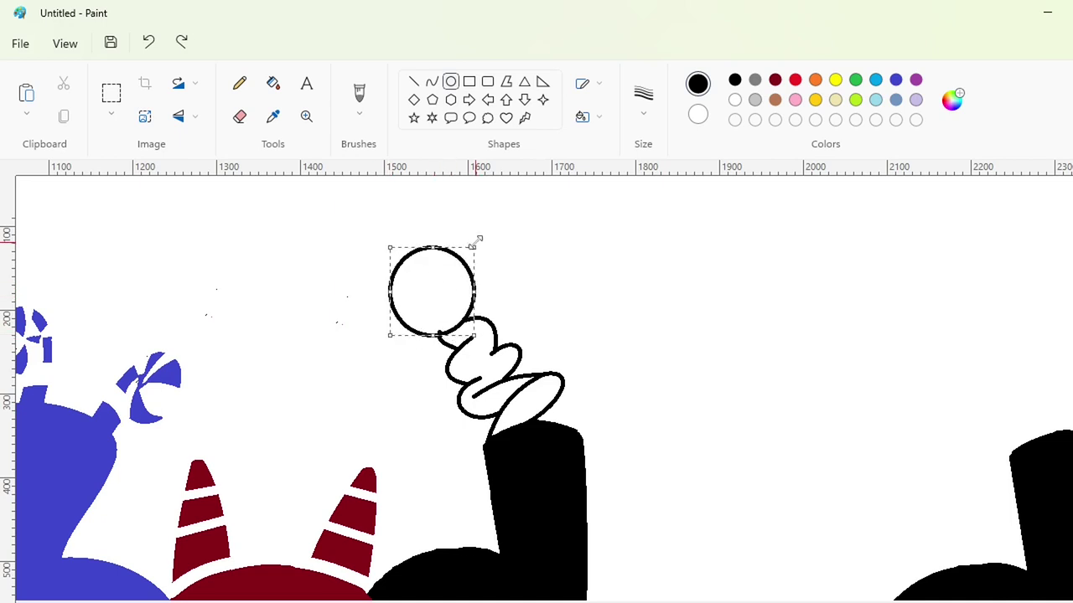
drag(476, 242, 483, 237)
mouse_move(439, 277)
mouse_down()
mouse_move(411, 297)
mouse_move(417, 290)
mouse_up()
click(561, 253)
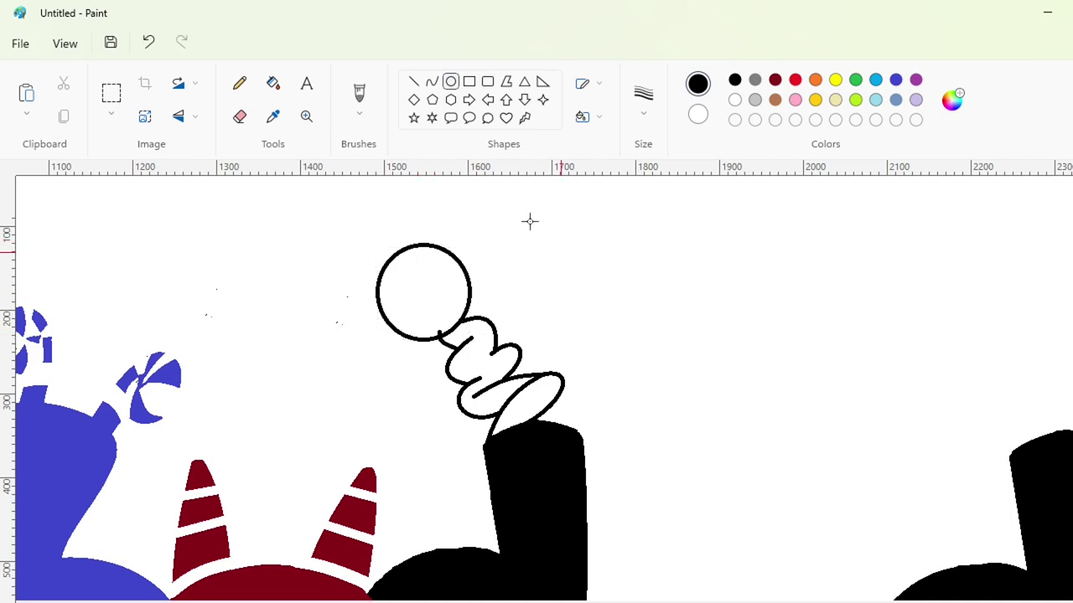
Fill the circle and the coil's loops black
click(273, 83)
click(422, 289)
click(485, 362)
click(530, 392)
scroll(781, 467, down, 5)
scroll(780, 467, up, 5)
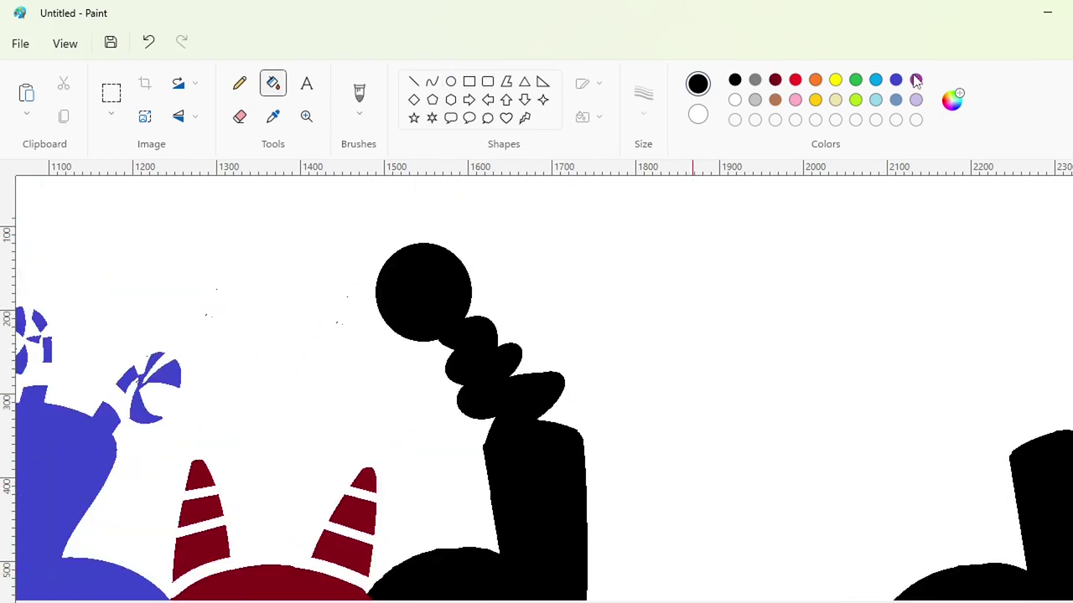
Draw a purple curve between the coil and the d's stem, with a short purple line at its left end
click(916, 80)
click(431, 82)
drag(492, 437, 550, 417)
double_click(522, 419)
click(830, 397)
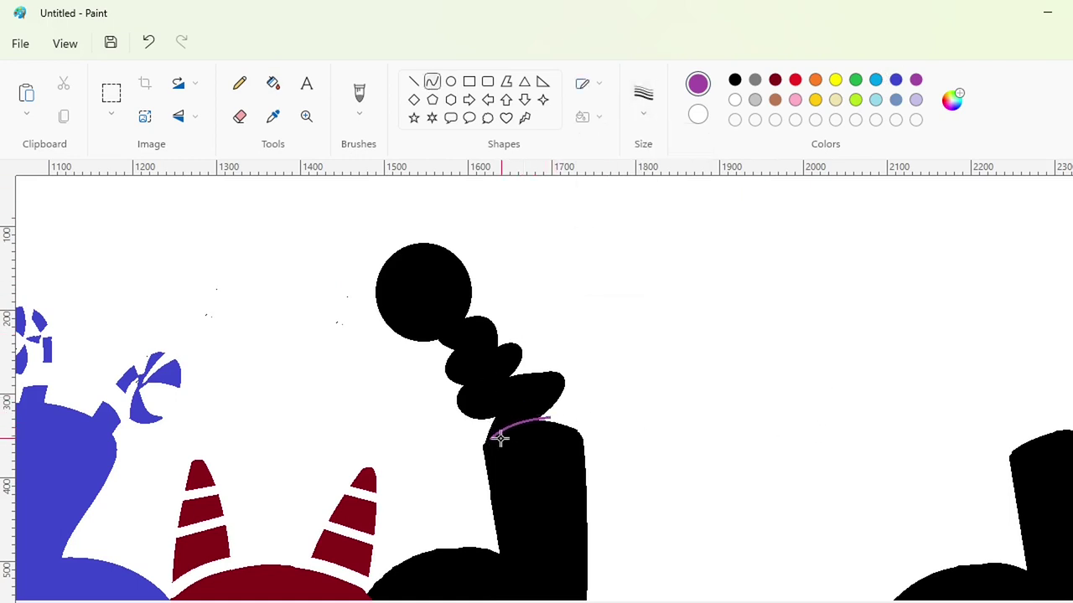
click(413, 81)
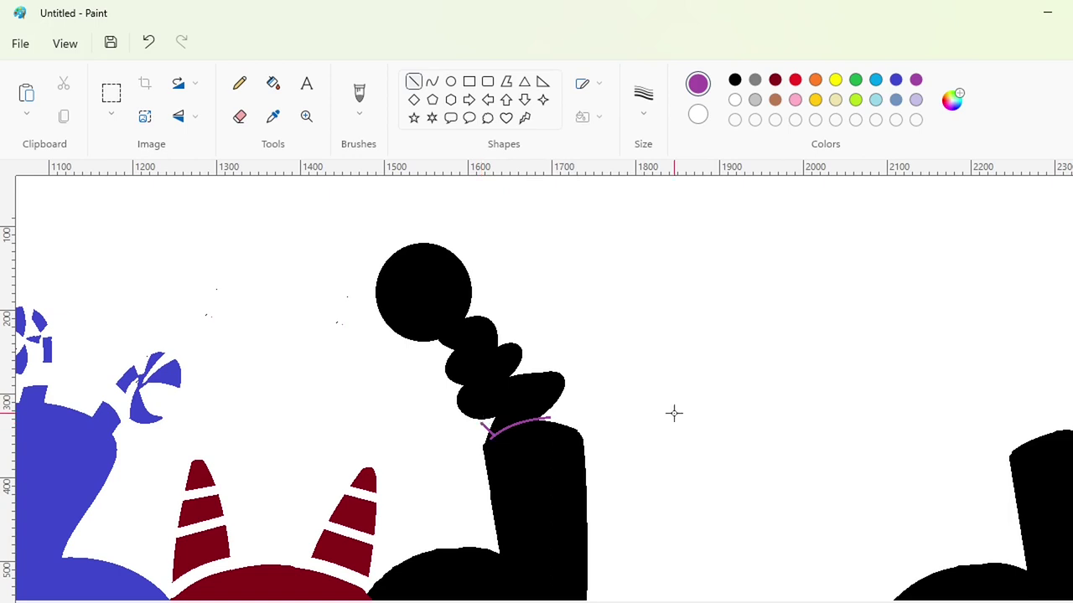
Draw short purple curves at the right and left sides of the coil just above the base curve
click(431, 82)
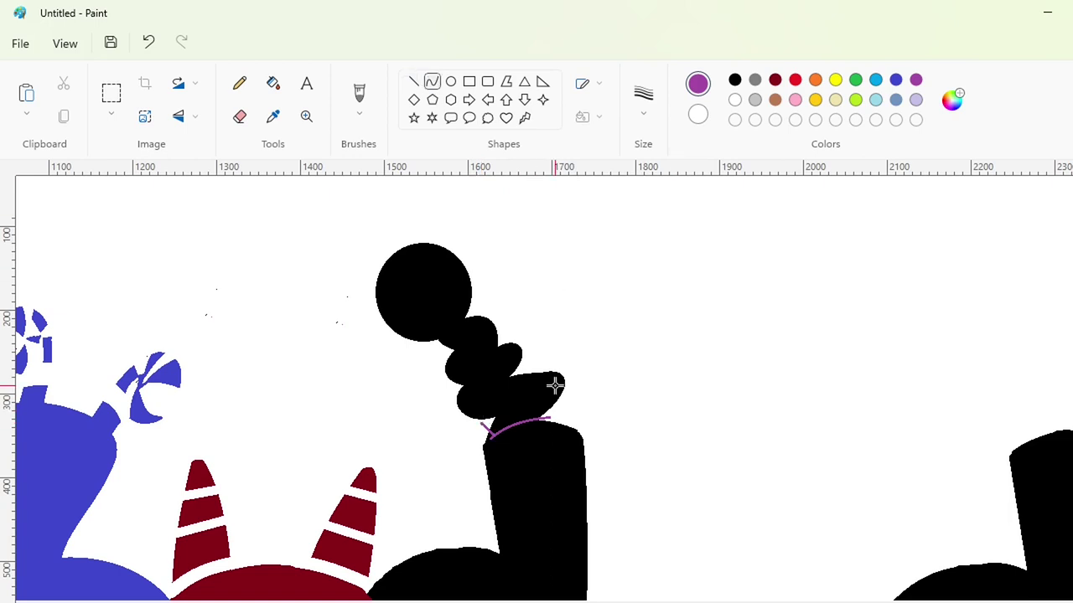
mouse_move(505, 426)
mouse_down()
mouse_move(554, 404)
mouse_move(536, 395)
mouse_up()
double_click(521, 419)
click(616, 406)
double_click(500, 422)
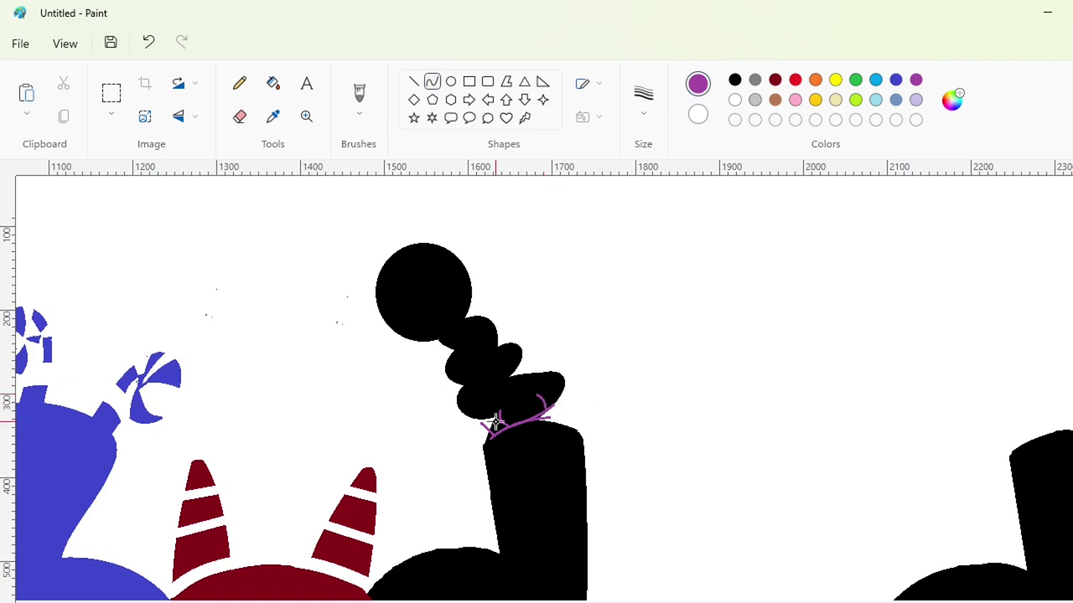
Draw purple curves around the left and upper right of the coil's lowest loop
click(415, 82)
click(431, 82)
drag(501, 408, 506, 387)
double_click(485, 395)
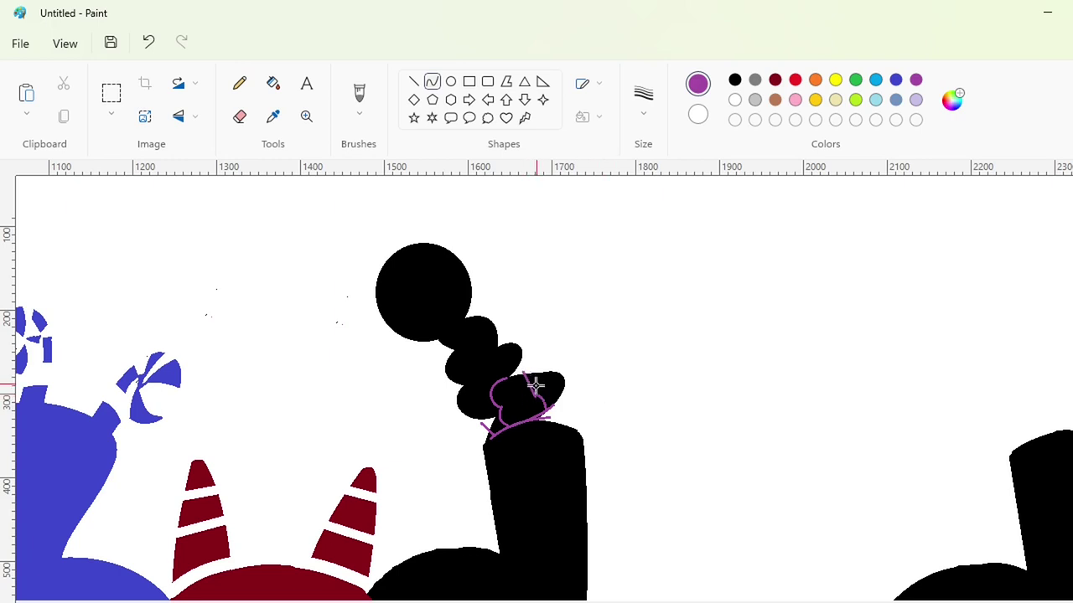
double_click(540, 384)
Draw a purple curve down the lowest loop's right end and nudge it left and slightly up
drag(543, 370, 560, 411)
double_click(570, 386)
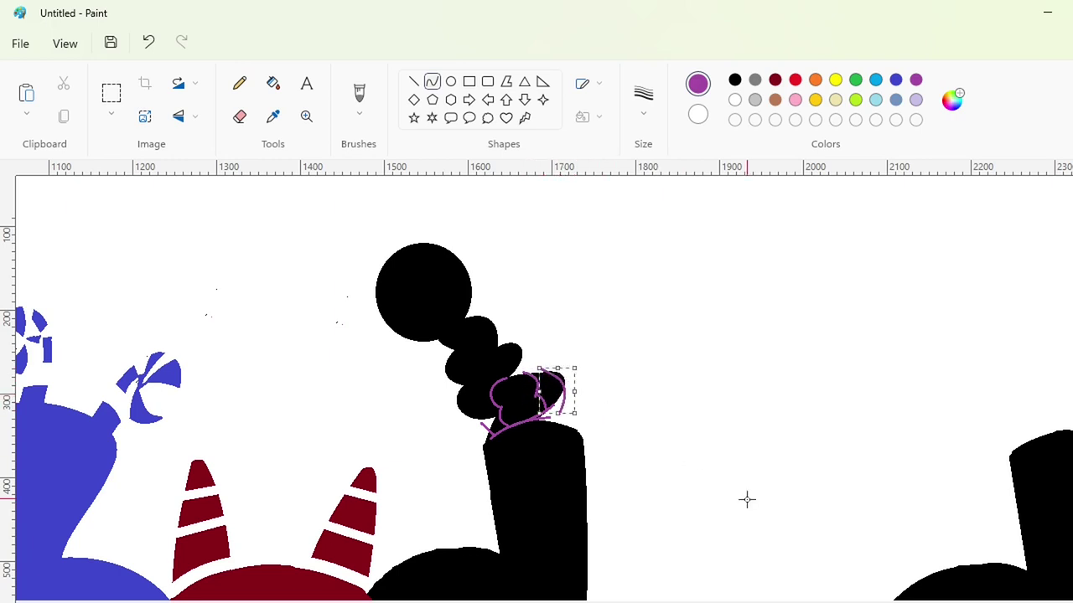
key(Left)
key(Left)
key(Left)
key(Left)
key(Left)
key(Left)
key(Left)
key(Left)
key(Left)
key(Left)
key(Left)
key(Up)
key(Up)
key(Left)
key(Left)
click(757, 481)
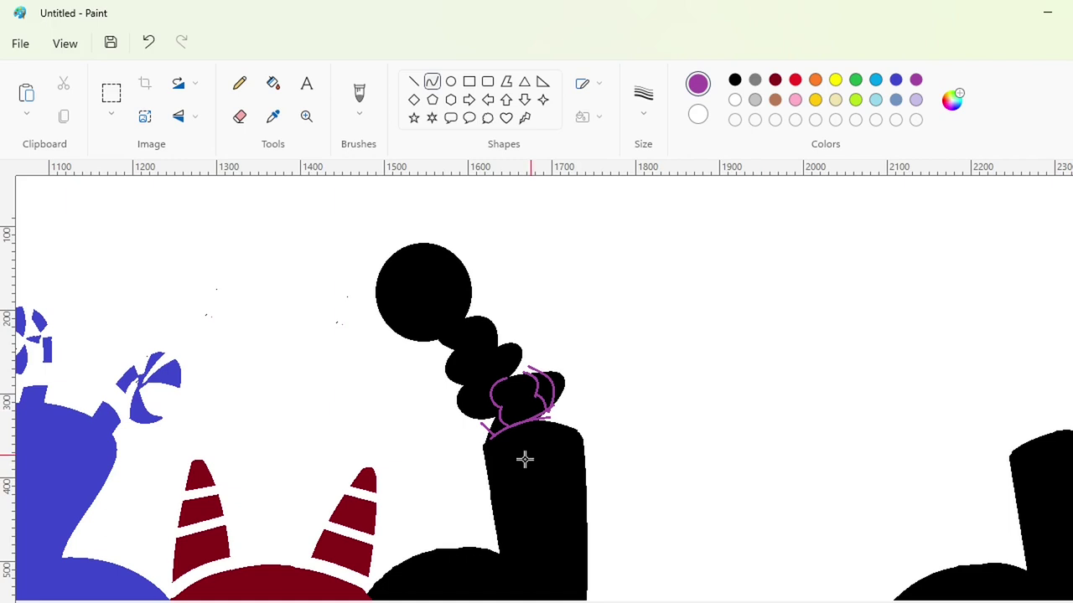
Draw a purple curve across the lower left loop of the coil
drag(464, 387, 496, 422)
click(458, 398)
click(486, 419)
click(592, 410)
Draw purple curves from the coil's middle out to its upper right and lower left edges
mouse_move(504, 379)
mouse_down()
mouse_move(480, 366)
mouse_move(511, 328)
mouse_up()
double_click(500, 366)
click(712, 360)
double_click(491, 344)
drag(752, 359, 753, 359)
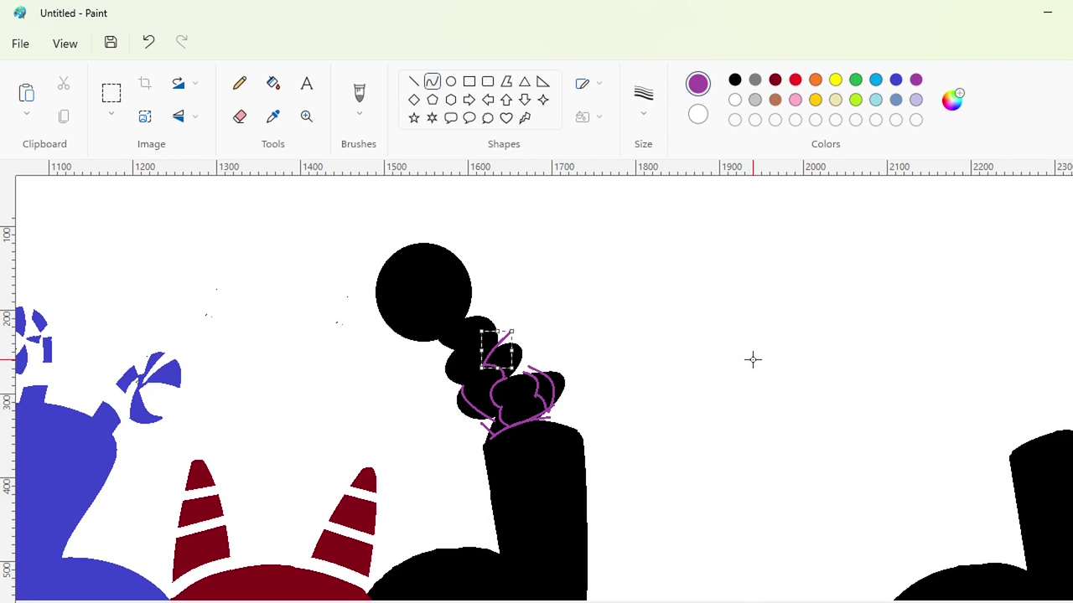
drag(481, 364, 453, 394)
Draw purple curves across the coil's upper loops, bending the second one towards the right edge
mouse_move(455, 350)
mouse_down()
mouse_move(480, 360)
mouse_move(482, 308)
mouse_up()
double_click(473, 351)
click(630, 319)
double_click(488, 333)
click(693, 296)
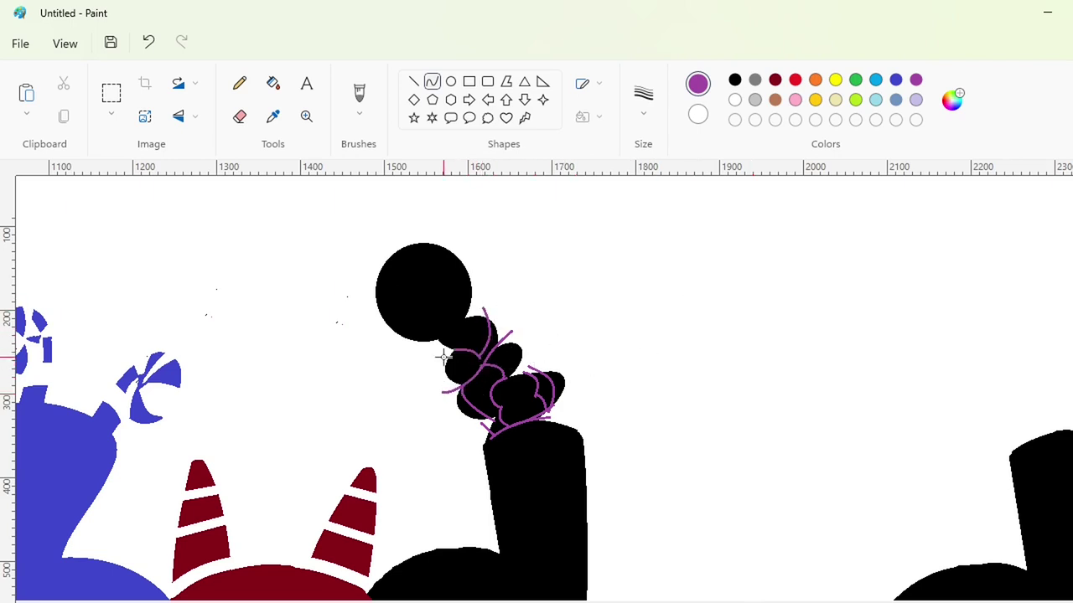
Mark the junction of the coil and the circle with a short purple line and a curve across the top loop
click(413, 82)
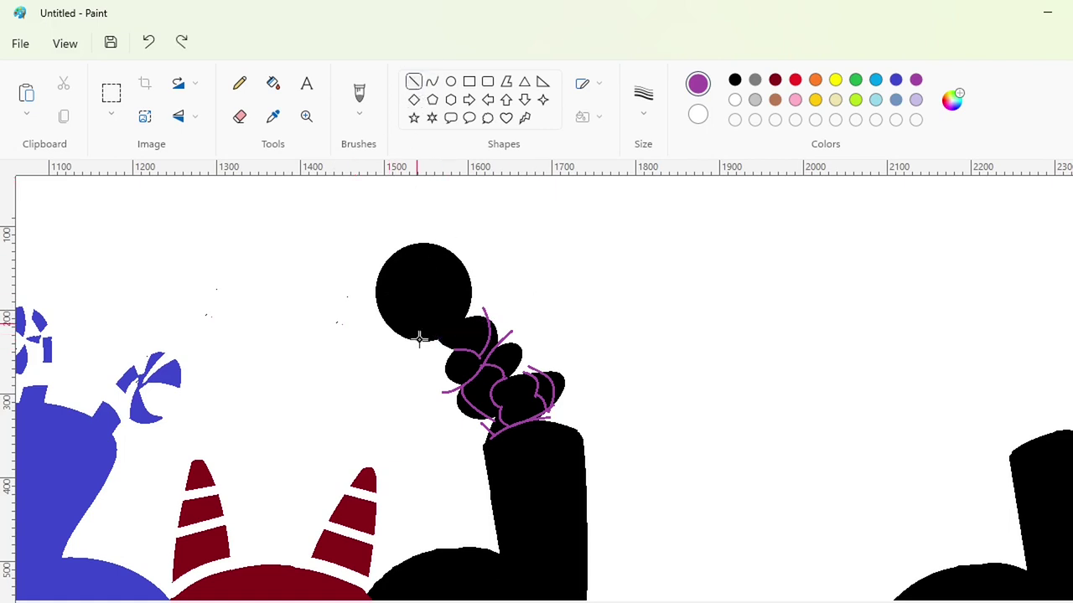
click(431, 81)
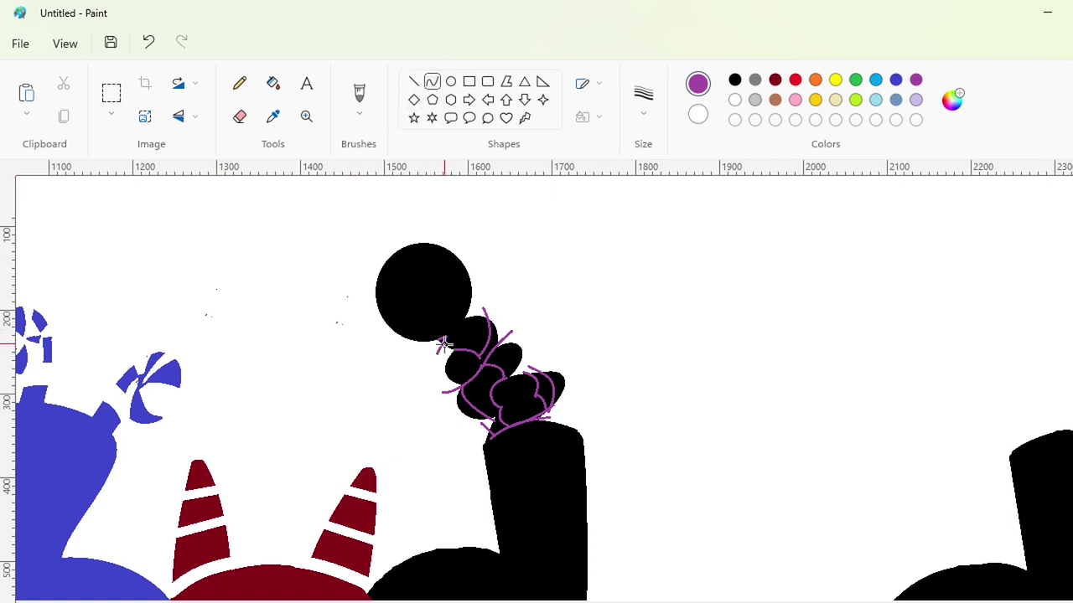
drag(437, 352, 471, 340)
click(414, 82)
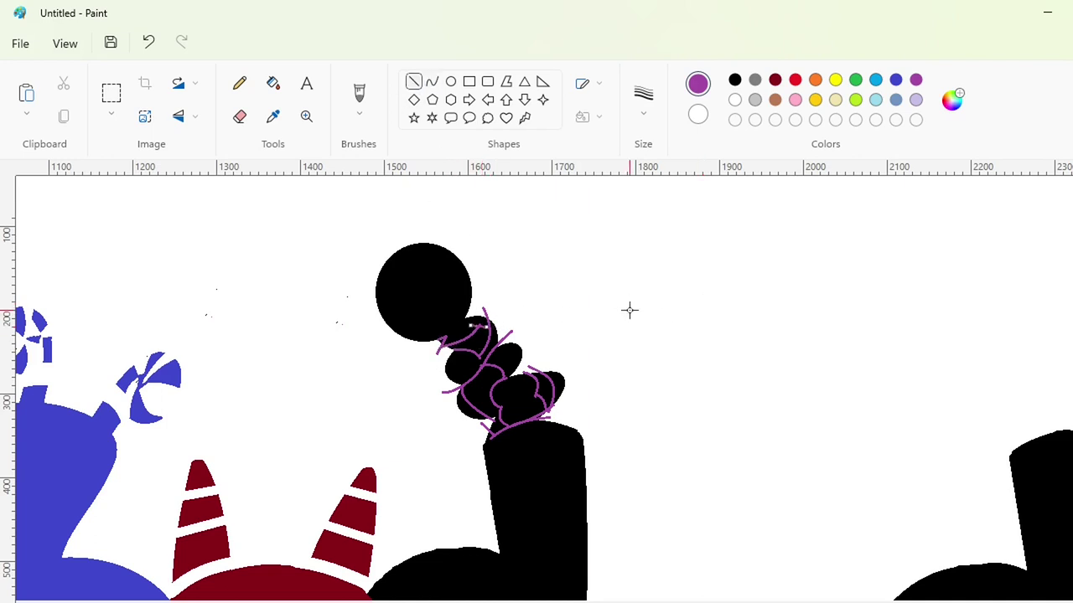
key(ctrl+z)
Fill the coil sections enclosed between the purple curves with purple
click(273, 83)
click(482, 338)
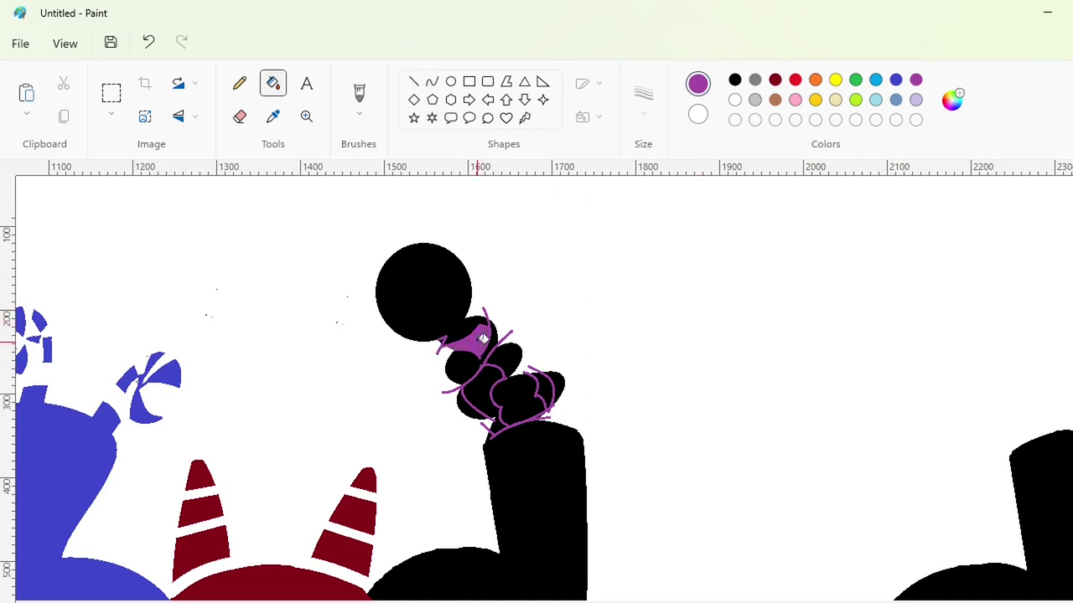
click(486, 381)
click(548, 388)
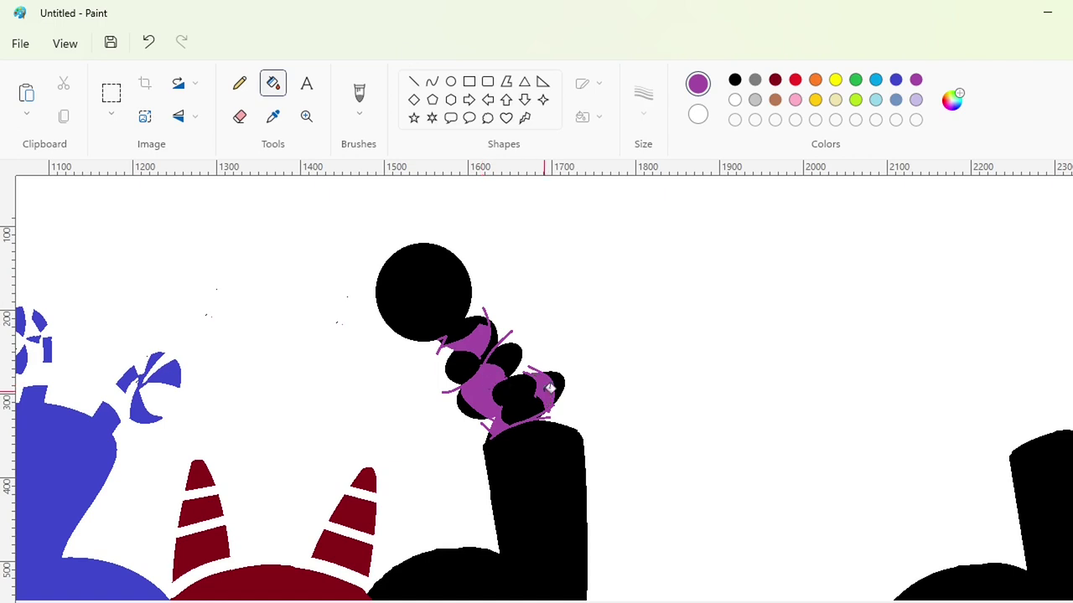
Fill the coil's purple sections white and select the Pencil
click(737, 100)
click(486, 384)
click(478, 351)
click(240, 83)
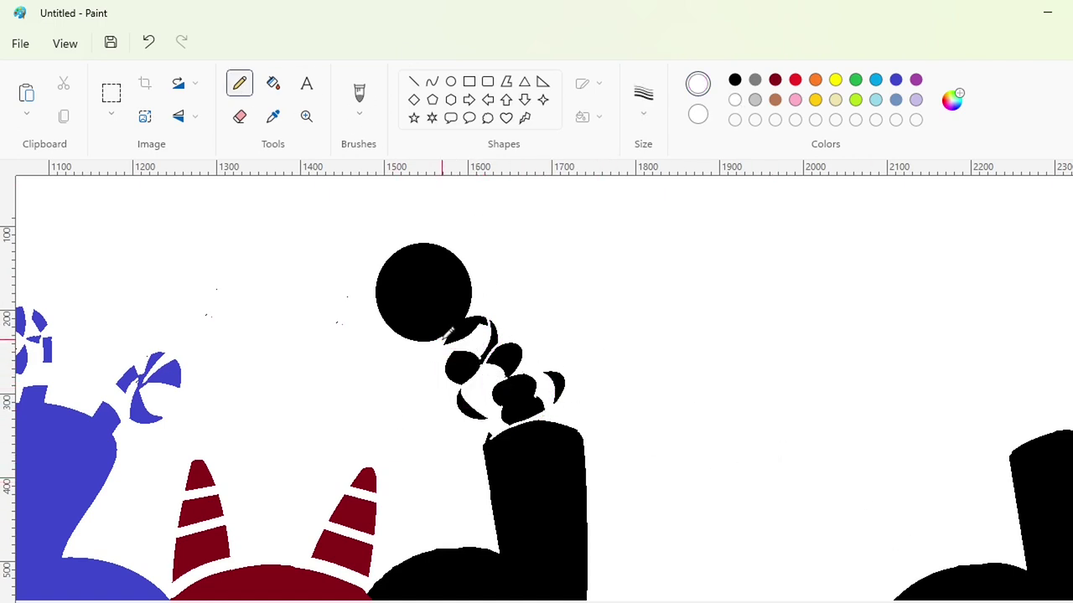
Copy the ball and coil above the last d and paste a copy into the blank area before the spare d
ctrl+scroll(959, 492, down, 2)
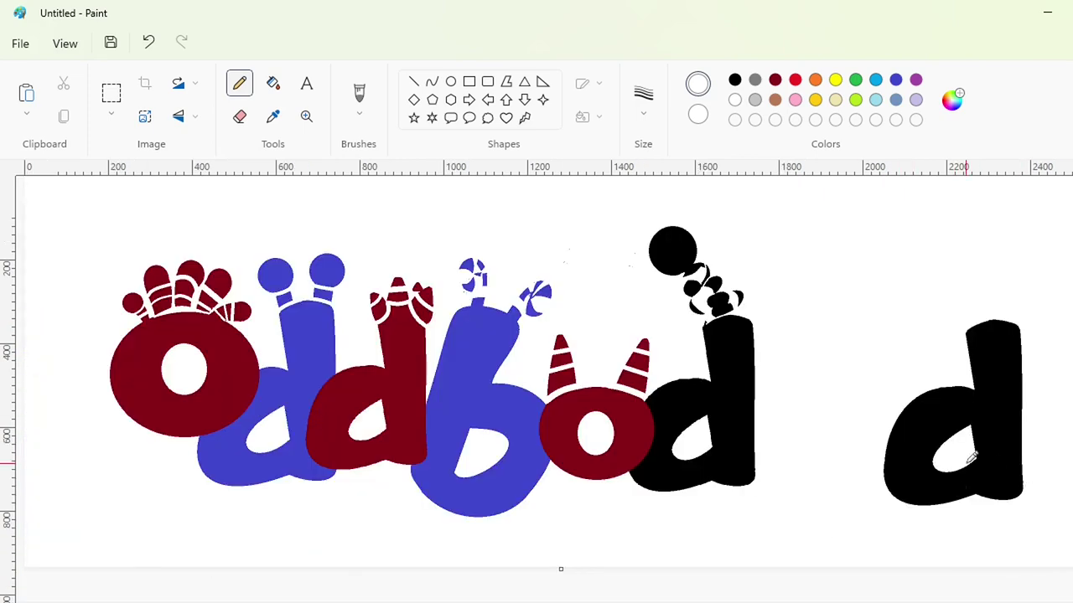
click(1068, 602)
drag(415, 601, 861, 589)
click(112, 93)
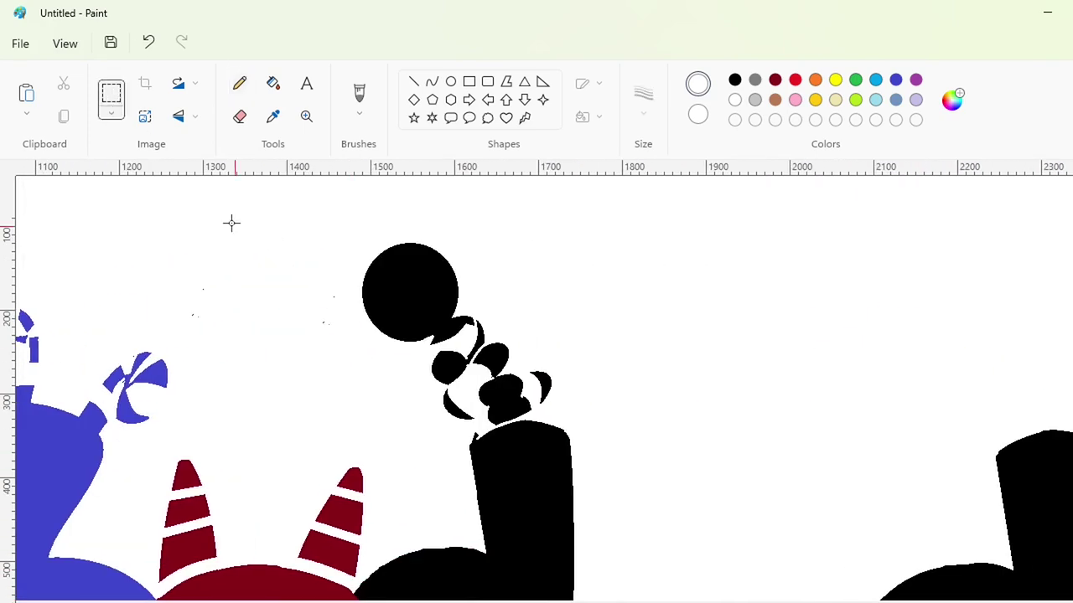
drag(256, 208, 643, 444)
key(ctrl+c)
key(ctrl+v)
drag(206, 279, 750, 305)
Erase the original ball and coil above the last d by filling their black pieces with white
click(413, 81)
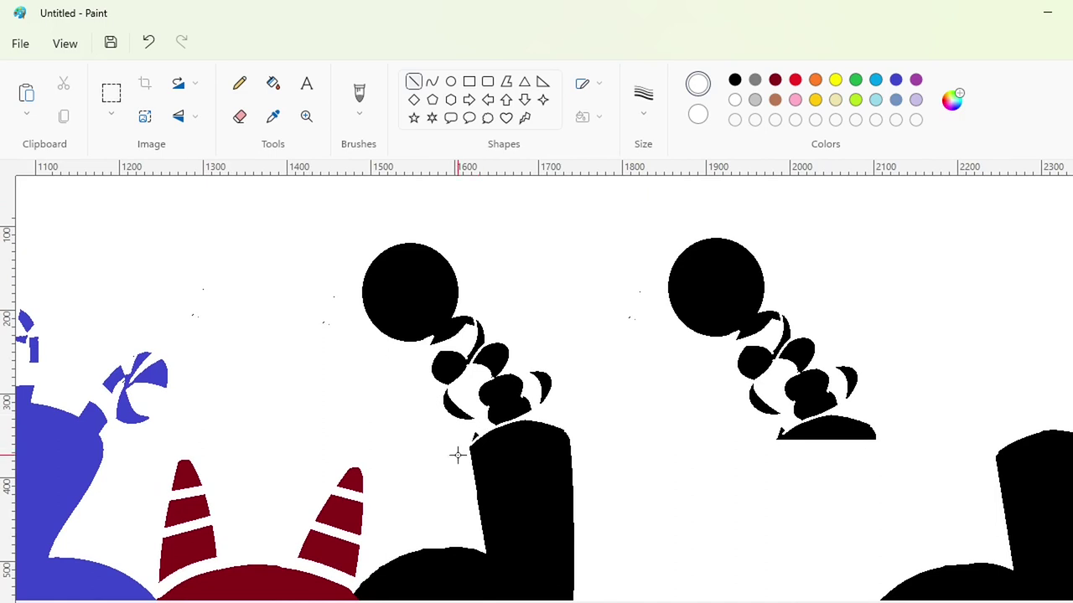
click(273, 83)
click(429, 304)
click(480, 336)
click(497, 361)
click(542, 387)
click(457, 406)
click(475, 436)
key(ctrl+v)
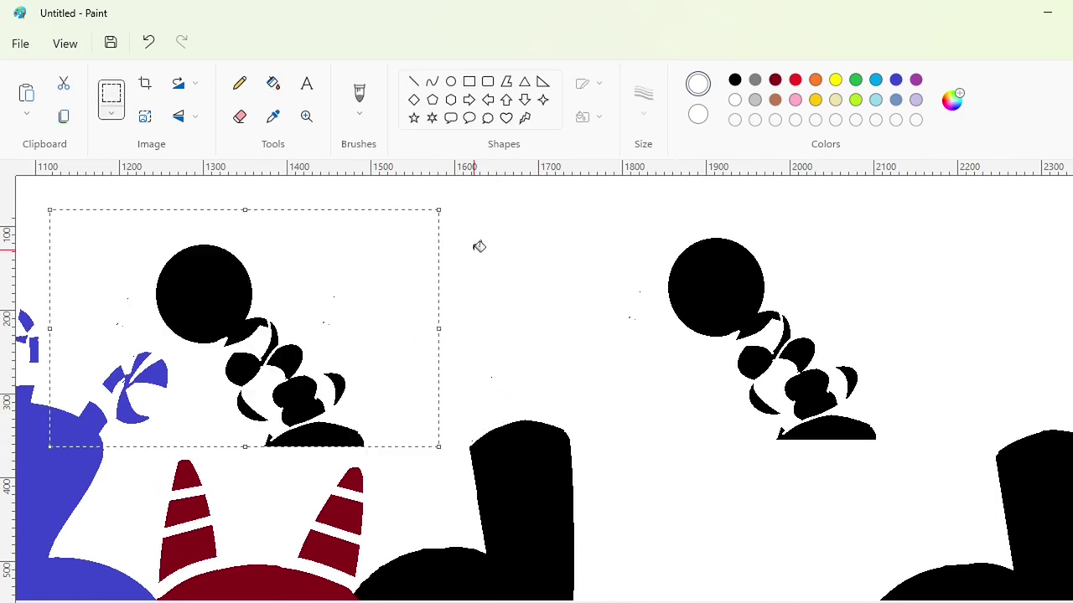
drag(438, 210, 402, 241)
drag(226, 337, 450, 338)
key(ctrl+z)
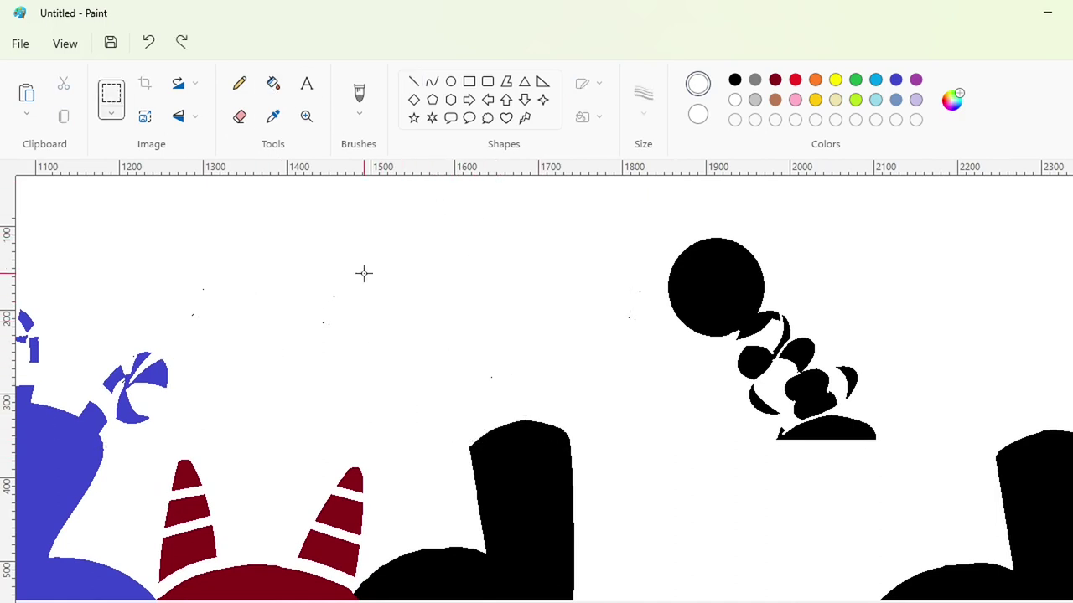
Paste the copied ball and coil, shrink it slightly and place it on top of the last d's stem
key(ctrl+v)
drag(438, 210, 400, 259)
drag(240, 357, 465, 356)
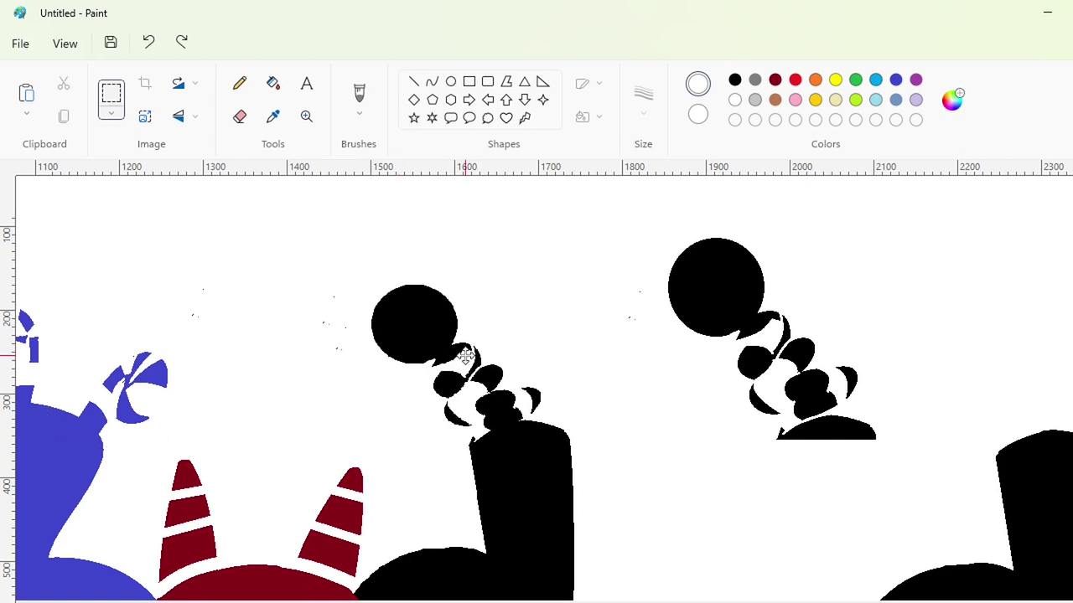
Cover the spare ball and coil with a solid-filled white rectangle and fill the spare d with white
click(994, 601)
click(469, 83)
click(590, 118)
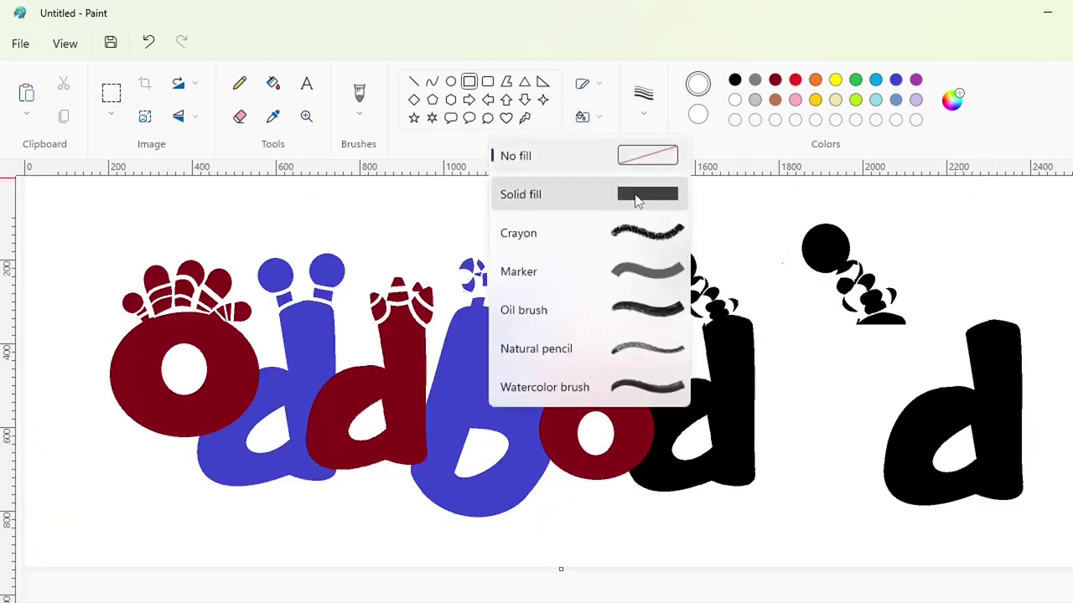
click(637, 200)
drag(807, 215, 919, 345)
drag(712, 220, 828, 272)
click(273, 83)
click(1013, 359)
Fill the last black d of the word with indigo
click(1071, 601)
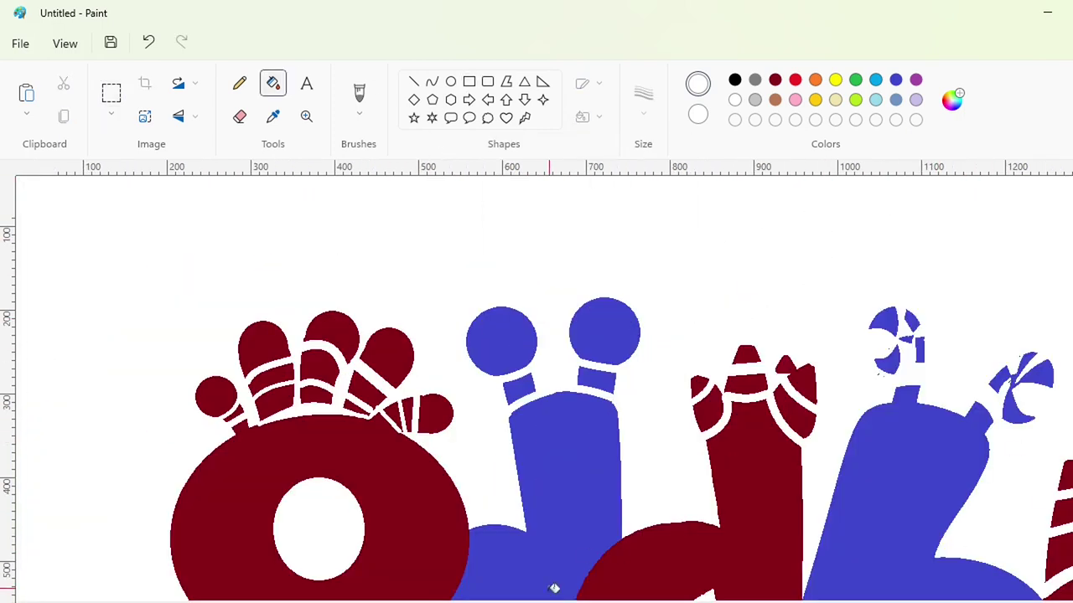
drag(553, 602, 1054, 602)
scroll(828, 438, down, 3)
click(432, 81)
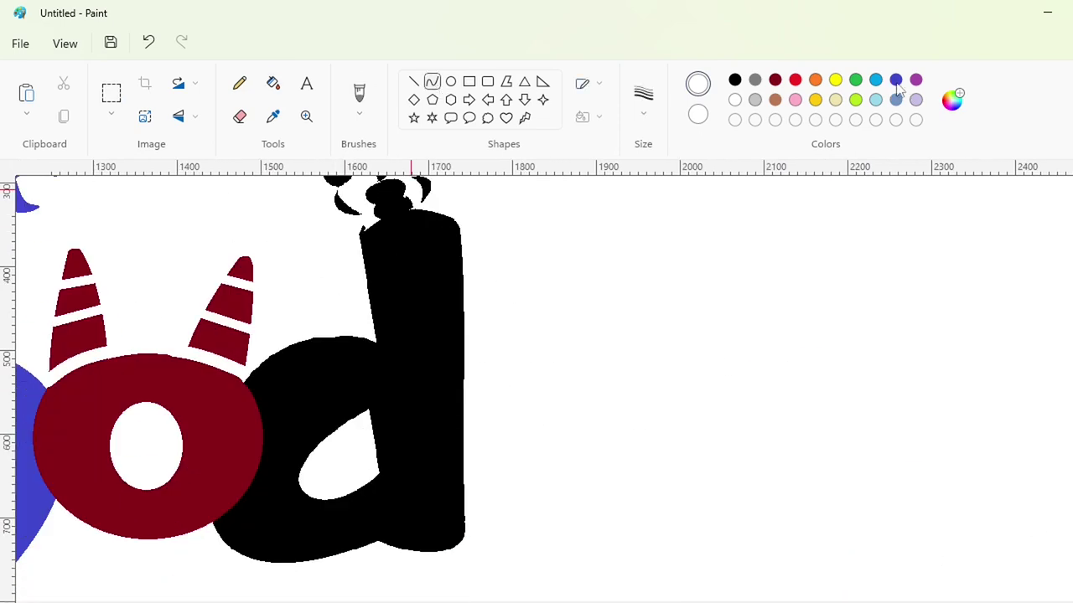
click(895, 80)
click(273, 83)
click(419, 419)
Fill the ball and the remaining black coil pieces above the last d with indigo
scroll(432, 394, up, 3)
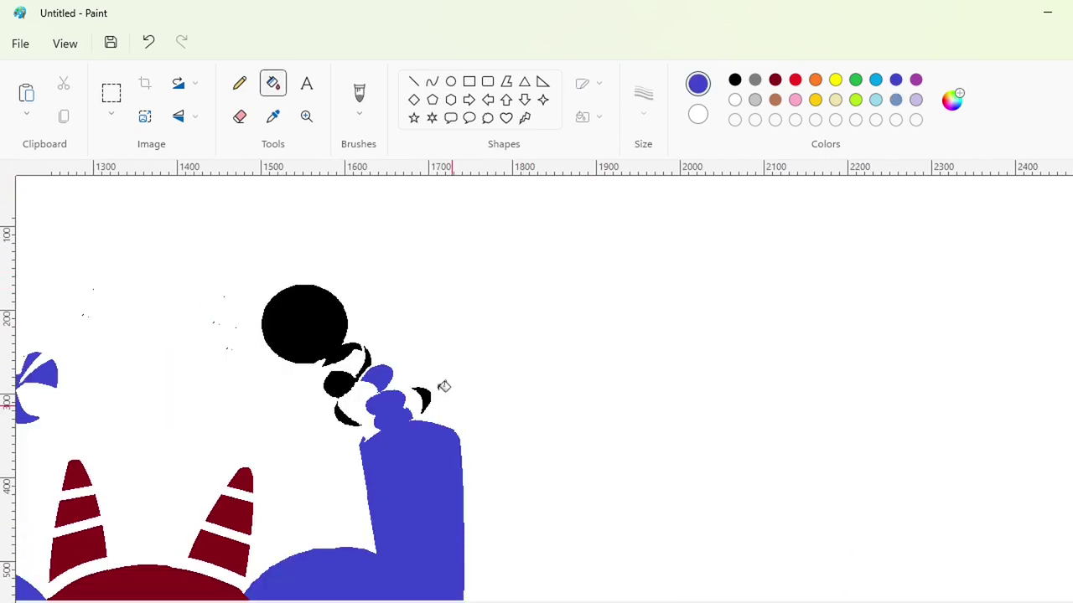
click(319, 331)
click(340, 384)
click(427, 393)
click(347, 417)
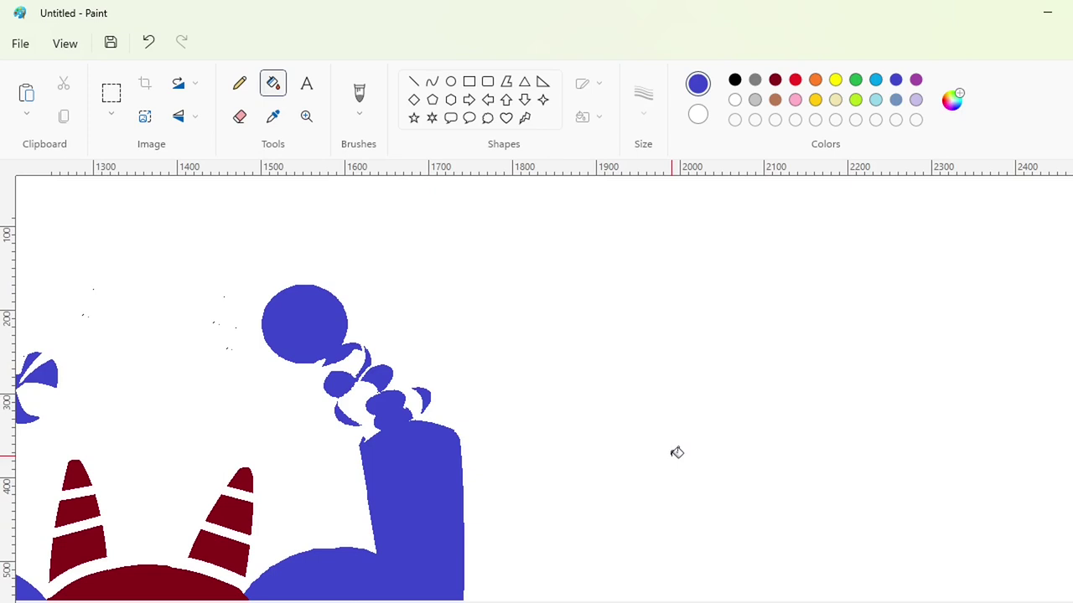
Draw a black arched curve from the last d's stem out to the right as the top edge of an s
scroll(677, 453, down, 1)
scroll(880, 478, down, 1)
click(431, 82)
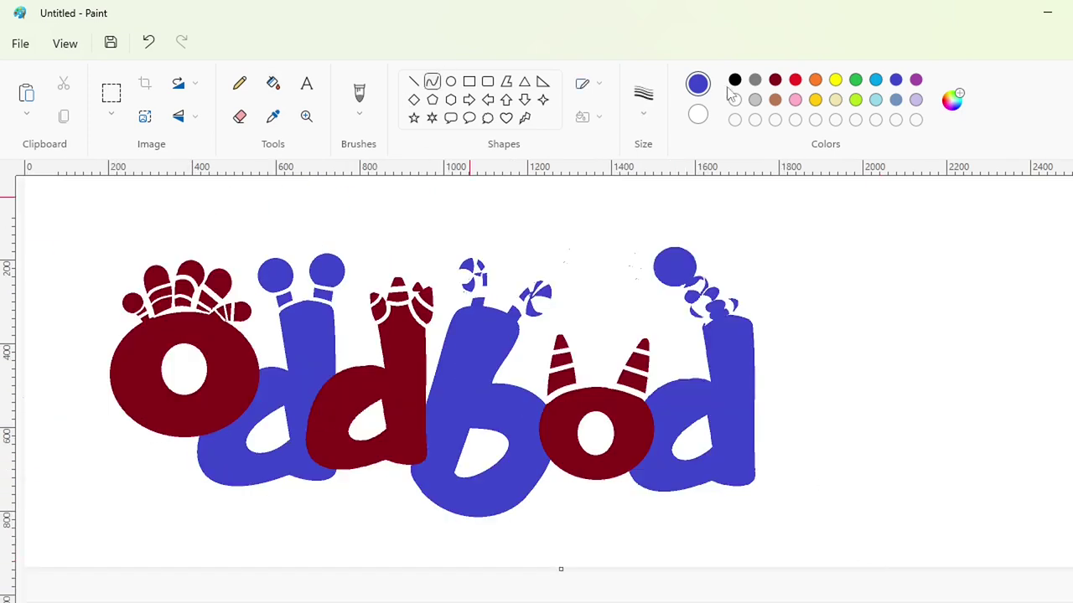
click(734, 82)
click(643, 99)
click(662, 259)
drag(748, 387, 851, 371)
drag(772, 379, 773, 375)
click(827, 367)
key(Up)
key(Up)
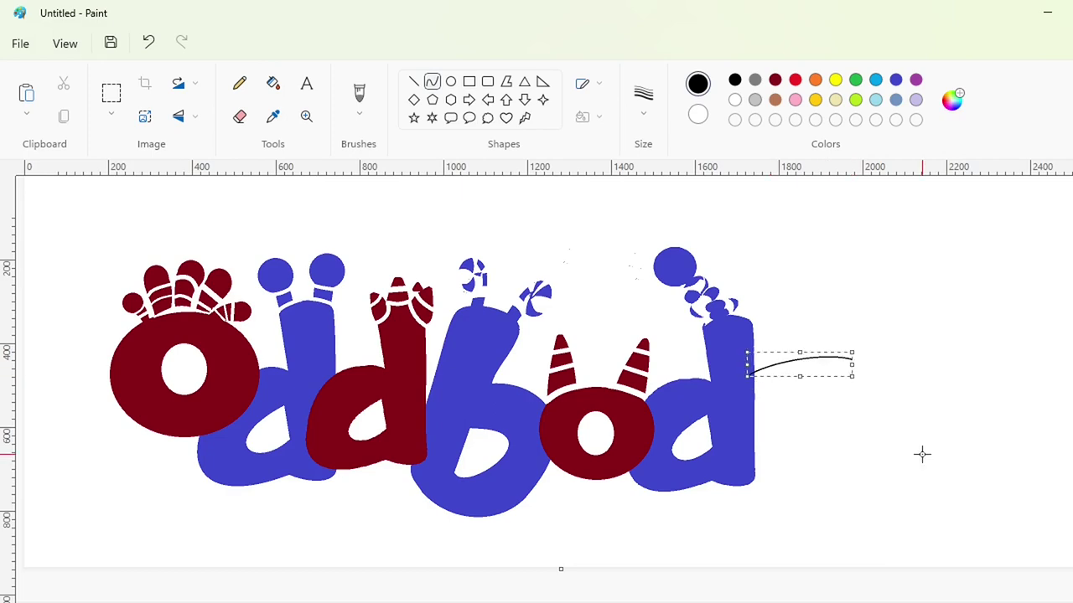
Extend the s outline with a black curve from the arc's left end, bending around and diagonally down to the right
scroll(1010, 539, up, 2)
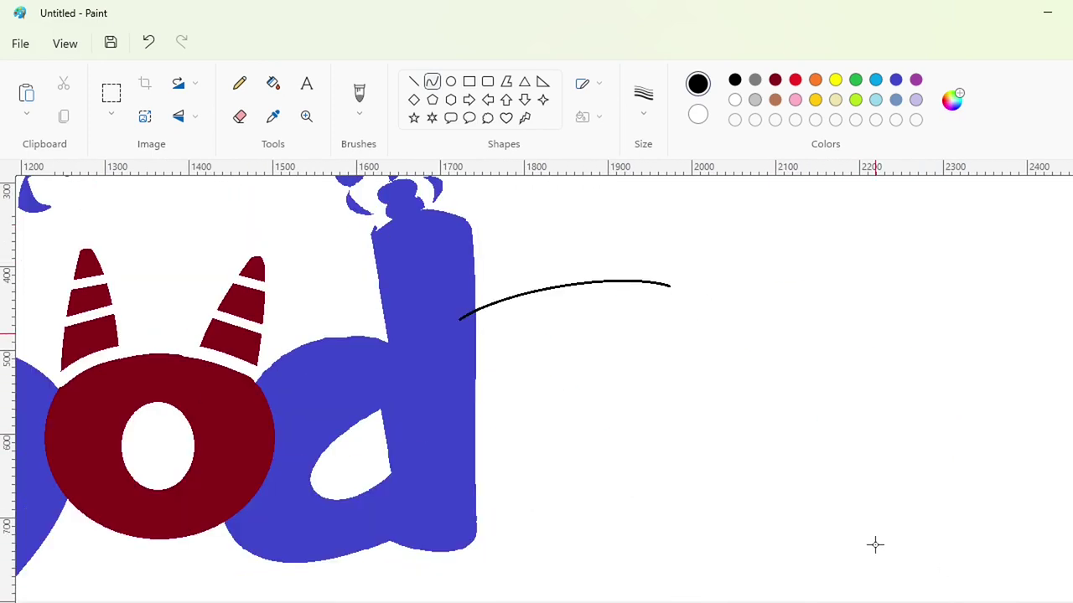
drag(457, 321, 618, 450)
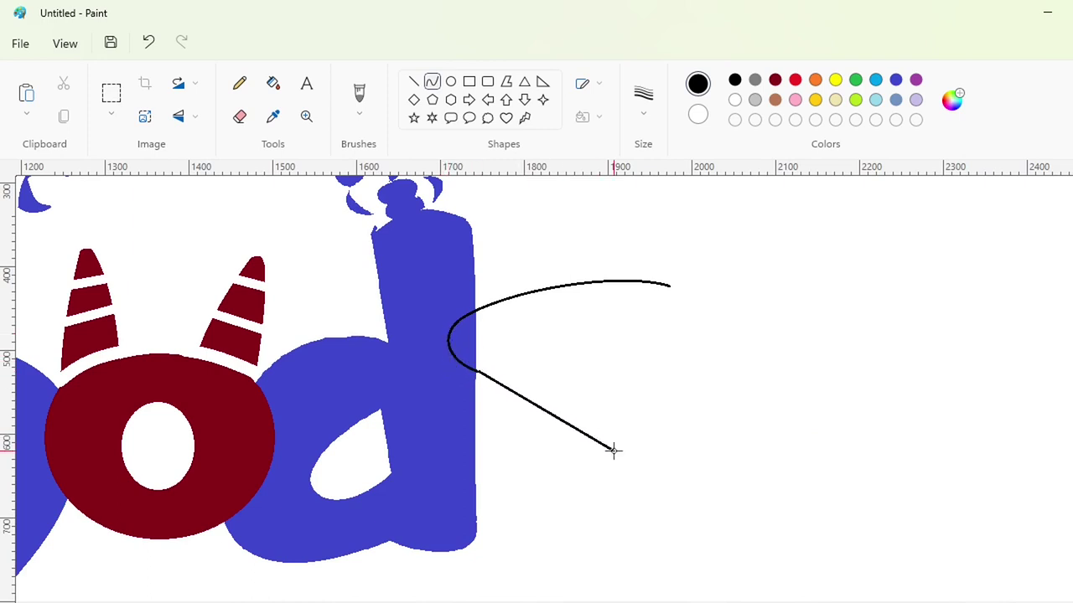
key(ctrl+z)
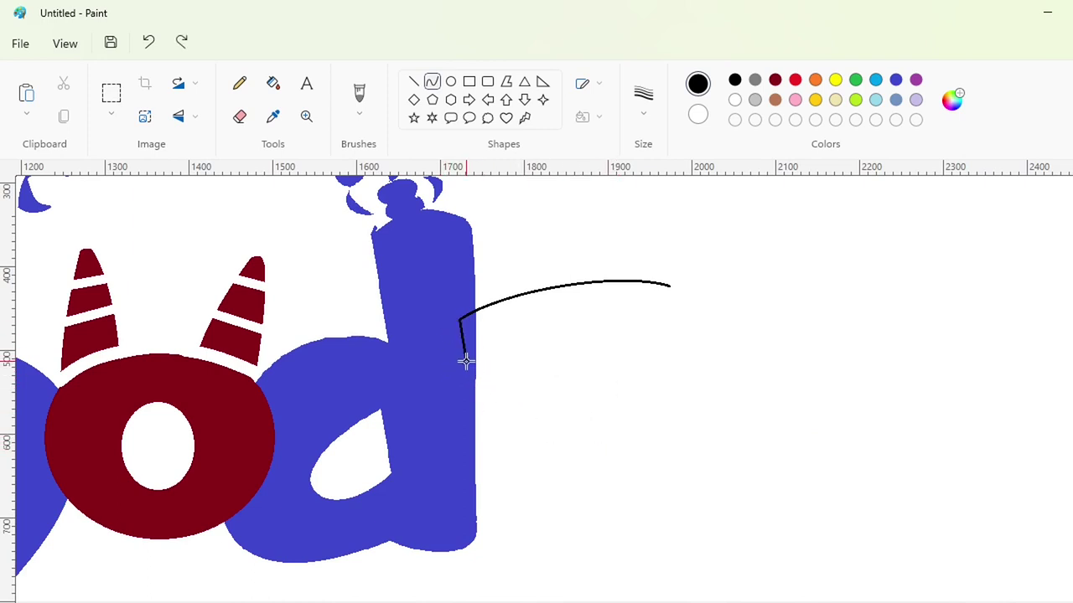
mouse_move(457, 332)
mouse_down()
mouse_move(445, 350)
mouse_move(464, 368)
mouse_move(596, 458)
mouse_up()
drag(494, 390, 489, 395)
Outline the s's lower hook, rounded base, right side and upper tip with connected black curves
mouse_move(545, 428)
mouse_down()
mouse_move(558, 428)
mouse_move(489, 403)
mouse_up()
click(674, 419)
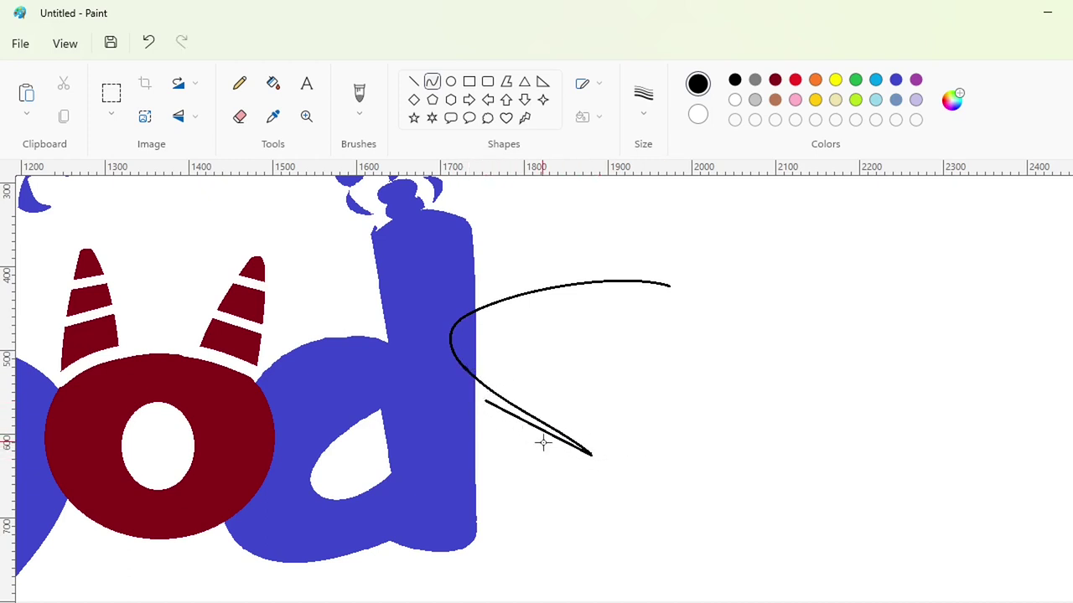
drag(541, 443, 508, 454)
drag(486, 401, 425, 416)
mouse_move(453, 409)
mouse_down()
mouse_move(452, 396)
mouse_move(514, 476)
mouse_move(660, 484)
mouse_up()
click(671, 366)
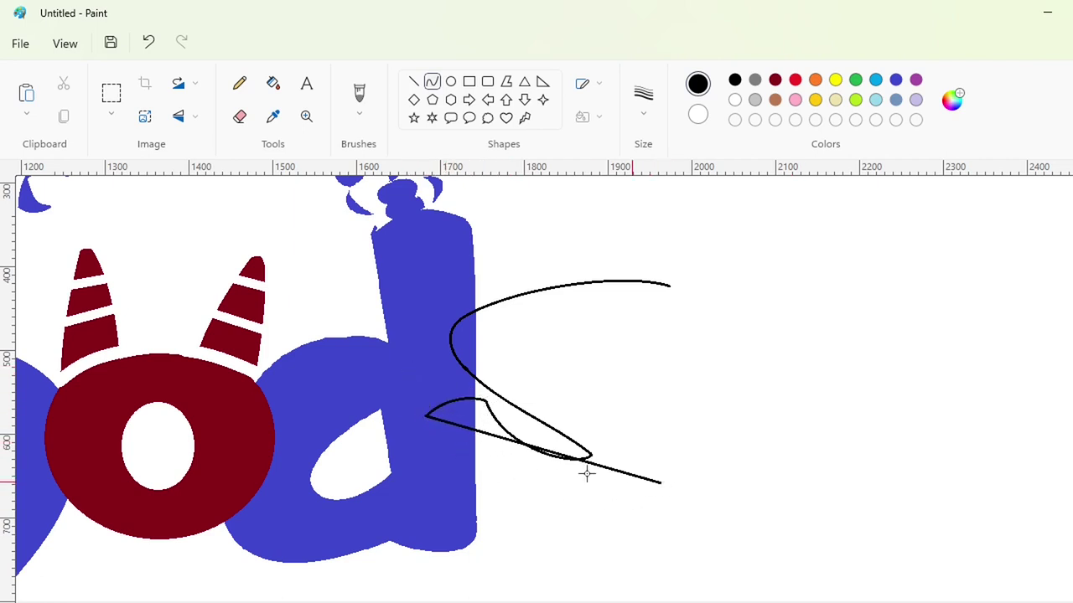
mouse_move(586, 472)
mouse_down()
mouse_move(428, 514)
mouse_move(615, 568)
mouse_move(615, 550)
mouse_move(676, 477)
mouse_move(629, 428)
mouse_move(608, 362)
mouse_move(573, 360)
mouse_move(650, 347)
mouse_move(592, 335)
mouse_move(668, 300)
mouse_move(692, 316)
mouse_up()
Remove the ill-fitting curve segment at the s's upper tip by filling it with white
click(239, 117)
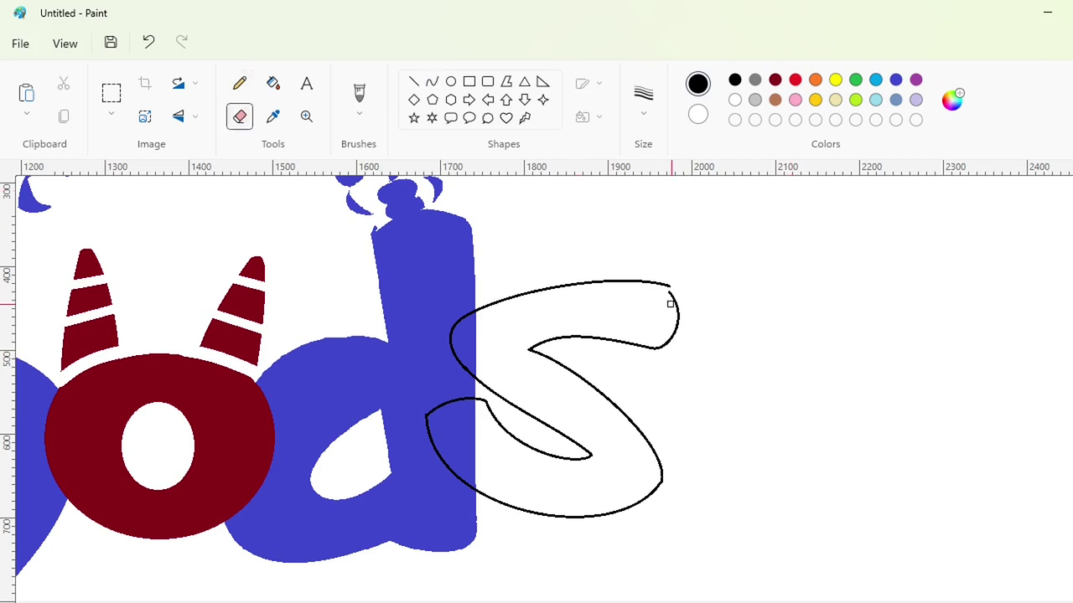
click(273, 83)
click(674, 299)
key(ctrl+z)
click(734, 100)
click(673, 301)
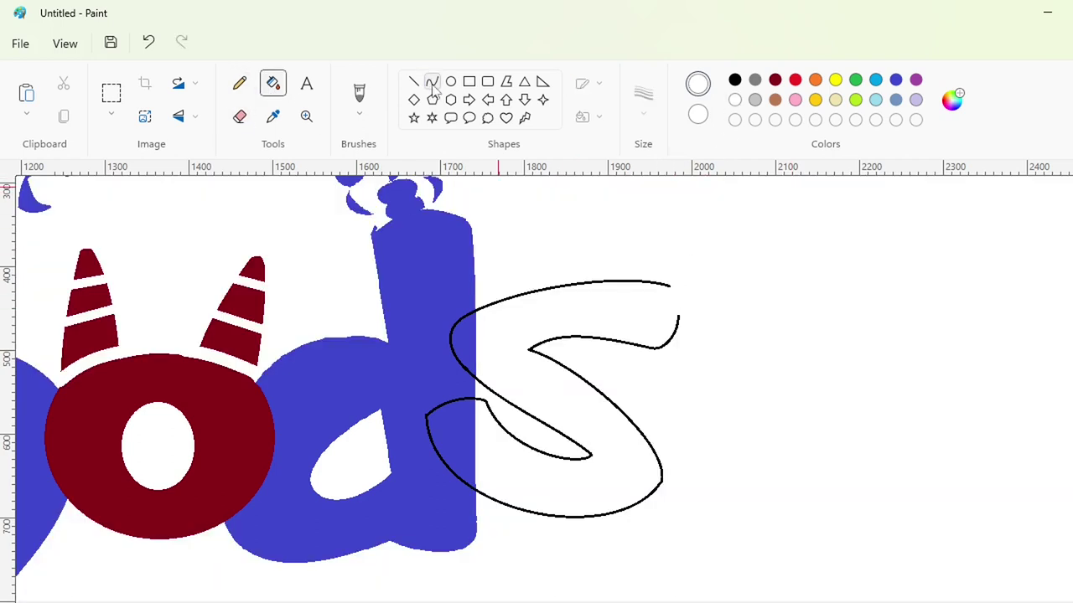
Close the gap at the s's upper tip with a short black curve
click(433, 82)
click(735, 80)
mouse_move(669, 287)
mouse_down()
mouse_move(678, 315)
mouse_move(681, 294)
mouse_up()
click(763, 289)
Fill the whole s with black, including the parts overlapping the last d
click(273, 83)
click(536, 482)
click(457, 440)
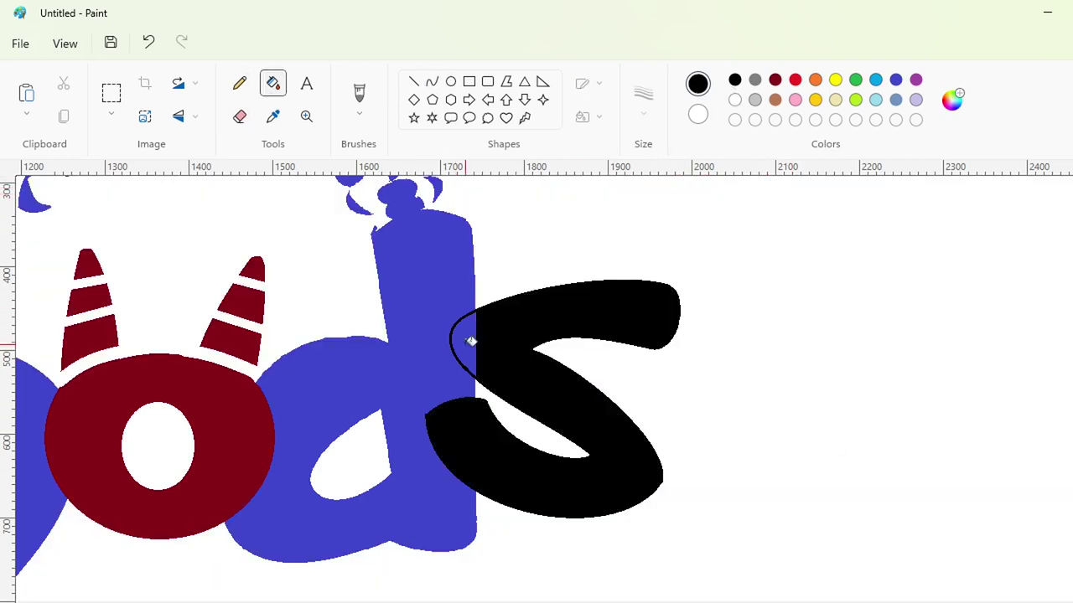
click(470, 342)
Draw a black oval above the s's upper arm and fill it with black
click(1003, 602)
ctrl+scroll(988, 582, up, 2)
scroll(989, 582, down, 2)
click(413, 82)
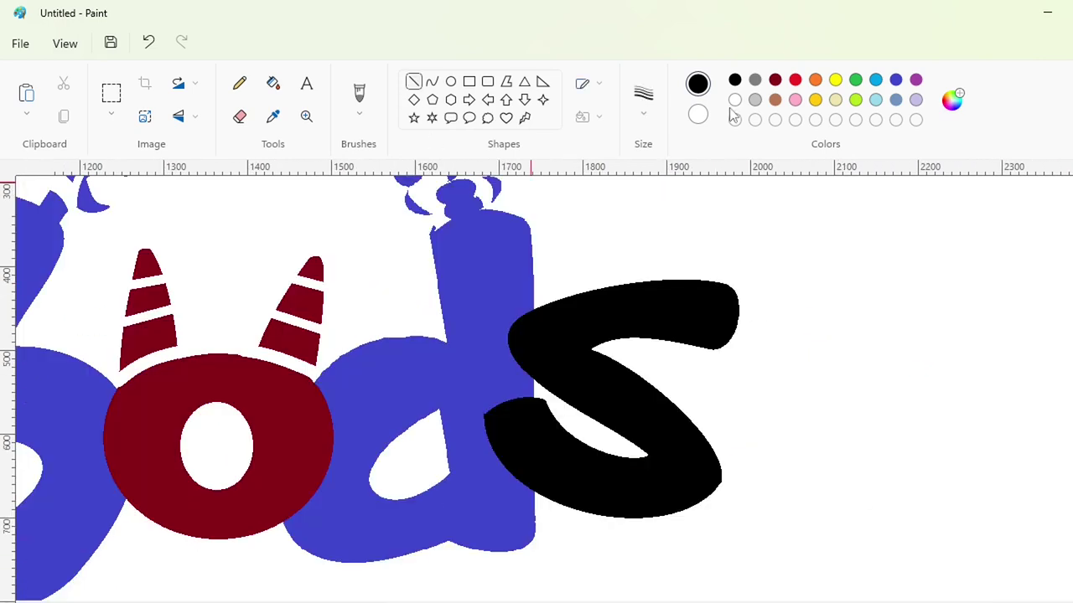
click(896, 79)
click(643, 94)
click(653, 231)
scroll(482, 198, up, 2)
click(450, 82)
click(734, 80)
mouse_move(636, 243)
mouse_down()
mouse_move(704, 308)
mouse_move(685, 386)
mouse_up()
click(273, 83)
click(663, 274)
Draw an 8px black curve from the base of the oval down to the top of the s
click(431, 81)
click(643, 97)
click(673, 262)
click(679, 337)
click(685, 357)
click(843, 356)
Draw a second black curve for the stalk's right edge and fill the stalk between both curves with black
click(644, 100)
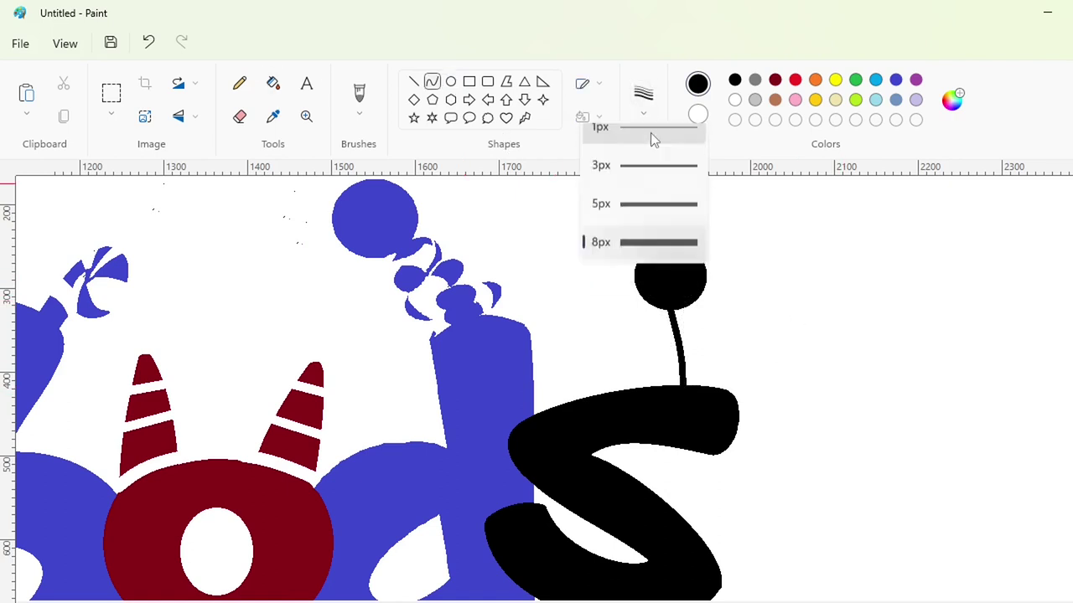
click(668, 261)
mouse_move(689, 304)
mouse_down()
mouse_move(710, 387)
mouse_move(741, 377)
mouse_up()
click(709, 329)
click(273, 83)
click(686, 341)
Draw a horizontal purple line across the stalk's lower end, nudge it left and up, and thicken it into a wide band
click(432, 82)
click(916, 80)
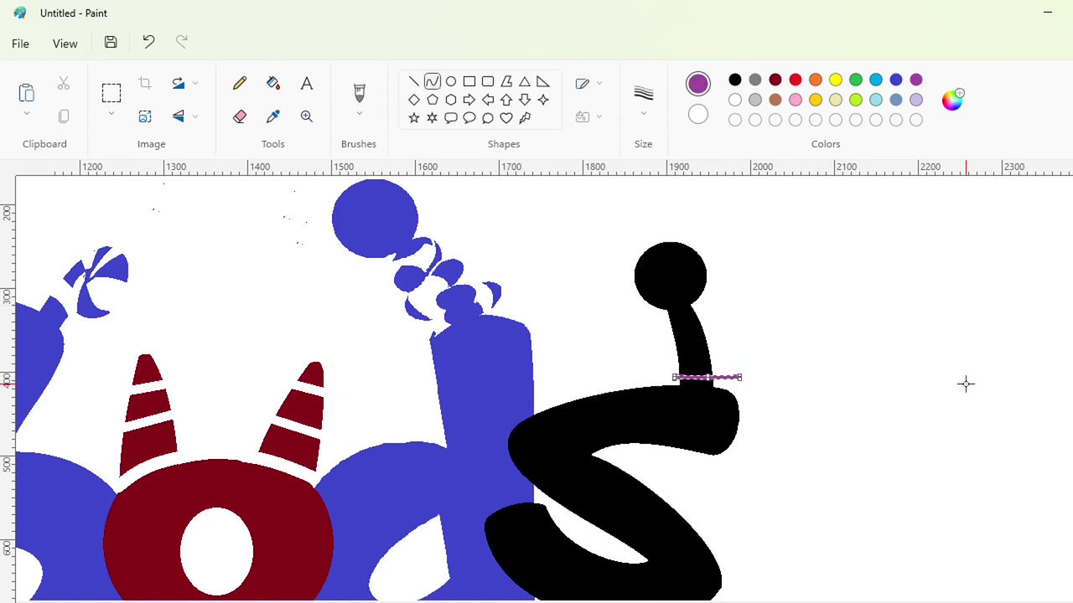
key(Left)
key(Left)
key(Left)
key(Left)
key(Left)
key(Up)
key(Up)
key(Up)
key(Up)
key(Up)
key(Up)
key(Up)
key(Up)
key(ctrl+plus)
key(ctrl+plus)
key(ctrl+plus)
key(ctrl+plus)
key(ctrl+plus)
key(ctrl+plus)
key(ctrl+plus)
key(ctrl+plus)
key(ctrl+plus)
key(ctrl+plus)
key(ctrl+plus)
key(ctrl+plus)
key(ctrl+plus)
key(ctrl+plus)
key(ctrl+plus)
key(ctrl+plus)
key(ctrl+plus)
key(ctrl+plus)
key(ctrl+plus)
key(Up)
key(Up)
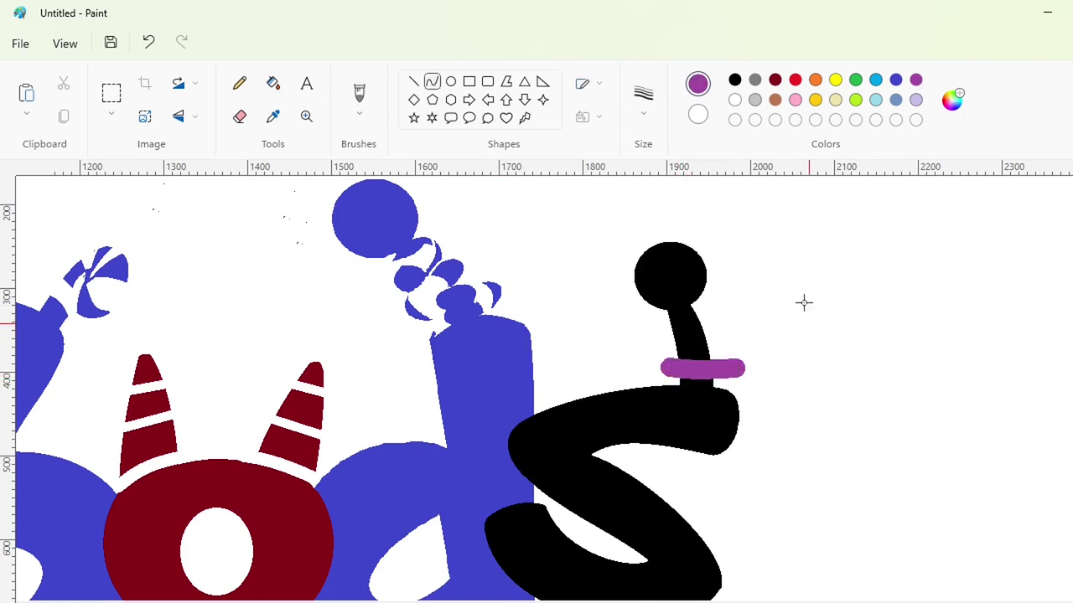
Draw a thinner purple curve across the junction of the oval and the stalk, bending it downward
click(643, 100)
click(670, 263)
drag(655, 314, 714, 293)
click(694, 317)
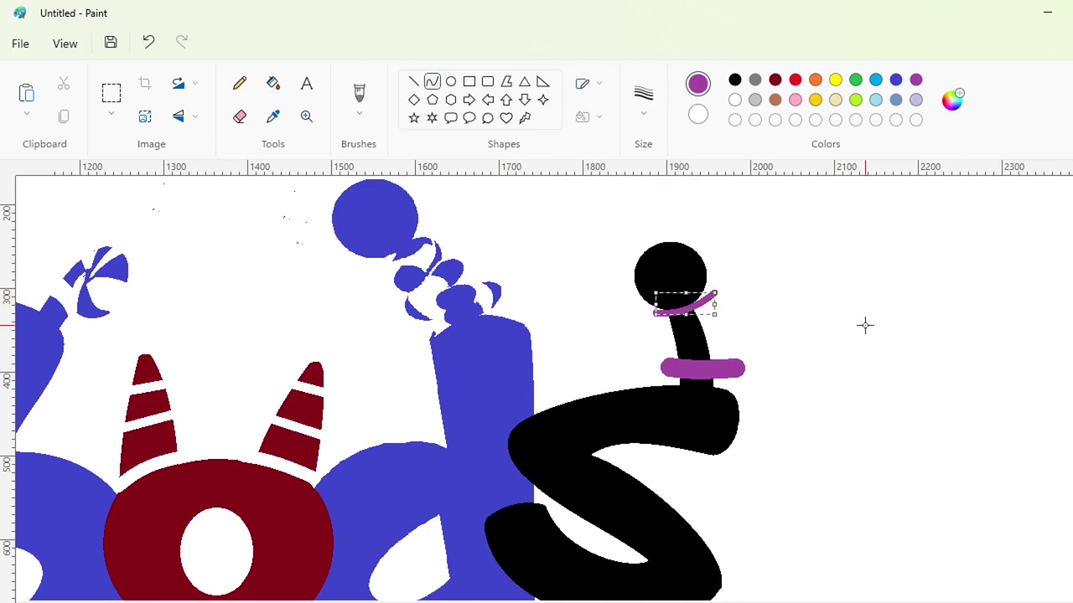
Thicken the purple curve under the black oval and nudge it slightly downward
key(ctrl+plus)
key(ctrl+plus)
key(ctrl+plus)
key(ctrl+plus)
key(ctrl+plus)
key(Down)
key(Down)
key(Down)
key(Down)
key(Down)
key(Down)
key(Down)
key(Down)
key(Down)
key(Up)
key(Up)
key(Up)
key(Up)
key(Up)
key(Up)
Fill both purple bands across the s's stalk with white to leave gaps in it
click(273, 83)
click(735, 100)
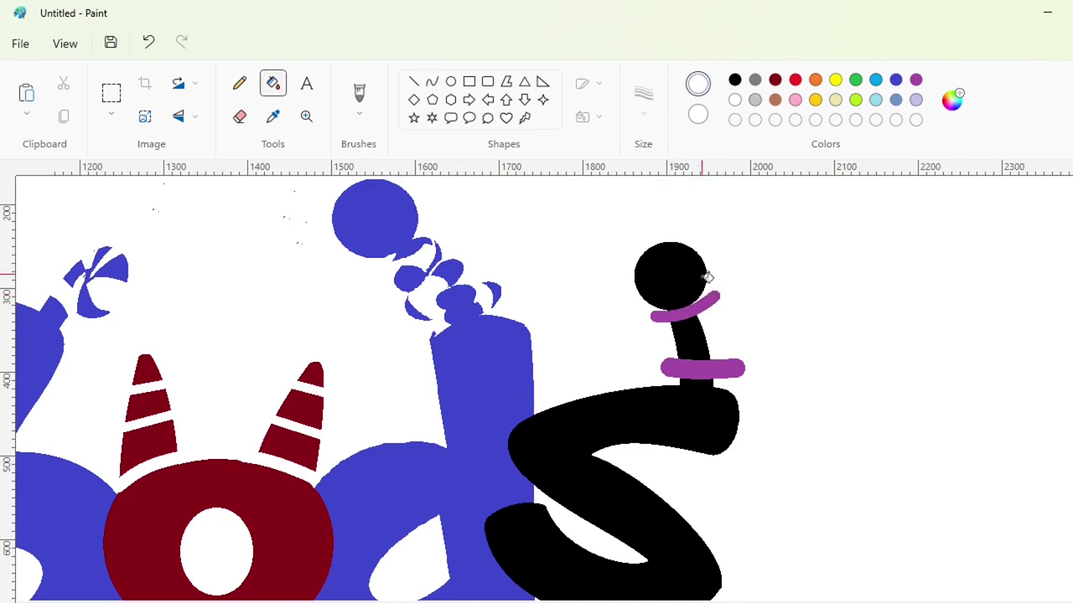
click(703, 306)
click(703, 368)
scroll(990, 458, down, 2)
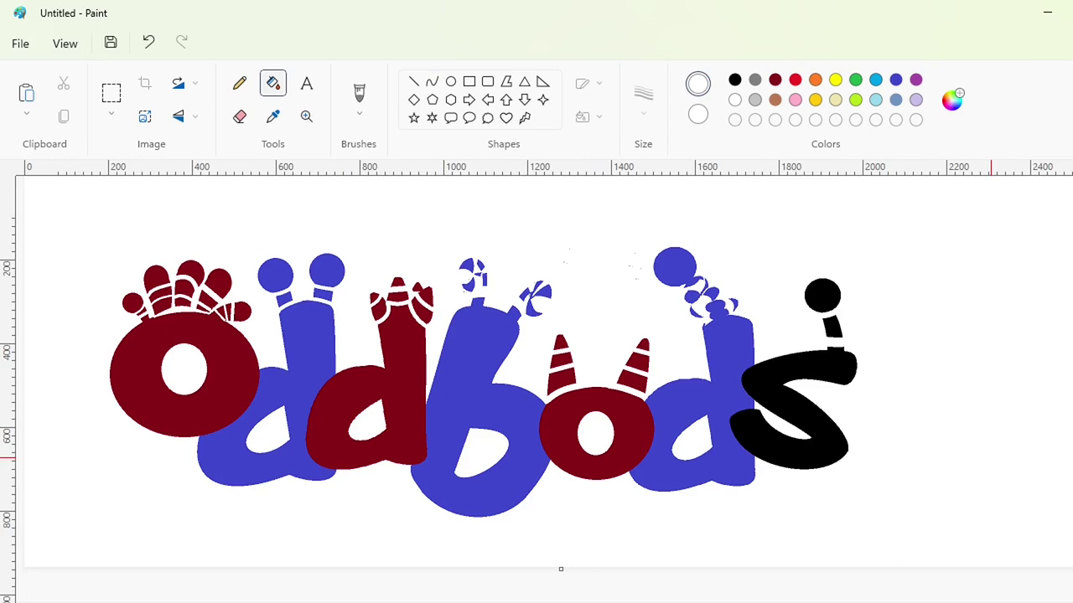
Trim the black stalk segment above the s with white straight lines, slanting its lower edge
key(ctrl+plus)
click(413, 81)
drag(689, 471, 770, 449)
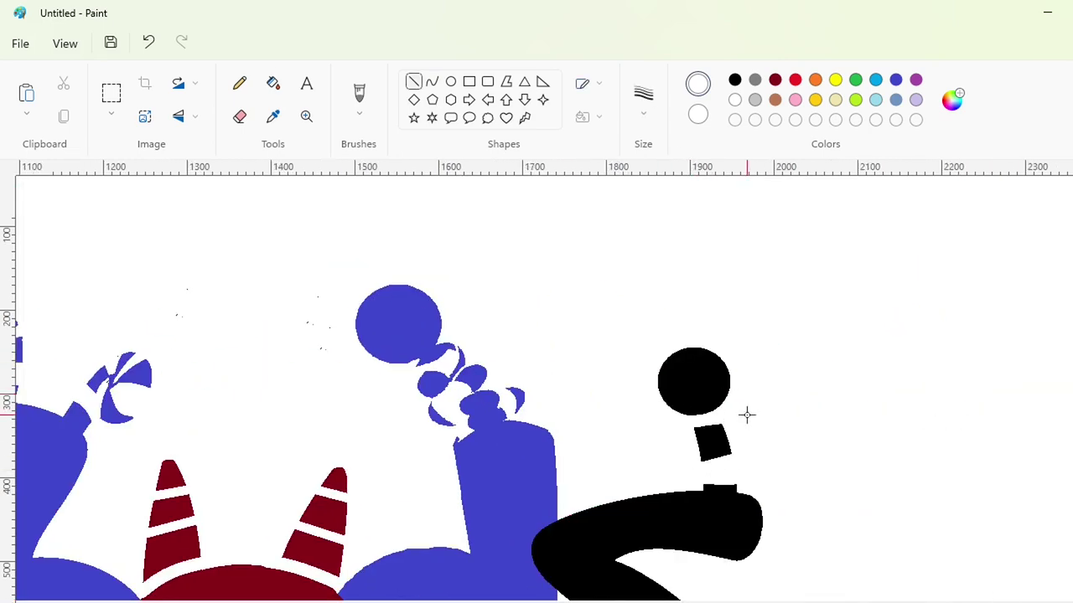
key(ctrl+minus)
click(987, 602)
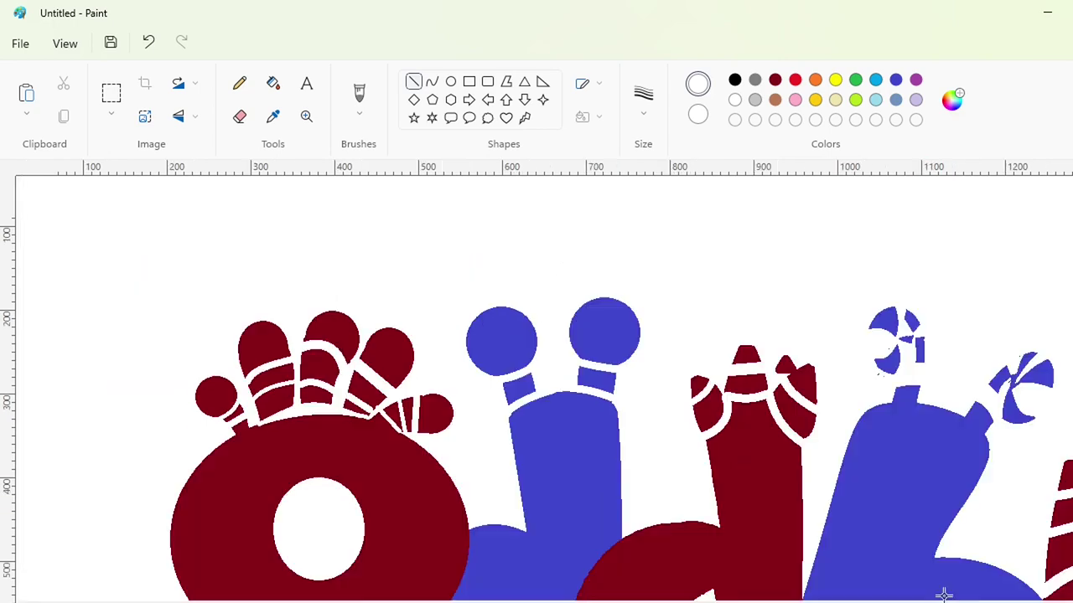
drag(560, 602, 991, 564)
drag(785, 432, 795, 464)
key(ctrl+minus)
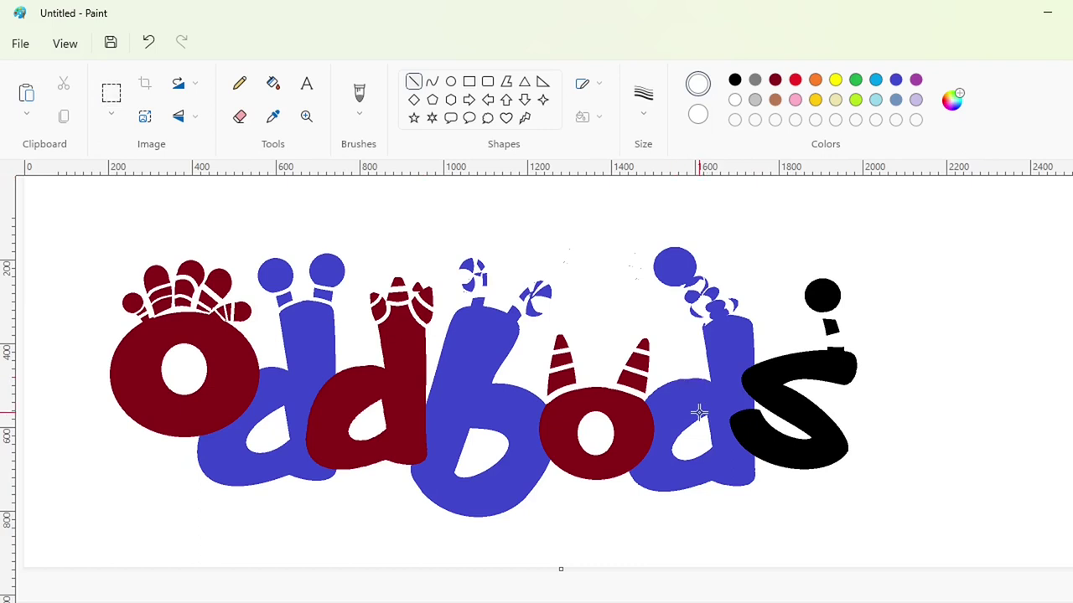
scroll(655, 213, down, 3)
scroll(747, 498, up, 5)
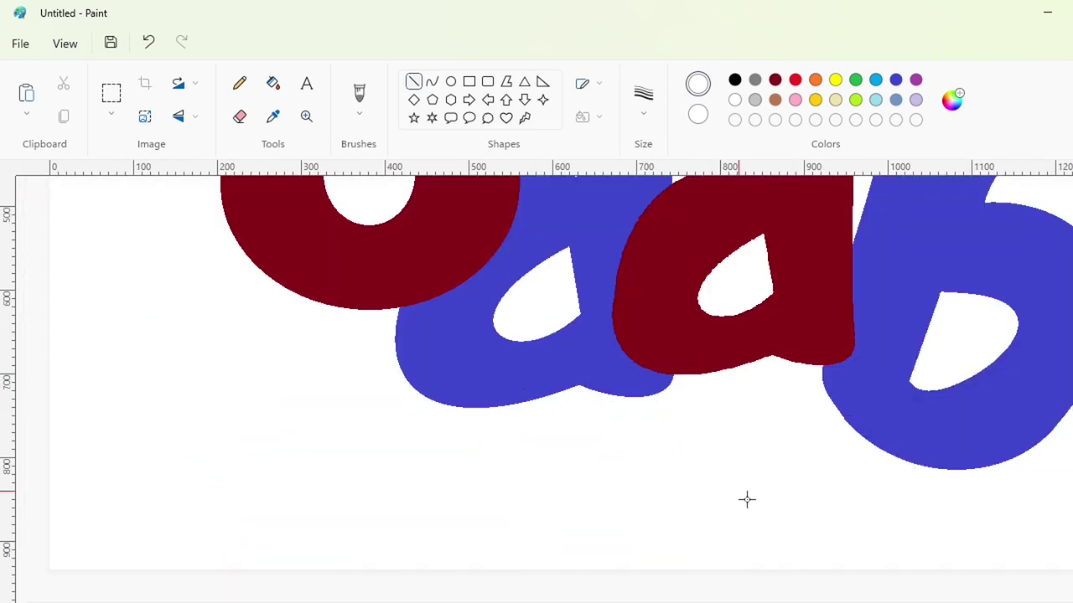
scroll(746, 498, down, 3)
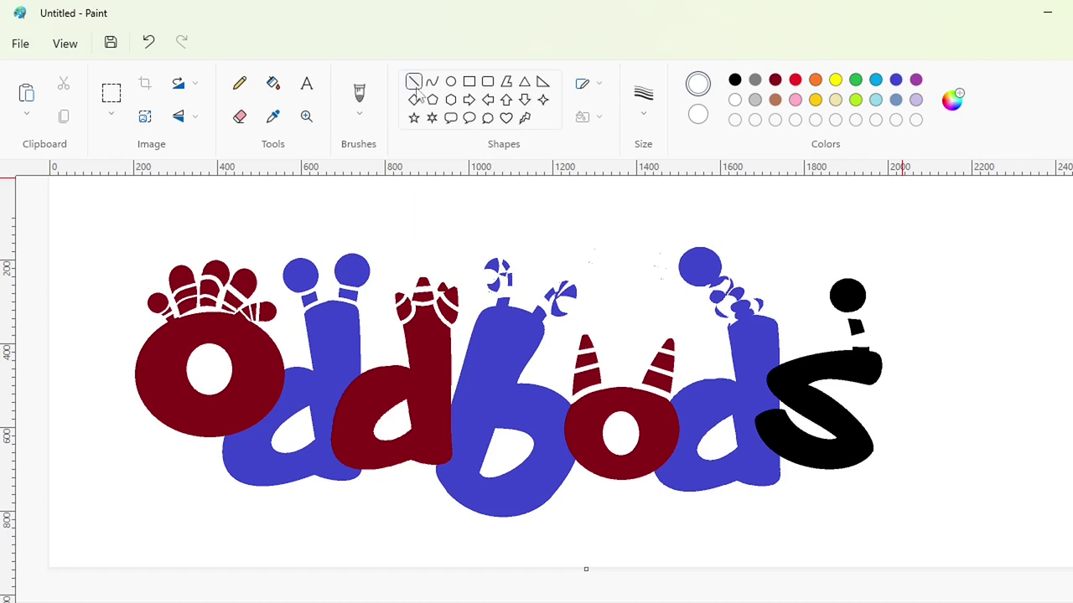
Choose the Fill tool and mix a custom orange-red, #FF4B1B, for the palette
click(273, 83)
click(814, 100)
click(951, 99)
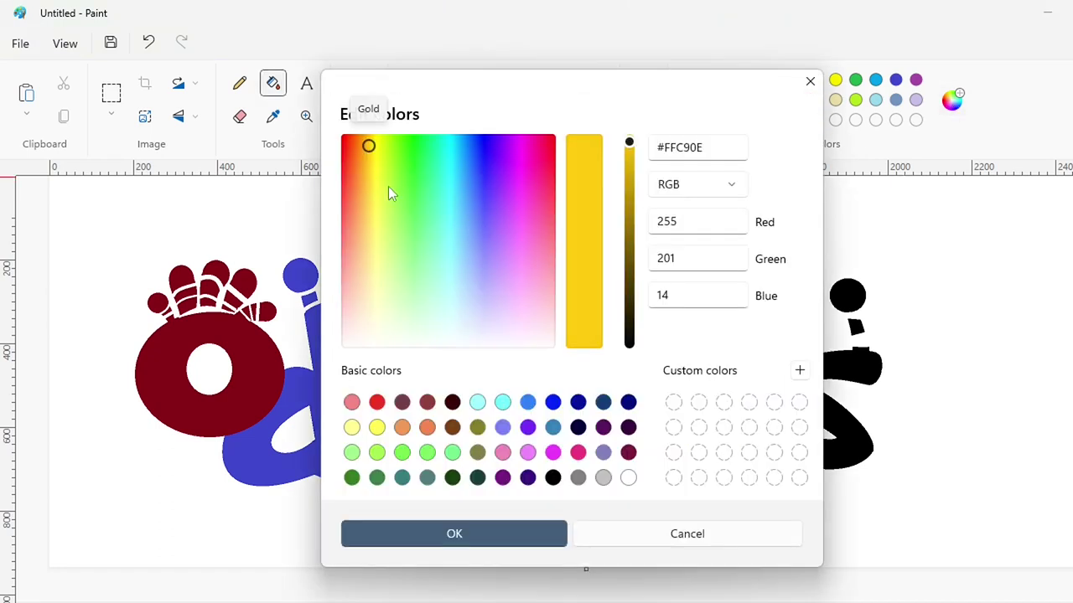
click(352, 149)
click(350, 156)
click(454, 533)
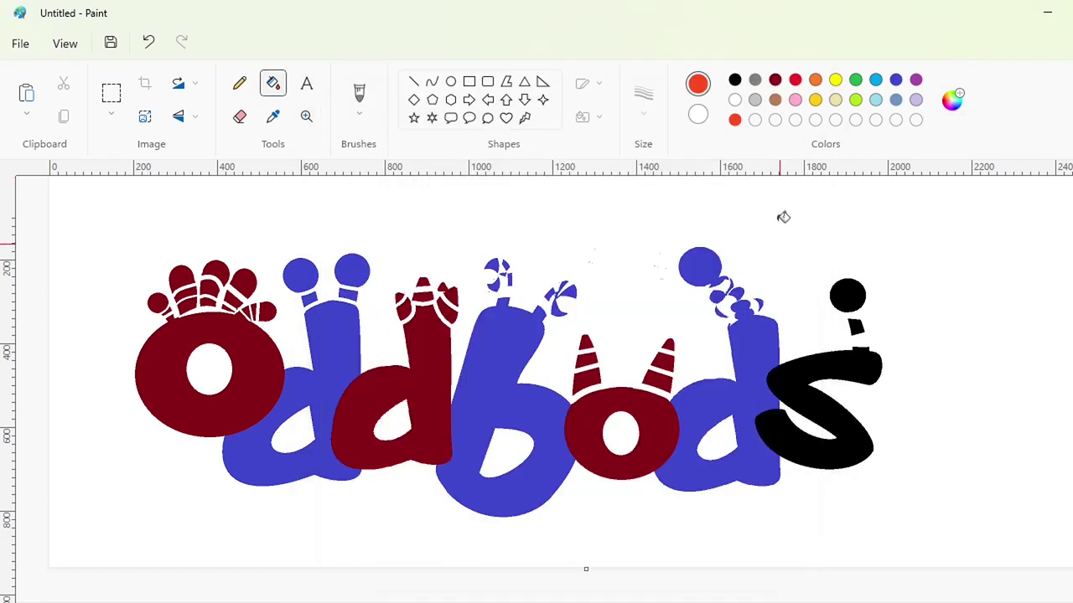
Mix a custom dark green from the standard green and add it to the palette
click(855, 80)
click(951, 100)
click(433, 170)
click(420, 201)
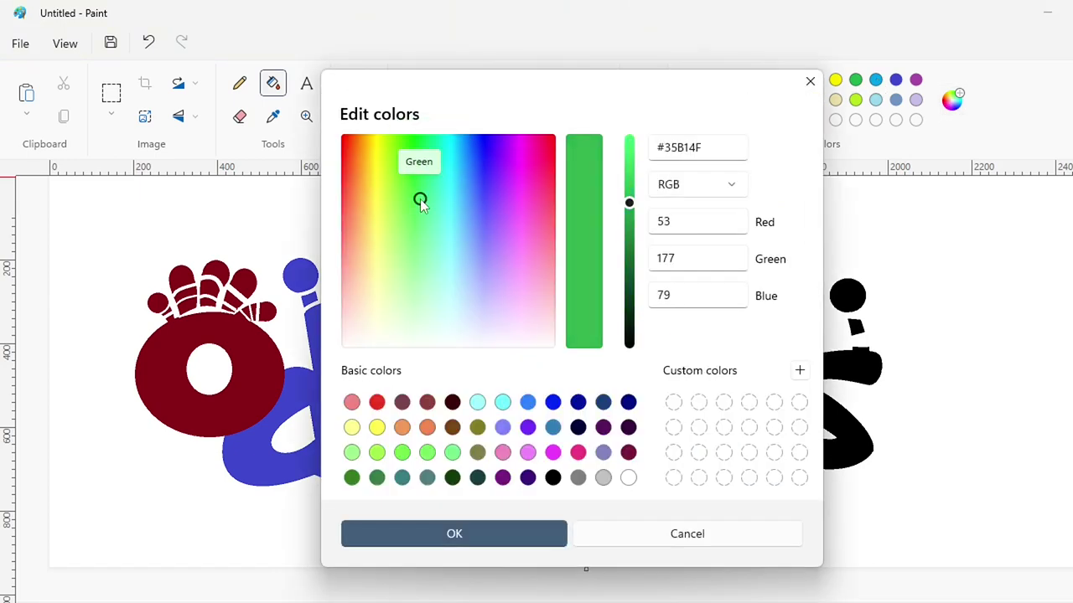
click(433, 192)
drag(629, 203, 630, 255)
click(454, 534)
Mix a custom dark blue from the turquoise swatch and add it to the palette
click(876, 80)
click(952, 100)
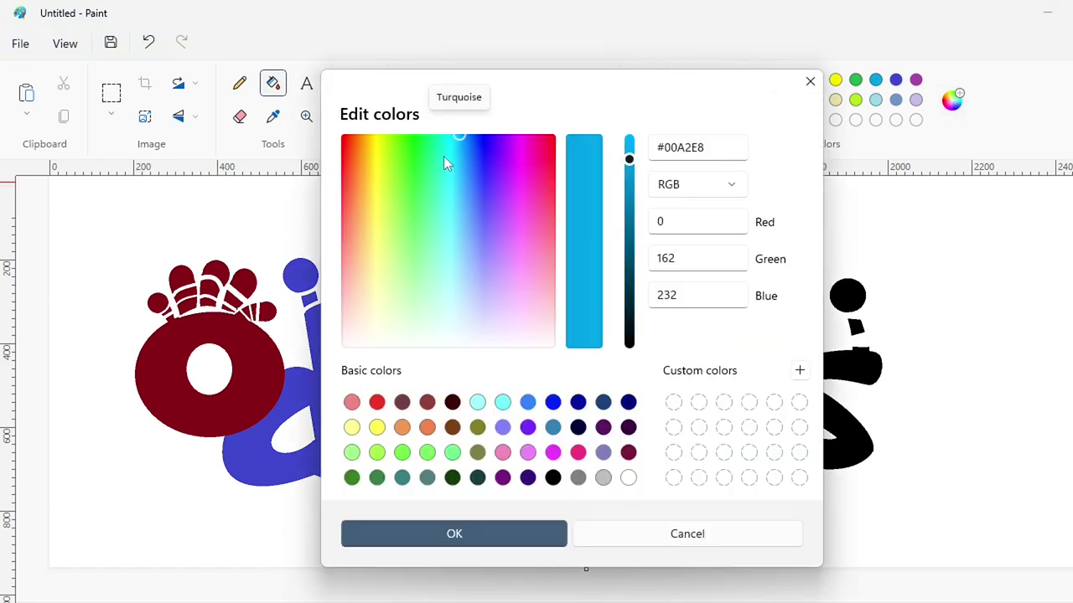
click(470, 145)
drag(629, 160, 629, 240)
click(496, 536)
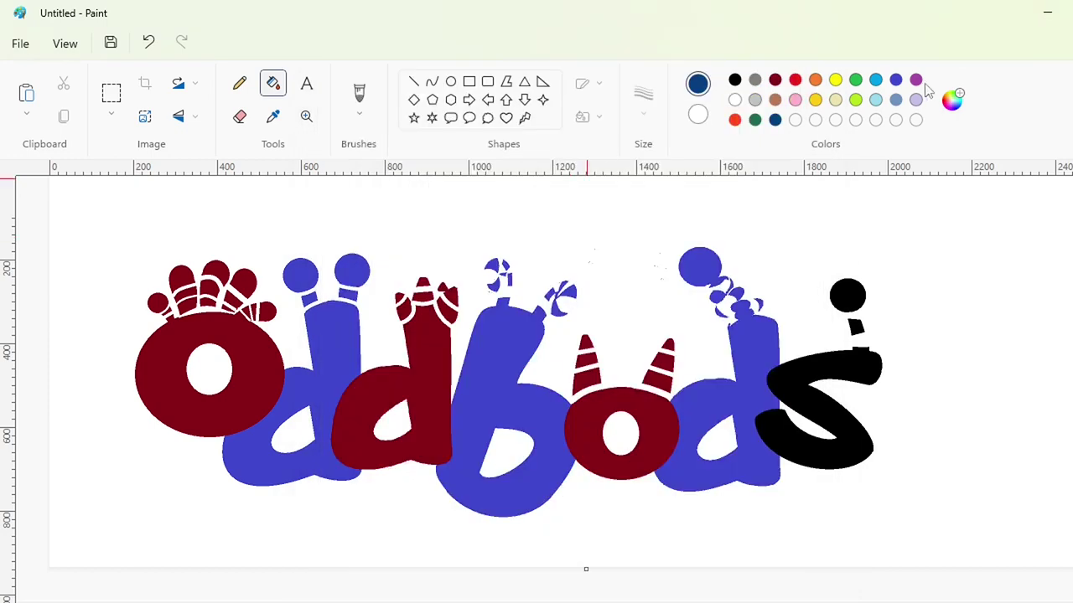
Mix a custom dark plum from the red swatch and add it to the palette
click(795, 80)
click(952, 100)
click(536, 205)
drag(630, 144, 629, 246)
click(454, 534)
Mix a custom medium violet from the indigo swatch and add it to the palette
click(896, 80)
click(952, 100)
click(484, 196)
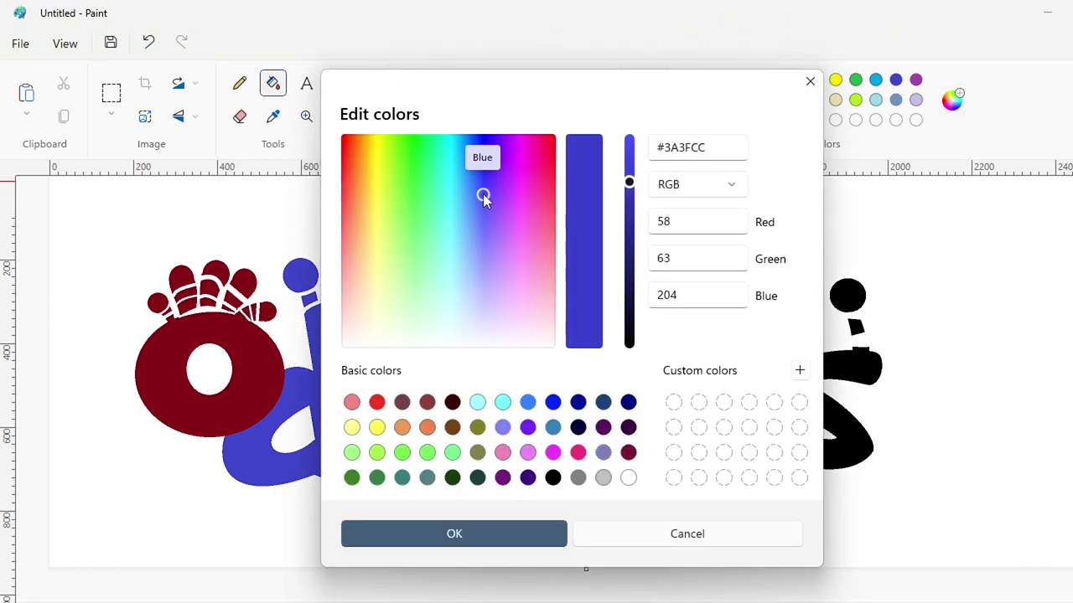
click(484, 192)
click(473, 205)
click(480, 219)
click(475, 212)
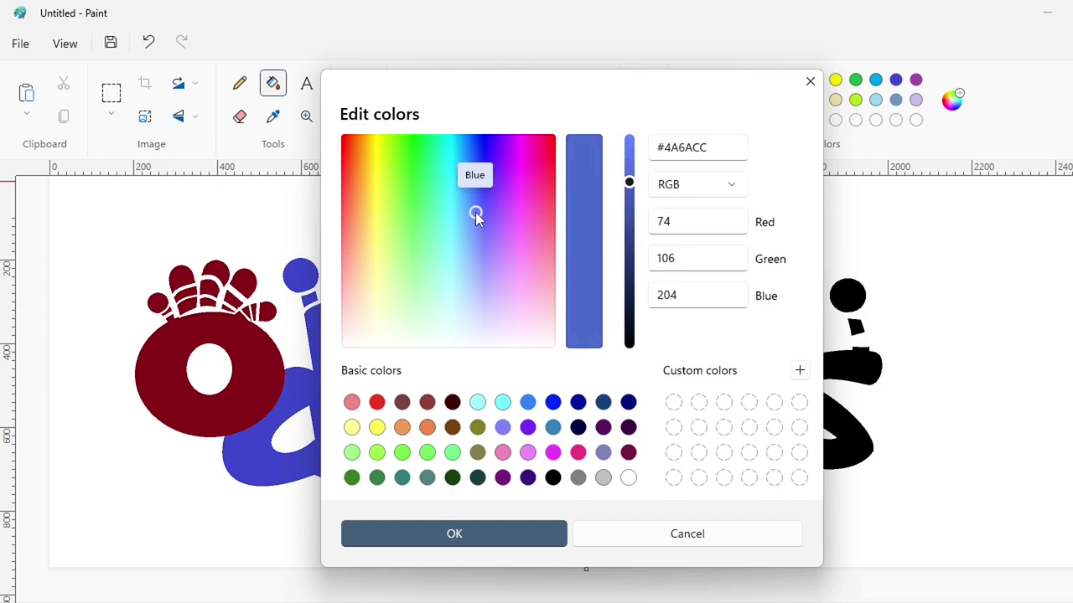
click(498, 223)
click(628, 200)
click(454, 534)
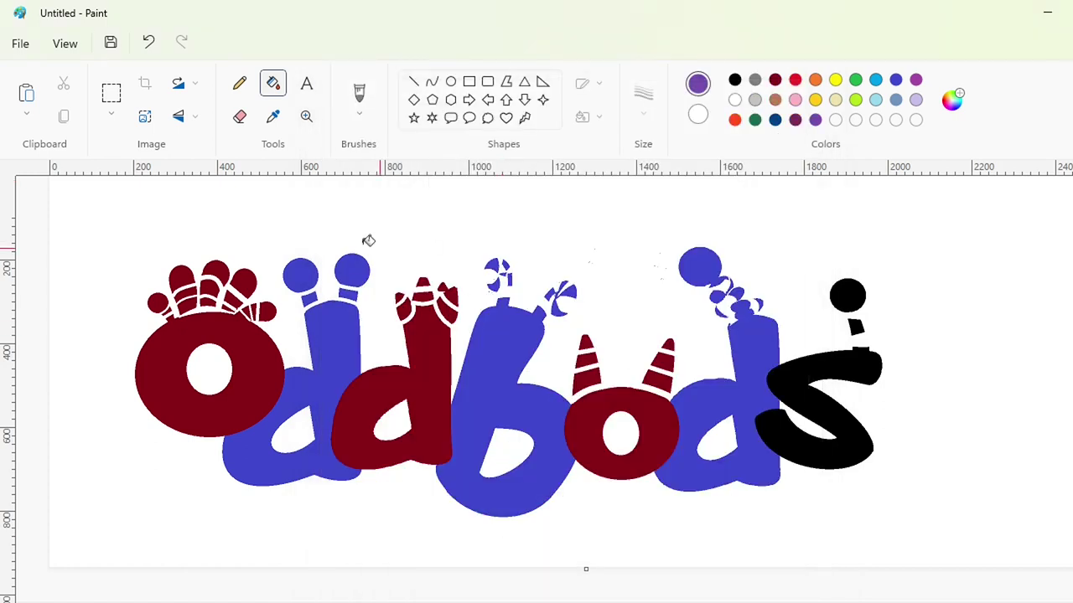
Try gold on the tip of the first o's rightmost finger and mix a slightly darker custom gold
click(265, 312)
click(952, 102)
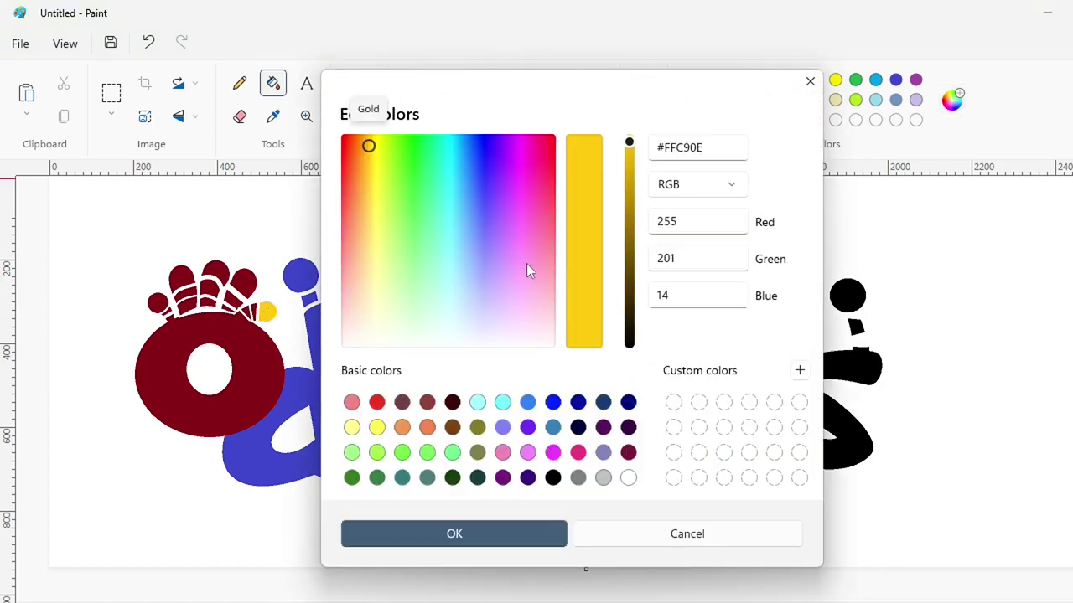
click(630, 156)
click(536, 529)
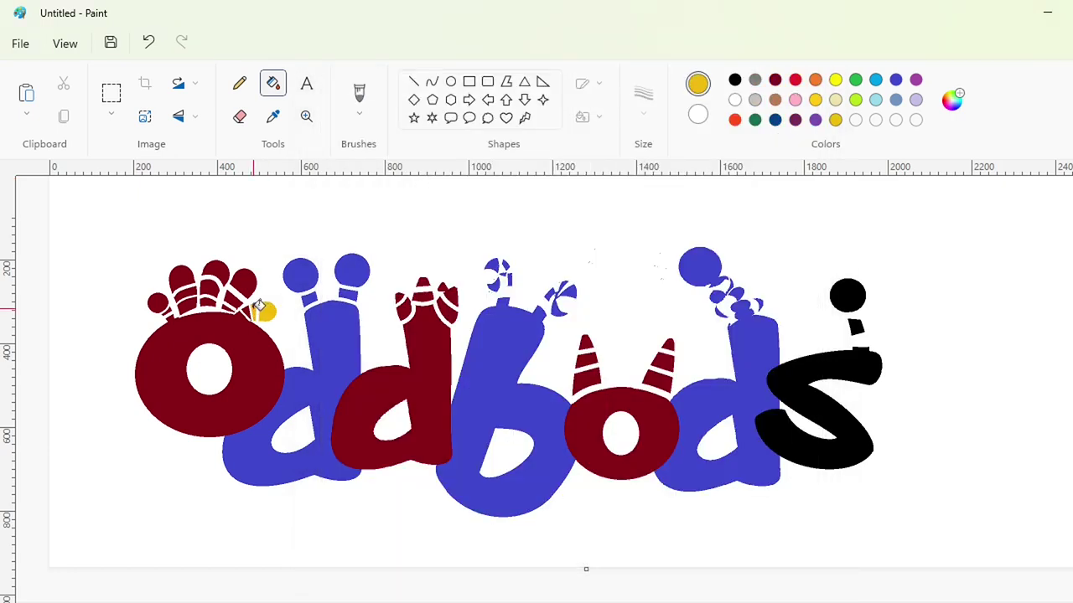
Fill the first o and all segments of its fingers with the darker custom gold
click(233, 303)
click(241, 284)
click(210, 305)
click(209, 291)
click(214, 274)
click(179, 279)
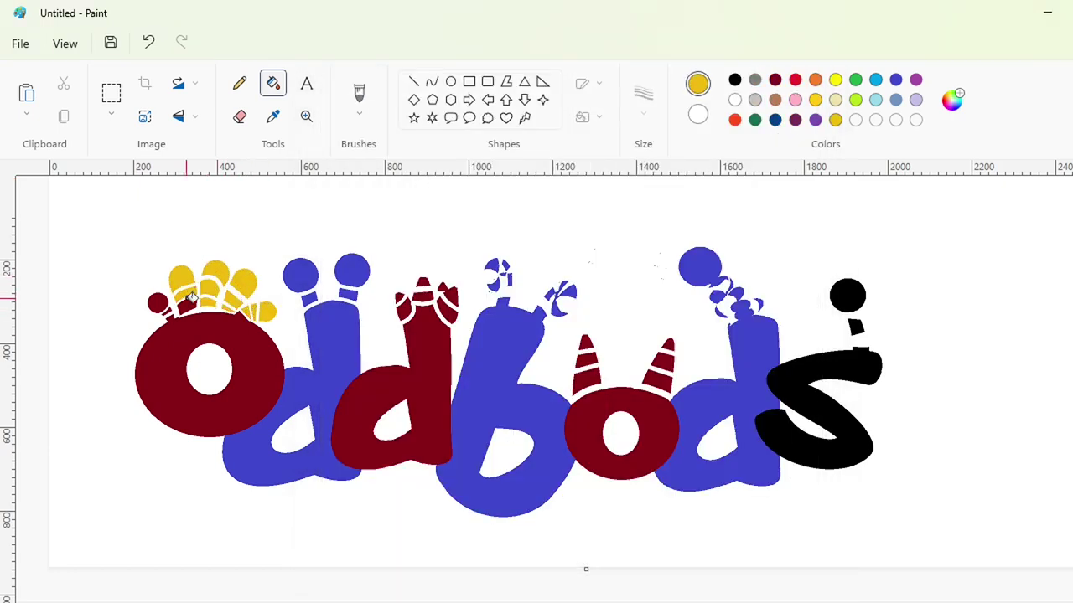
click(185, 296)
click(157, 304)
click(176, 316)
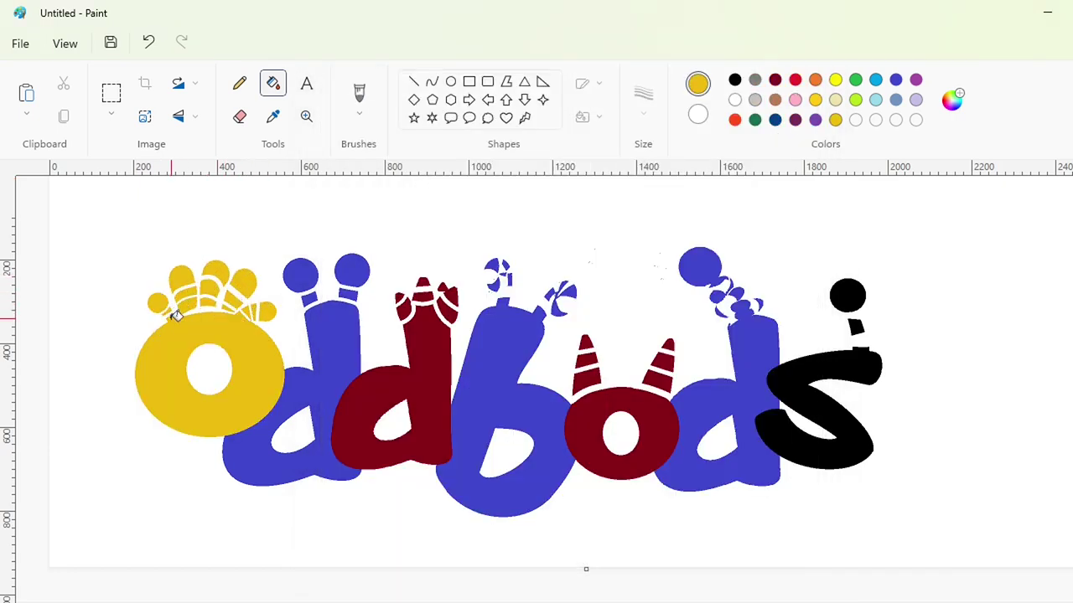
Fill the first d and both of its antennae, stems and balls, with orange
click(816, 80)
click(350, 270)
click(346, 291)
click(310, 297)
click(300, 275)
click(335, 361)
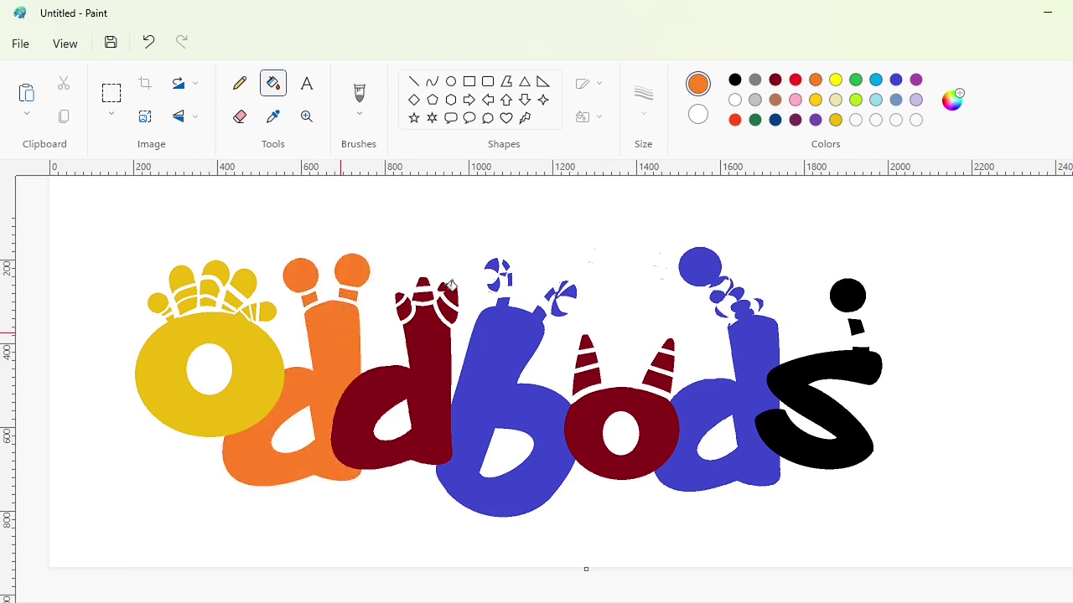
Mix the custom orange-red into a darker red, #D93D0E, and recolour the second d and its banded toppers with it
click(734, 120)
click(427, 355)
click(952, 100)
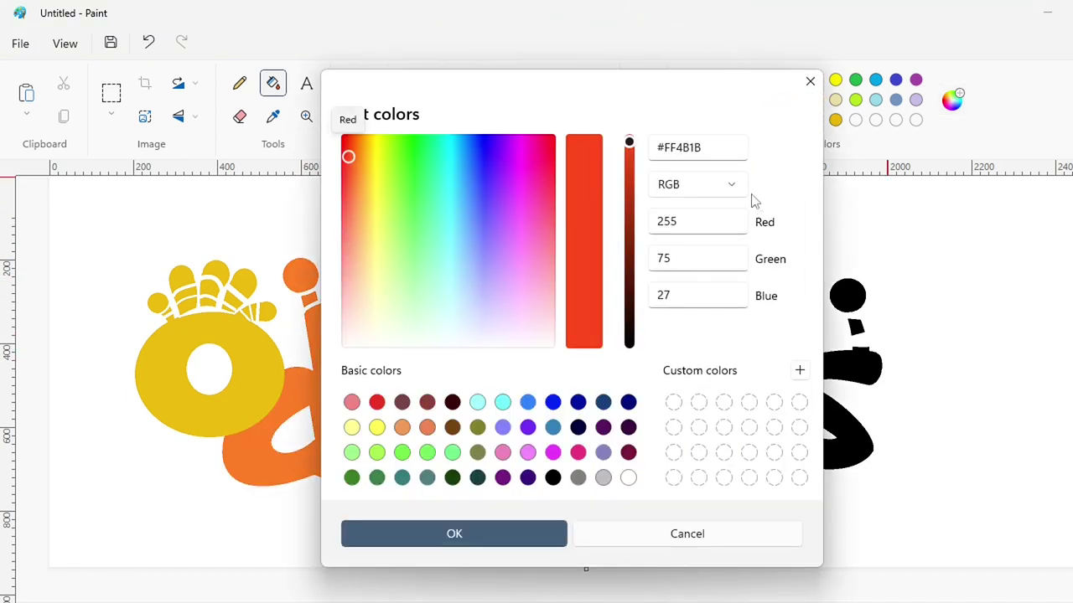
click(630, 172)
click(507, 533)
click(447, 322)
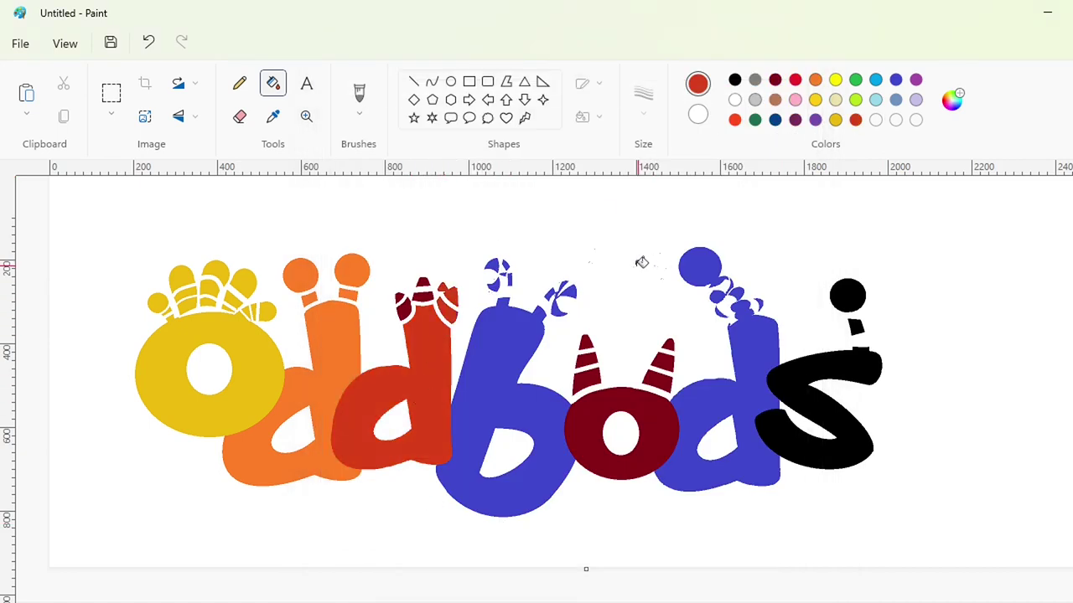
click(951, 101)
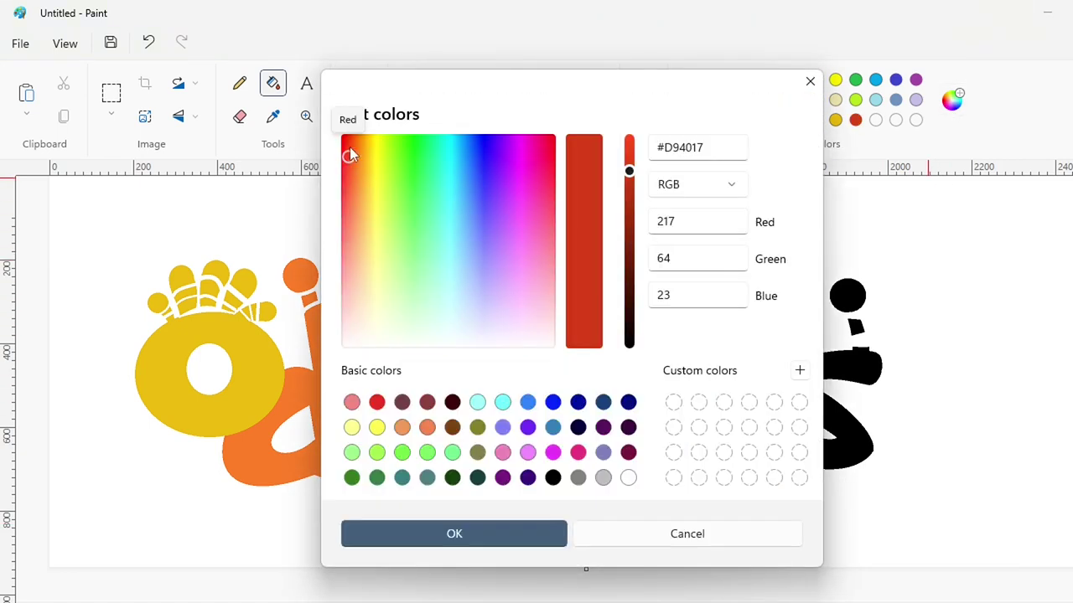
mouse_move(350, 149)
mouse_down()
mouse_move(344, 202)
mouse_move(349, 148)
mouse_up()
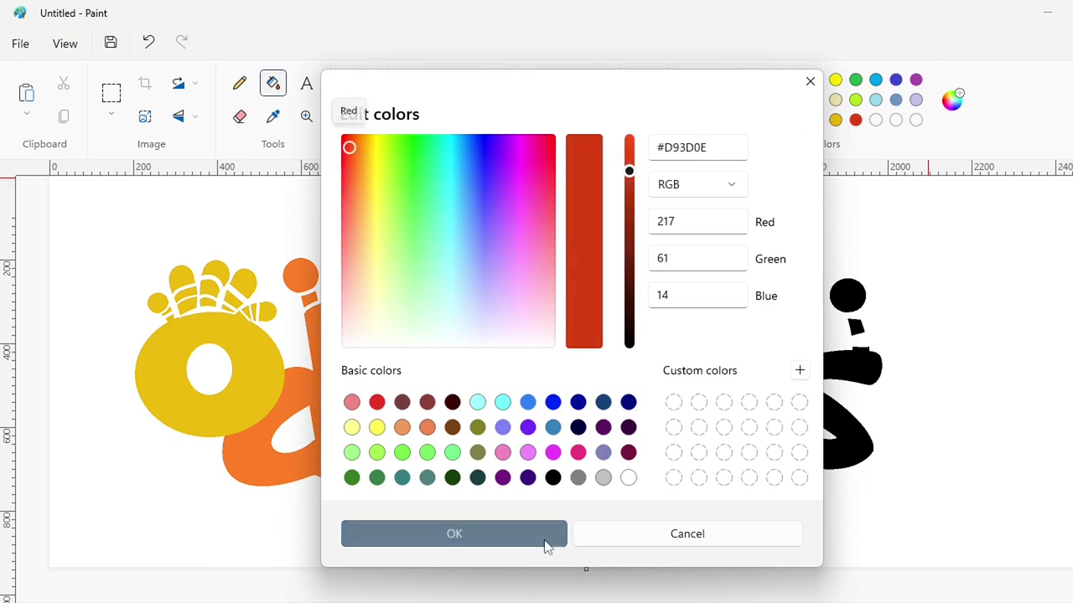
click(544, 546)
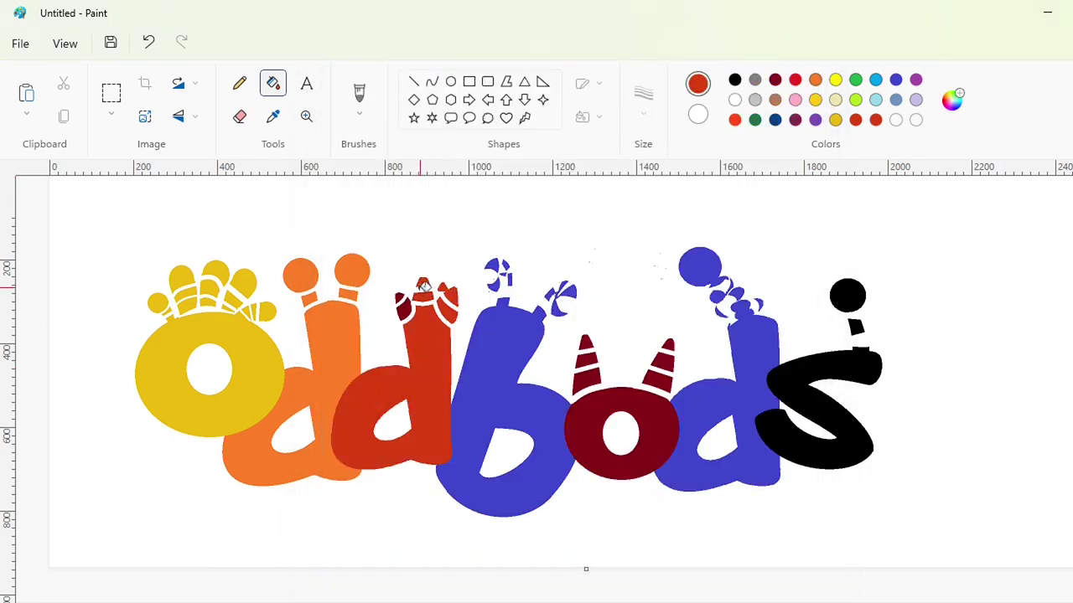
Fill the b and its swirl toppers with the custom dark green, undoing the accidental background fill
click(754, 120)
click(502, 347)
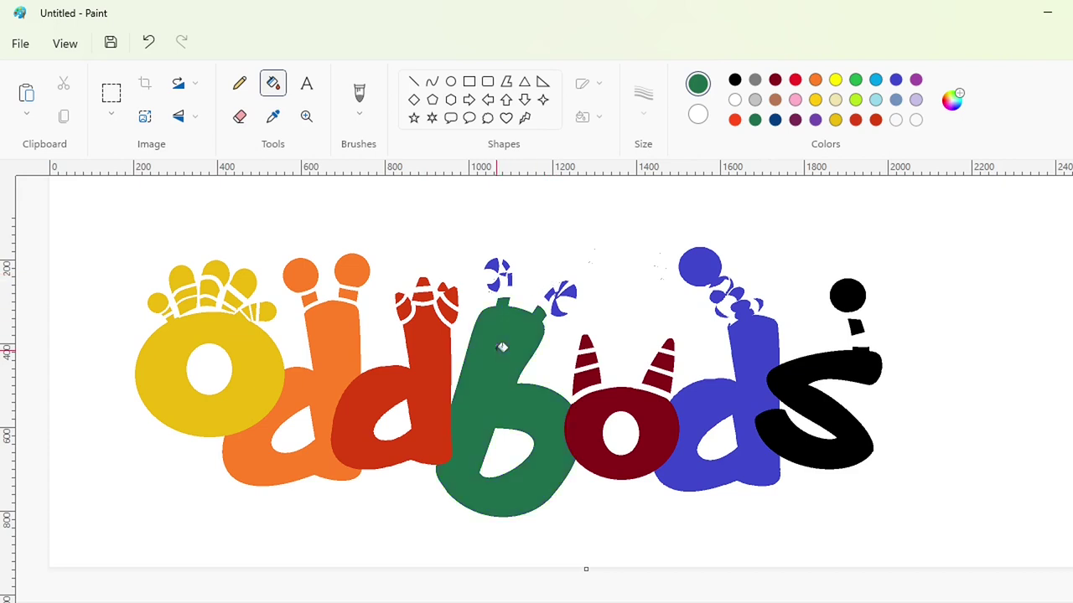
click(511, 272)
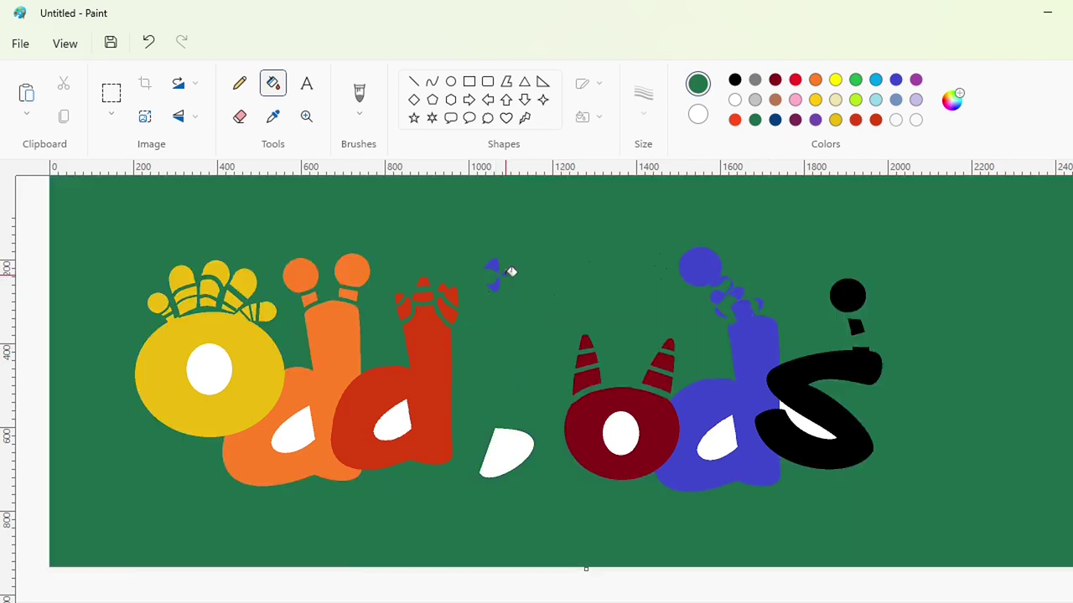
key(ctrl+z)
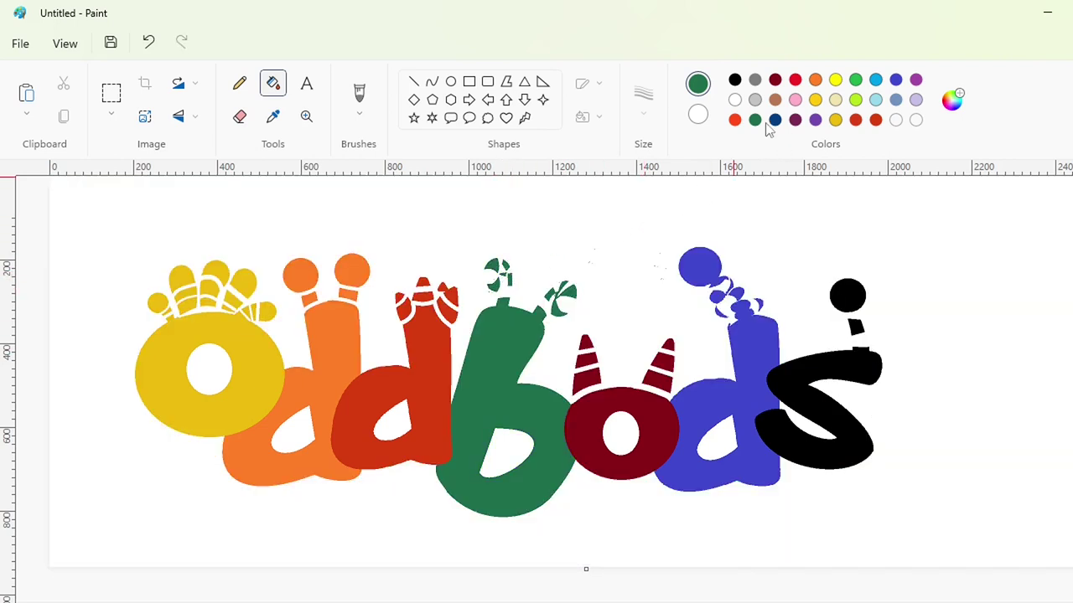
Fill the second o and every band of its two horns with the custom dark blue
click(775, 120)
click(669, 347)
click(664, 362)
click(656, 380)
click(586, 383)
click(586, 361)
click(585, 344)
click(601, 406)
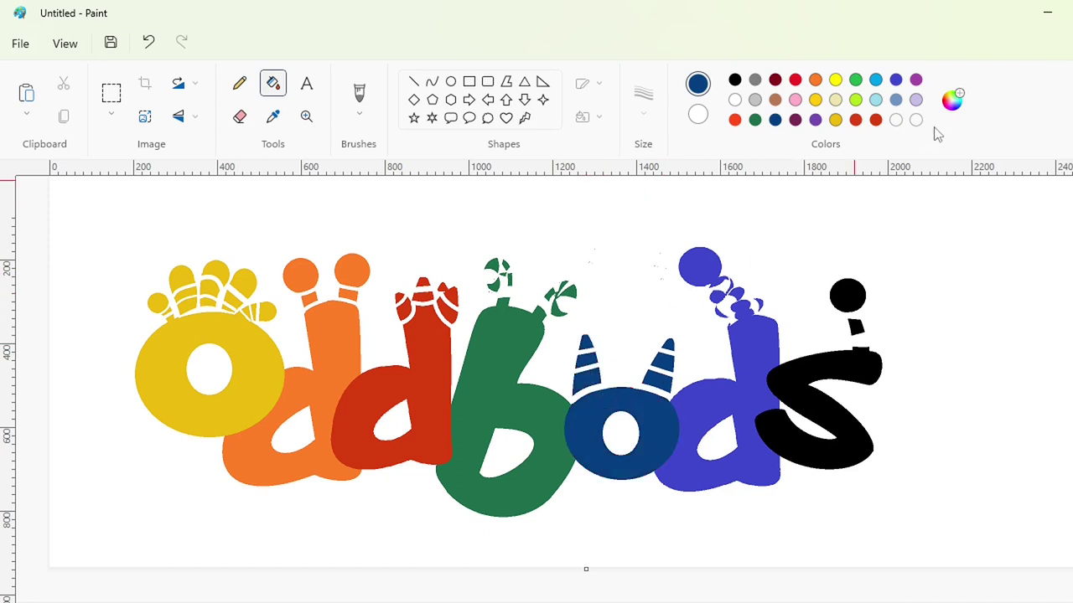
Darken the custom blue to a navy and refill the second o and both horns with it
click(952, 100)
drag(628, 239, 627, 277)
click(454, 530)
click(661, 431)
click(674, 345)
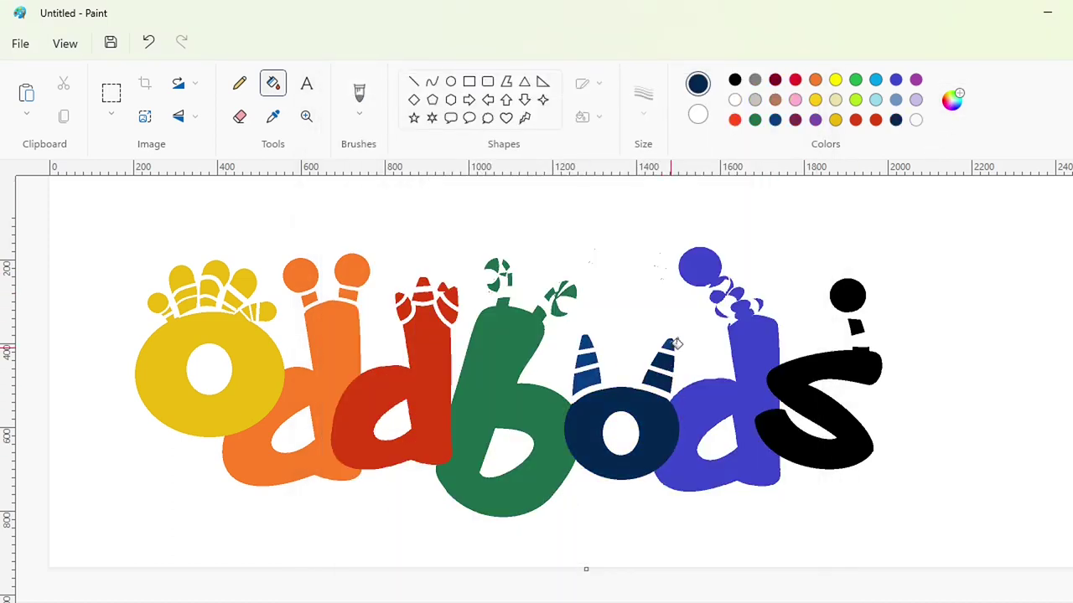
click(586, 345)
click(586, 362)
click(586, 381)
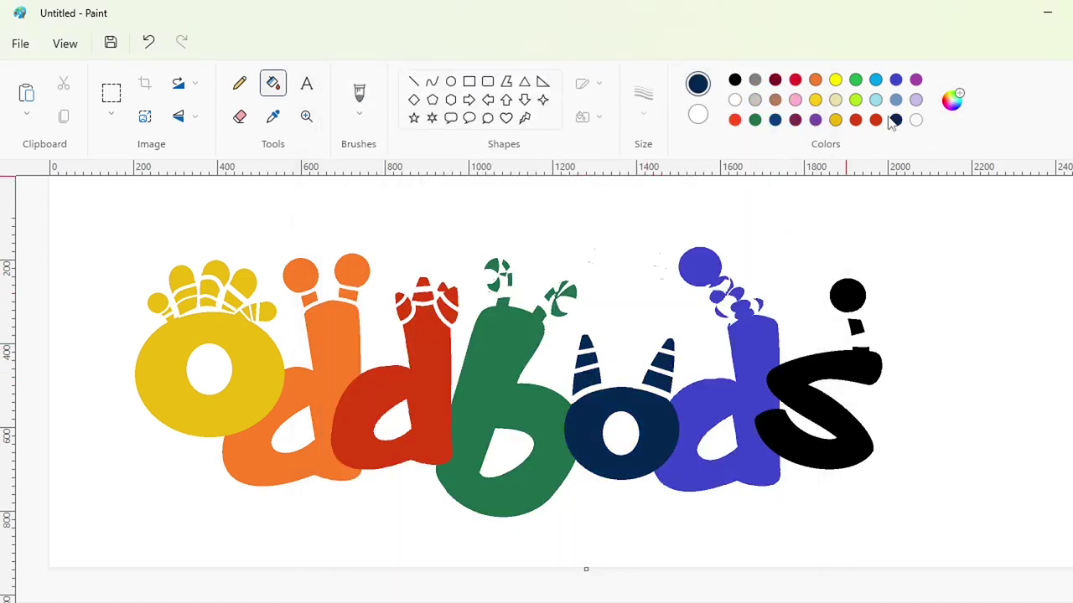
Fill the last d, its coil pieces and the ball above them with the custom dark plum
click(795, 120)
click(702, 266)
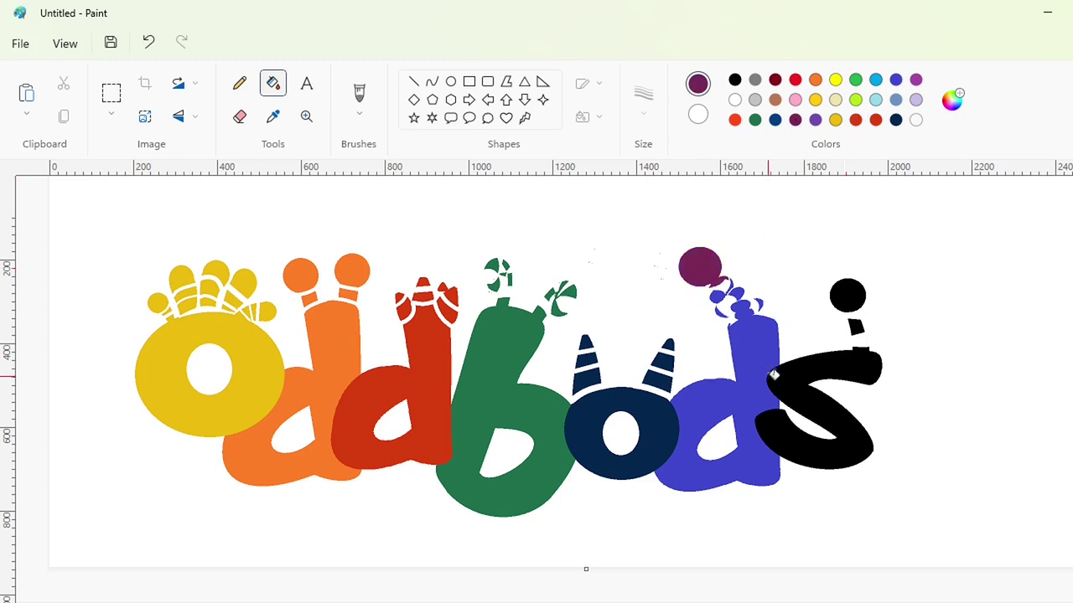
click(770, 373)
click(759, 304)
click(718, 298)
click(731, 288)
click(721, 313)
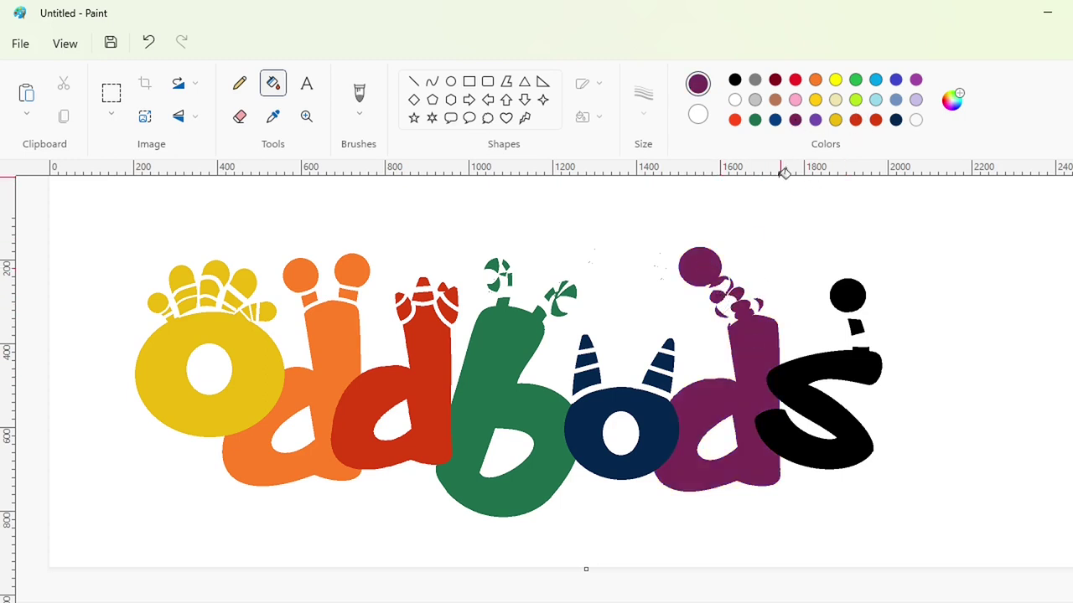
Fill the s, its stalk segment and the oval on top with the custom violet
click(816, 120)
click(847, 295)
click(856, 327)
click(867, 369)
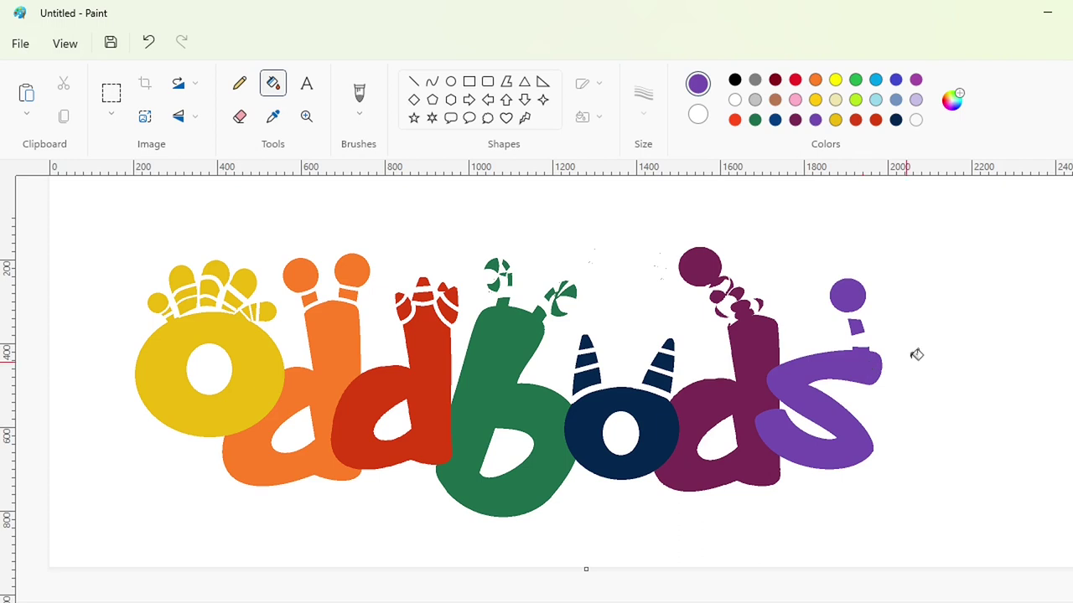